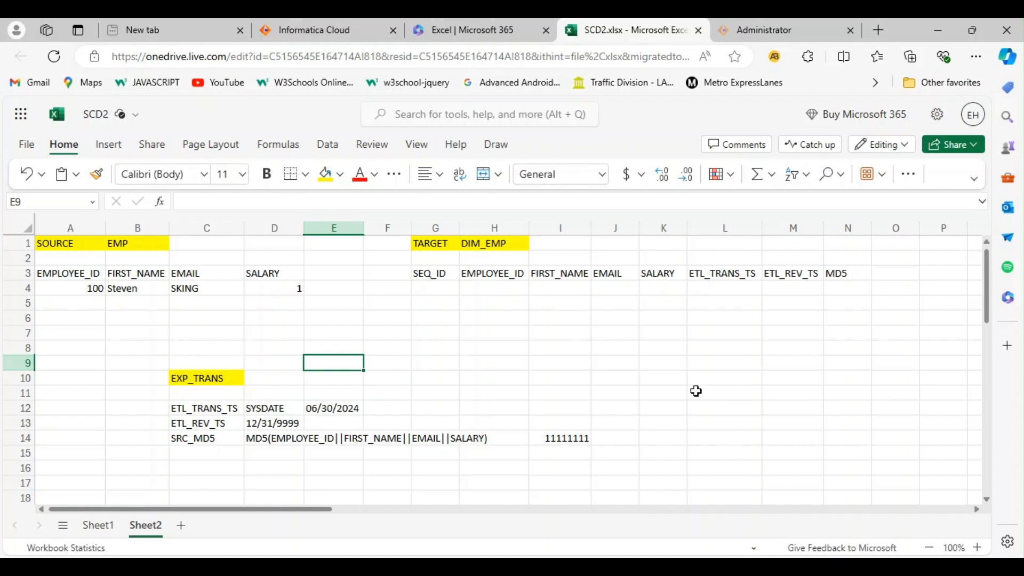
Examine the DIM_EMP target columns and the EXP_TRANS values for ETL_TRANS_TS and SRC_MD5.
{"action": "left_click", "coordinate": [425, 273]}
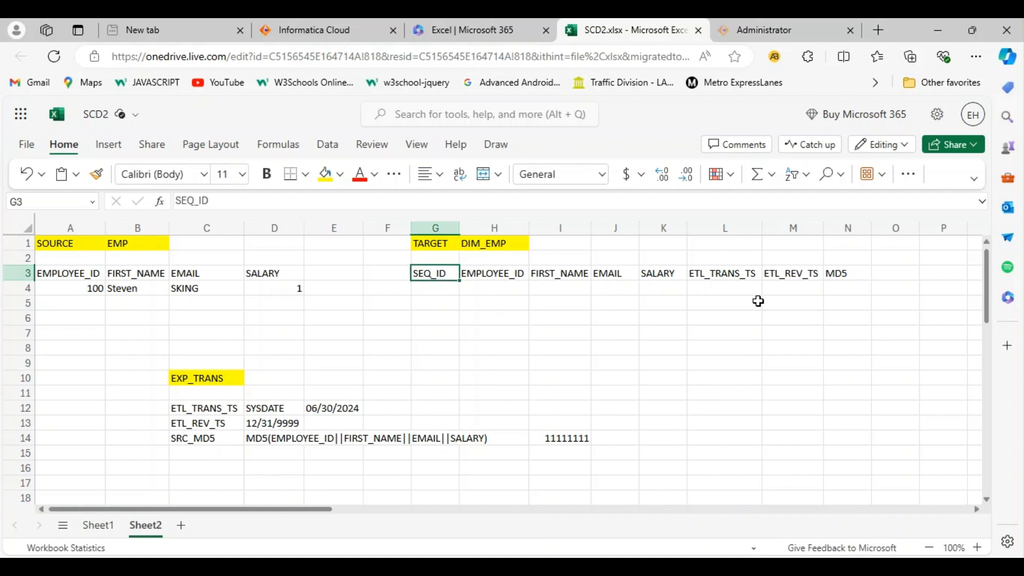
{"action": "left_click", "coordinate": [709, 278]}
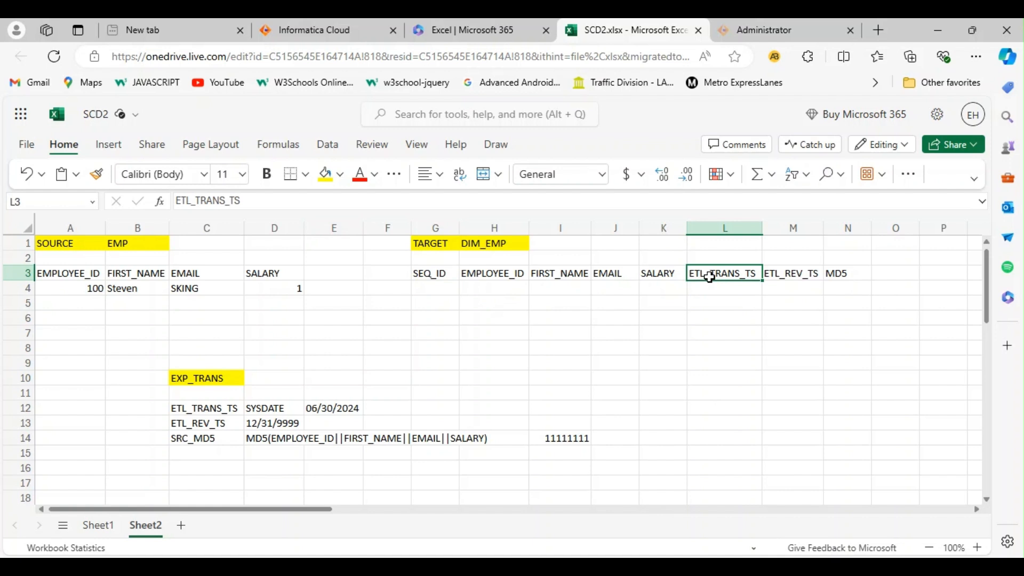
{"action": "left_click", "coordinate": [806, 277]}
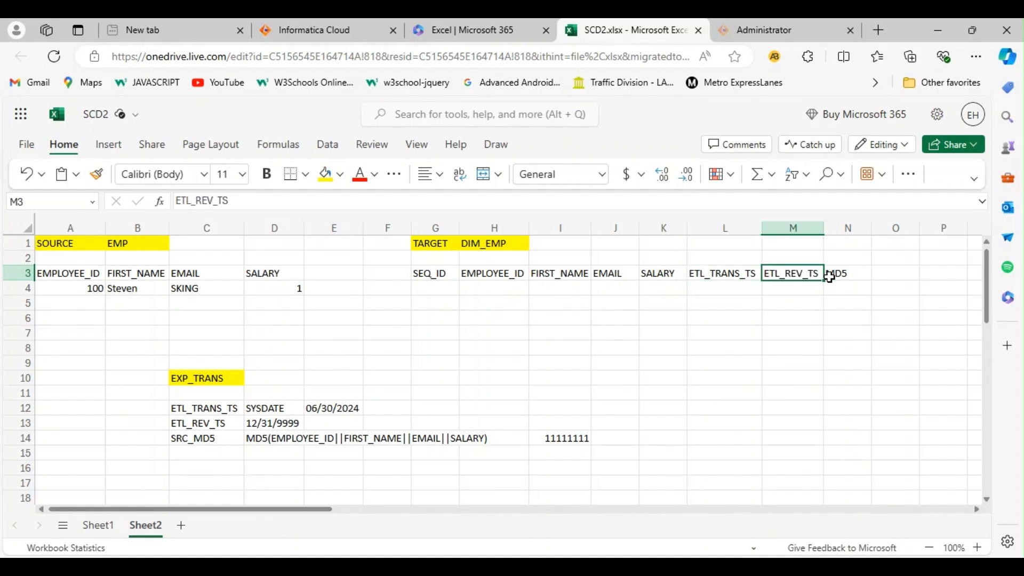
{"action": "left_click", "coordinate": [384, 345]}
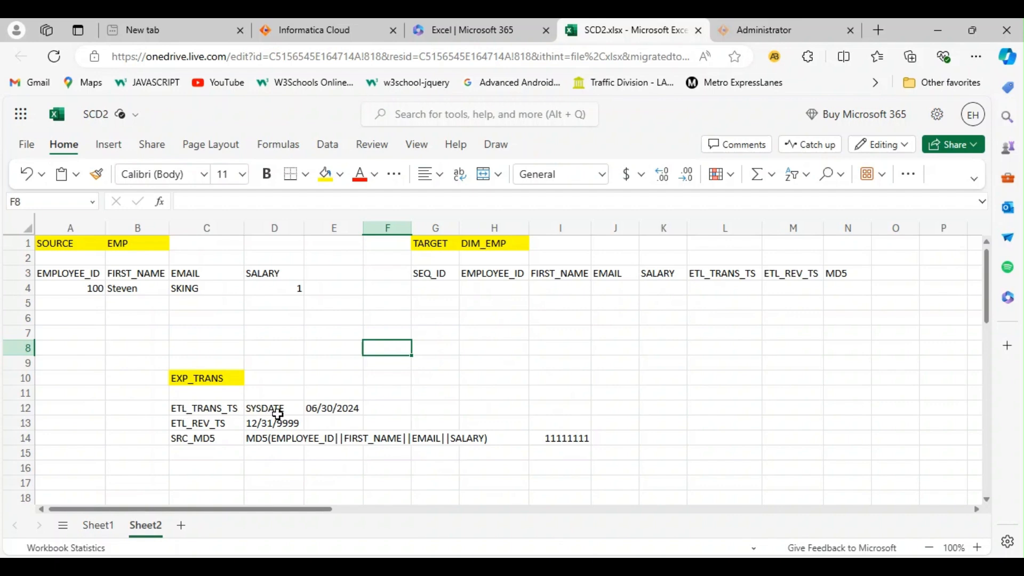
{"action": "left_click", "coordinate": [327, 413]}
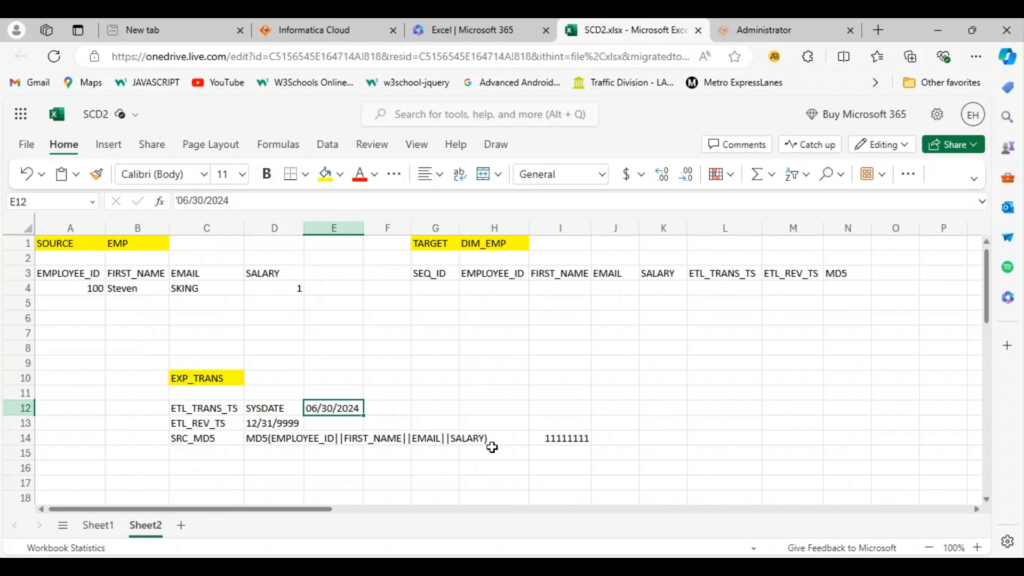
{"action": "left_click", "coordinate": [570, 439]}
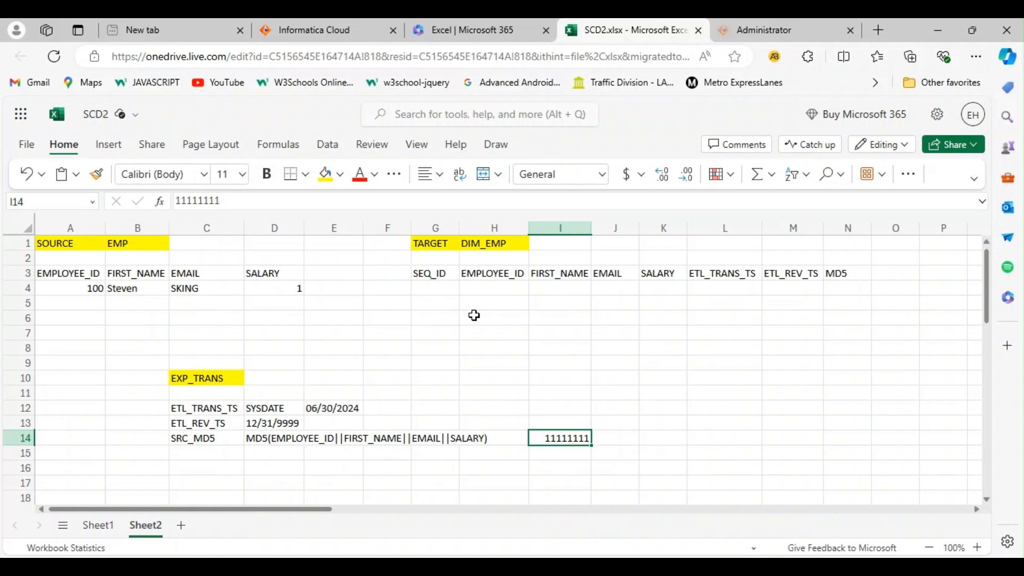
Copy the source employee record A4:D4 into the target starting at H4, and enter 1 as its SEQ_ID in G4.
{"action": "left_click", "coordinate": [85, 290]}
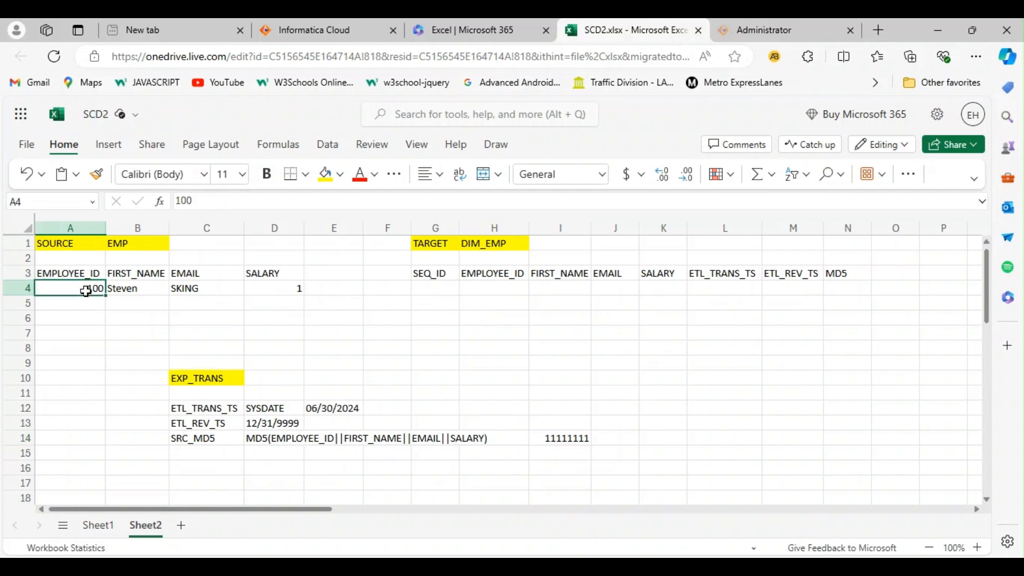
{"action": "key", "text": "shift+Right"}
{"action": "key", "text": "shift+Right"}
{"action": "key", "text": "shift+Right"}
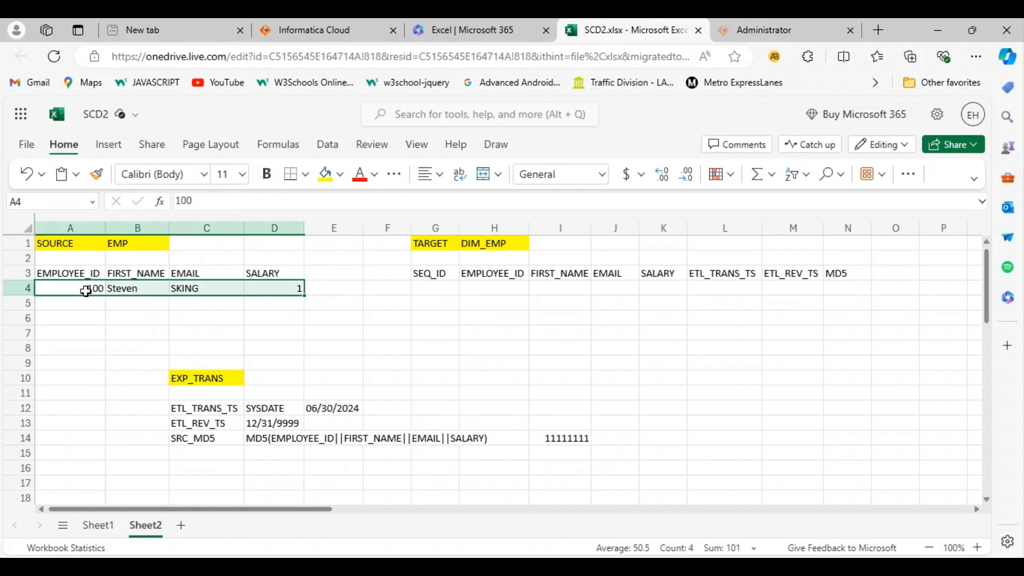
{"action": "key", "text": "ctrl+c"}
{"action": "left_click", "coordinate": [483, 290]}
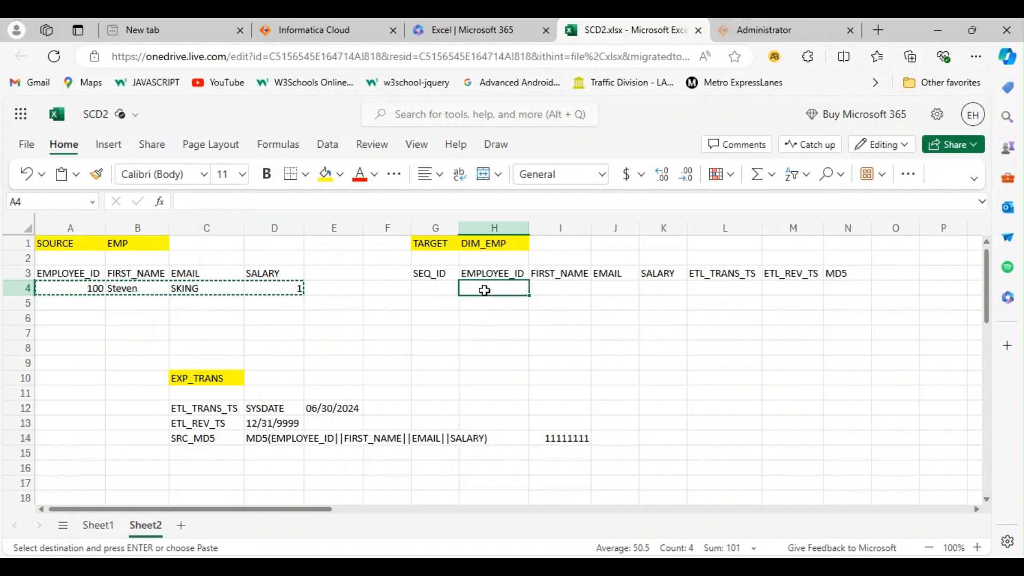
{"action": "key", "text": "ctrl+v"}
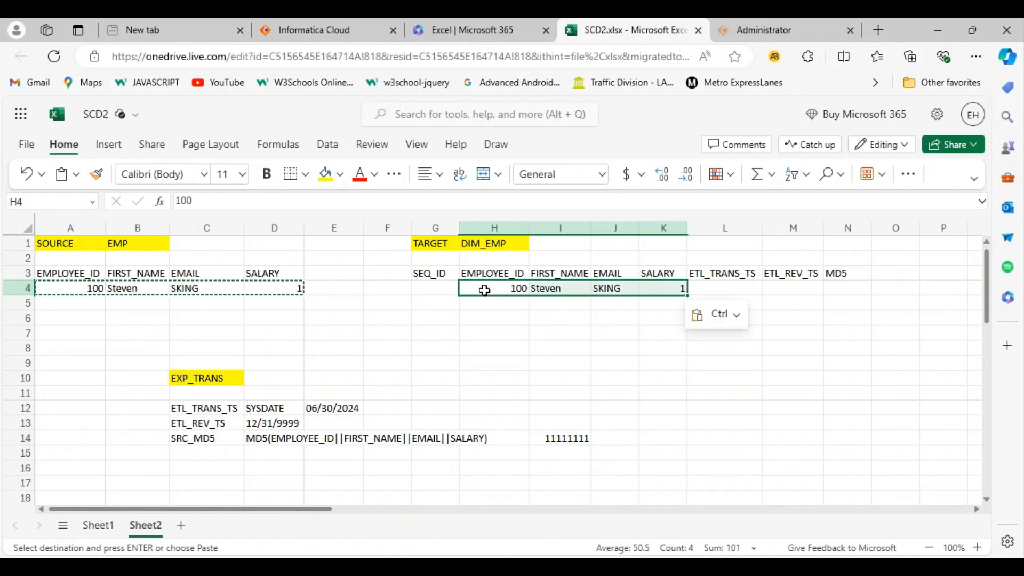
{"action": "left_click", "coordinate": [425, 289]}
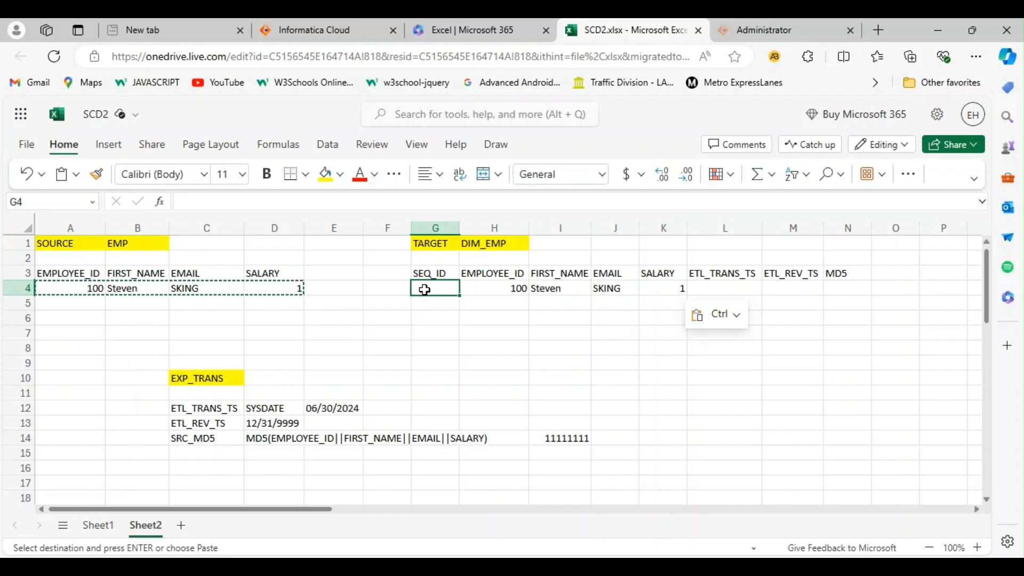
{"action": "type", "text": "1"}
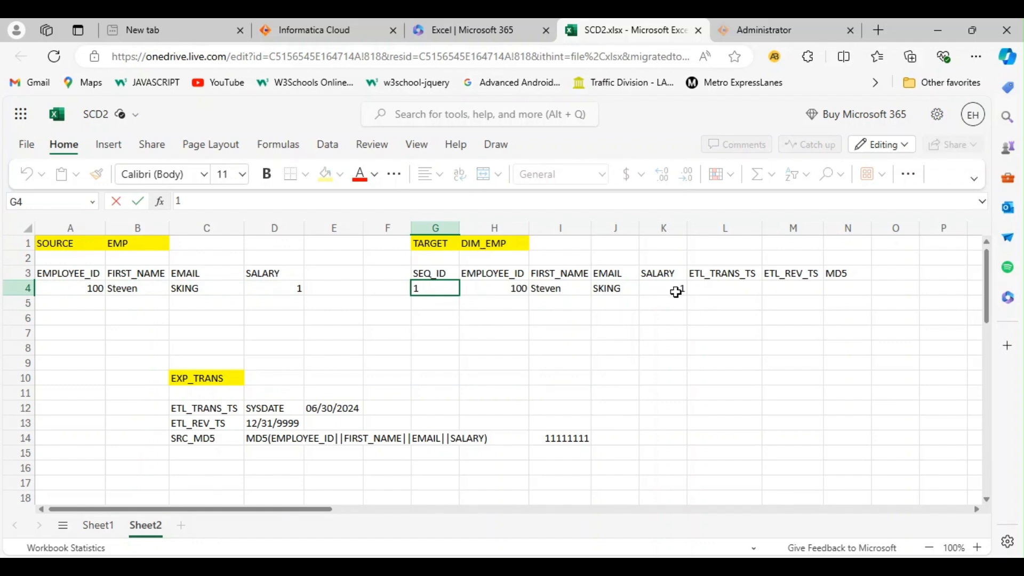
Copy the EXP_TRANS dates into the target record: 06/30/2024 to ETL_TRANS_TS in L4 and 12/31/9999 to ETL_REV_TS in M4.
{"action": "left_click", "coordinate": [331, 410]}
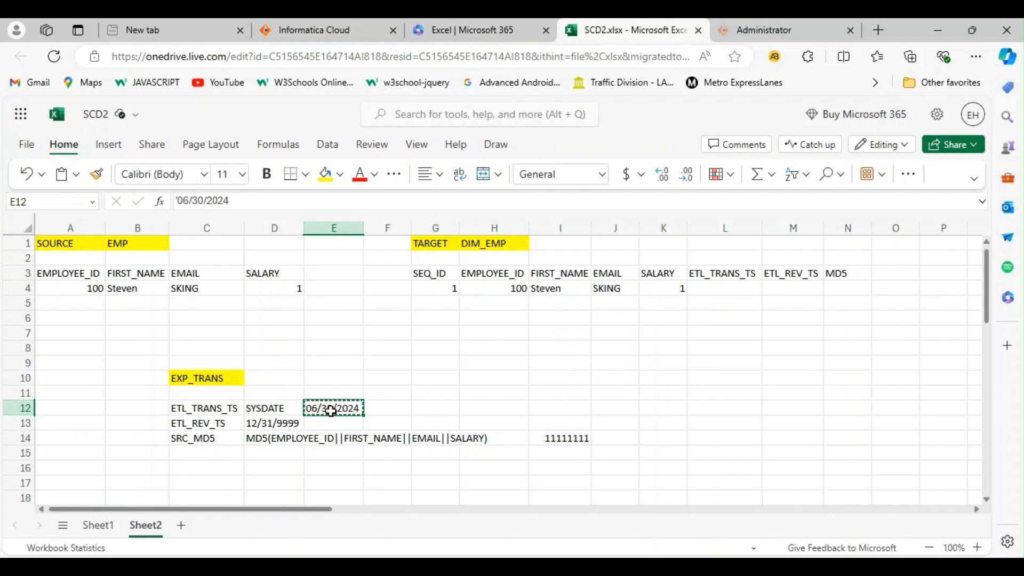
{"action": "key", "text": "ctrl+c"}
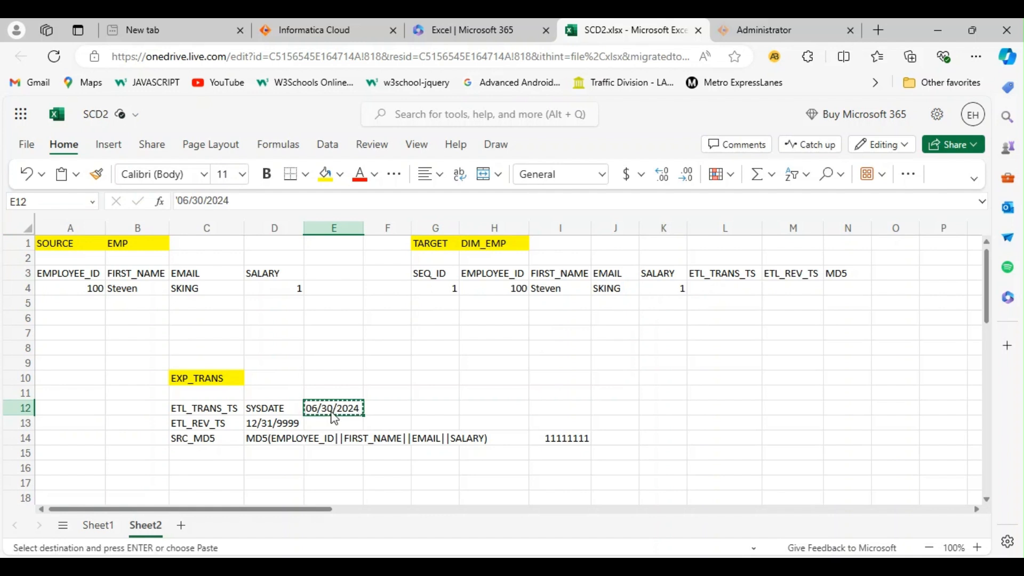
{"action": "left_click", "coordinate": [715, 290]}
{"action": "key", "text": "ctrl+v"}
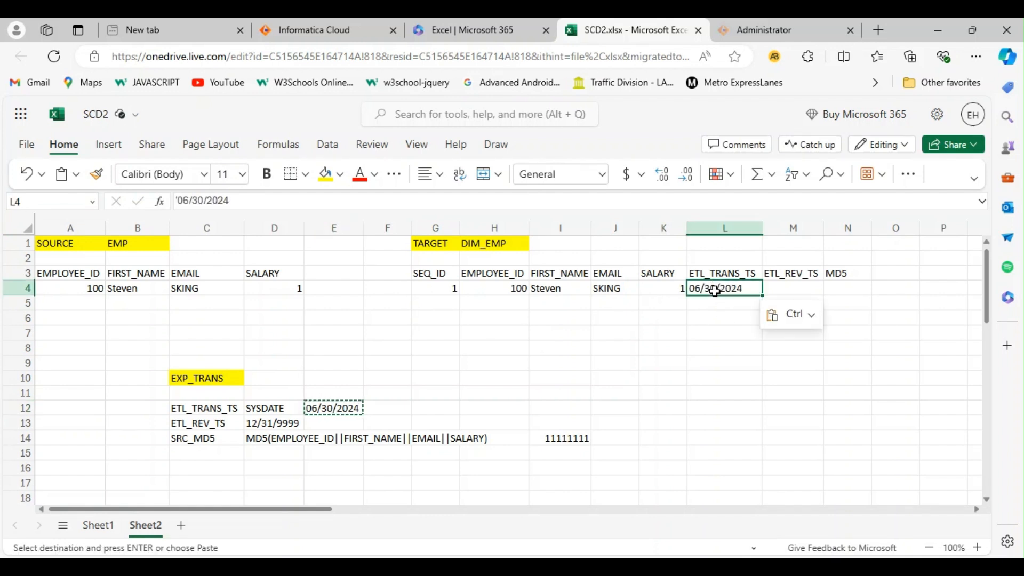
{"action": "left_click", "coordinate": [285, 423]}
{"action": "key", "text": "ctrl+c"}
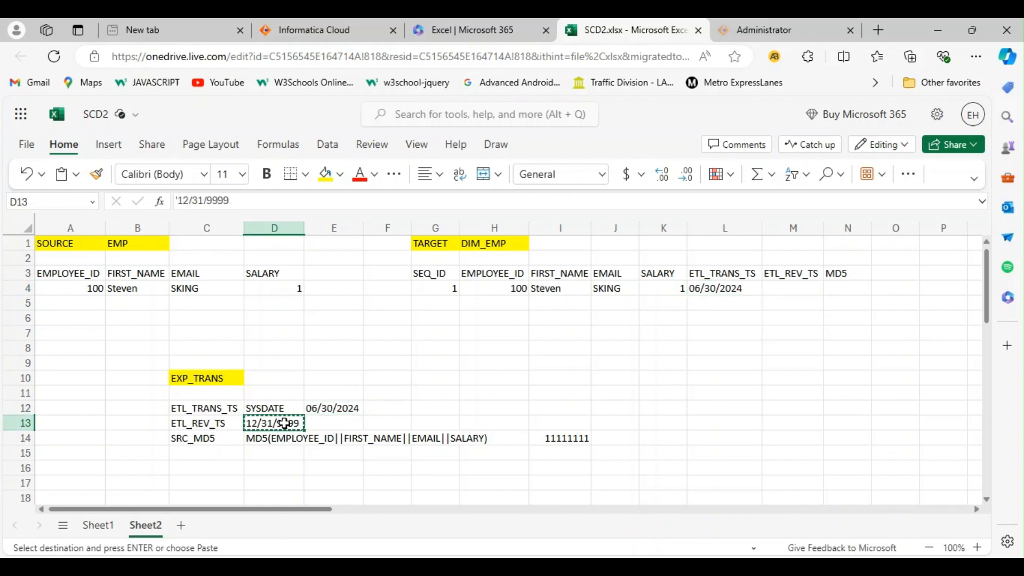
{"action": "left_click", "coordinate": [783, 287]}
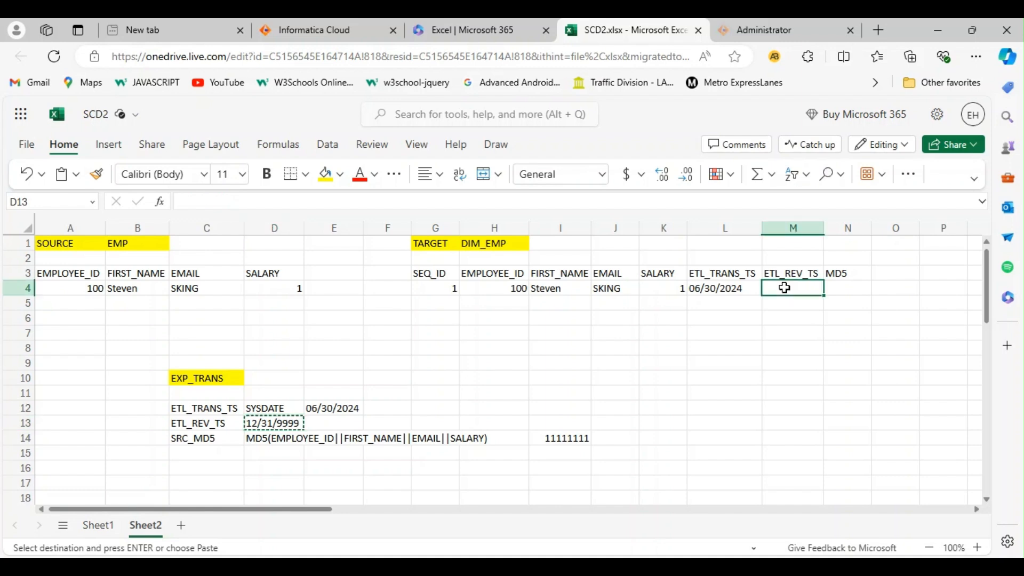
{"action": "key", "text": "ctrl+v"}
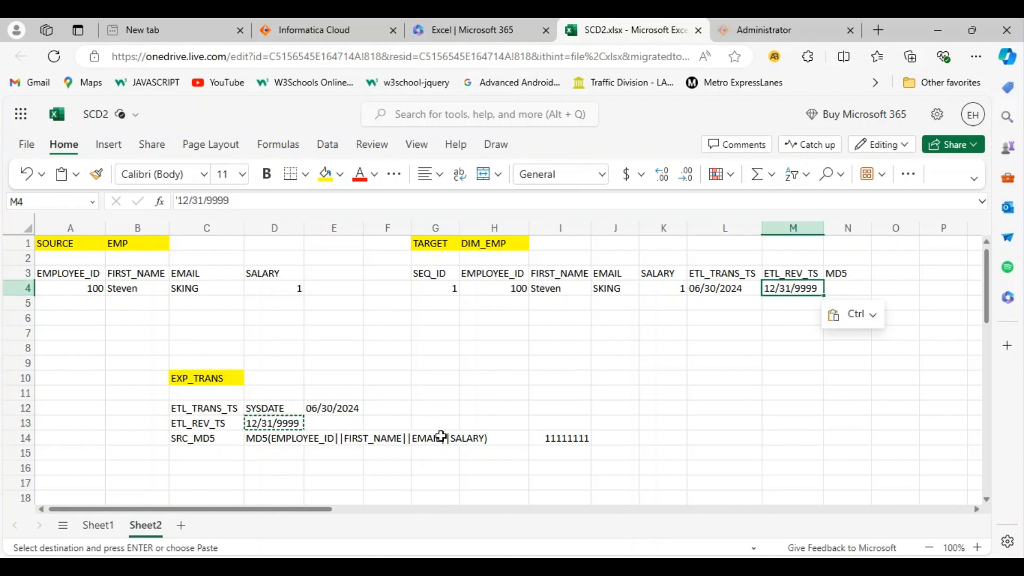
Copy the SRC_MD5 value 11111111 from I14 into the target record's MD5 cell N4.
{"action": "left_click", "coordinate": [563, 439]}
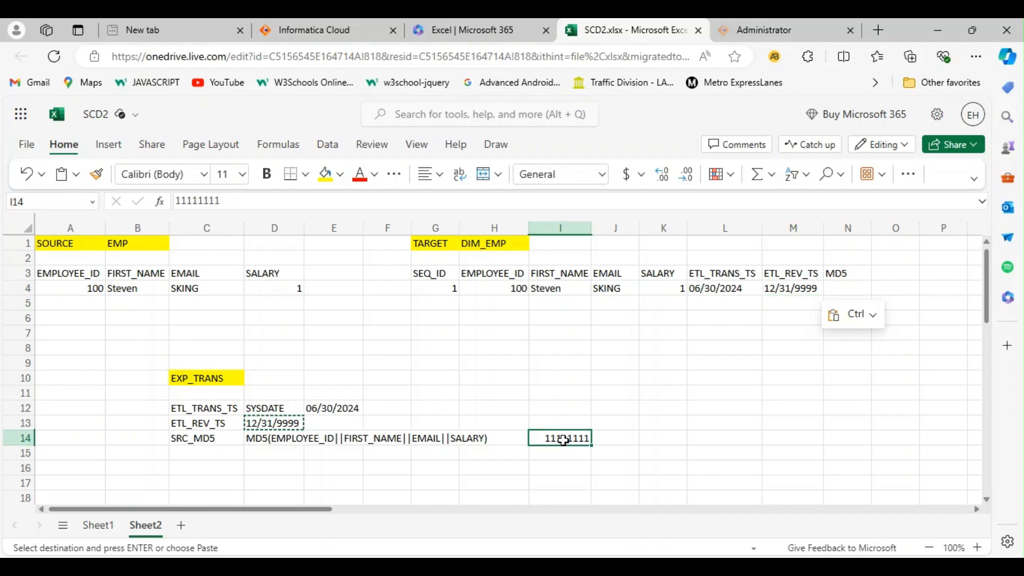
{"action": "key", "text": "ctrl+c"}
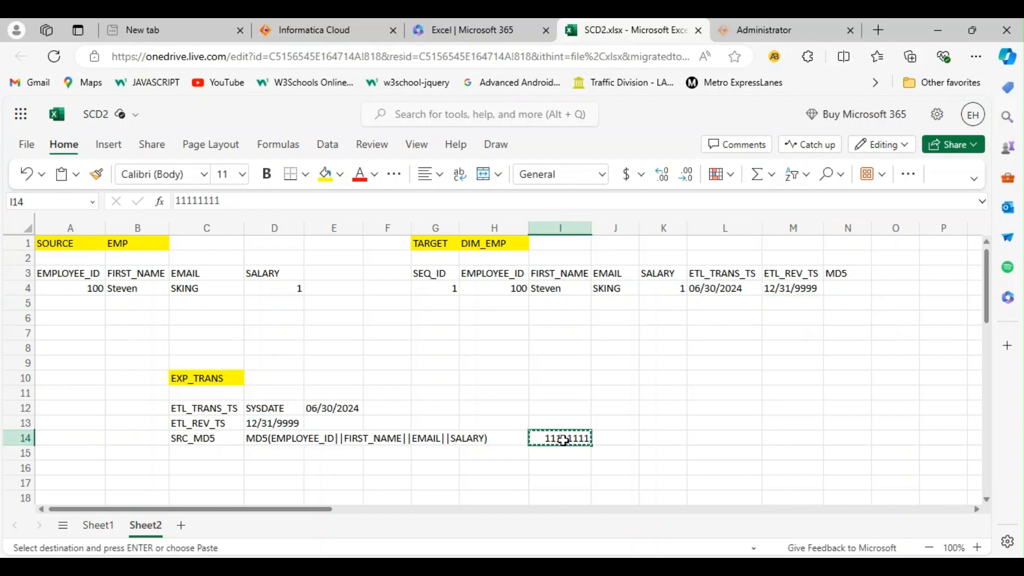
{"action": "left_click", "coordinate": [848, 288]}
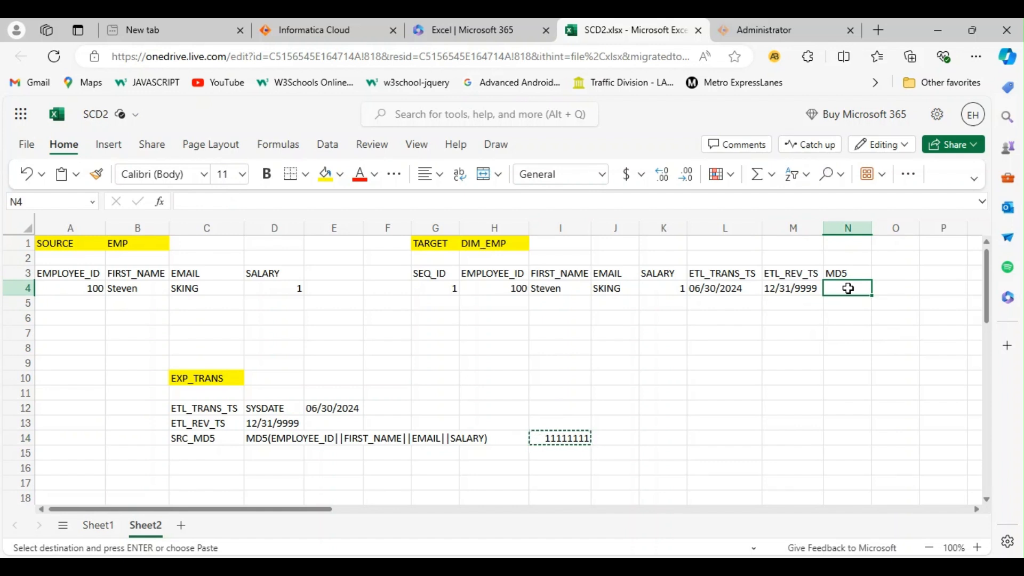
{"action": "key", "text": "ctrl+v"}
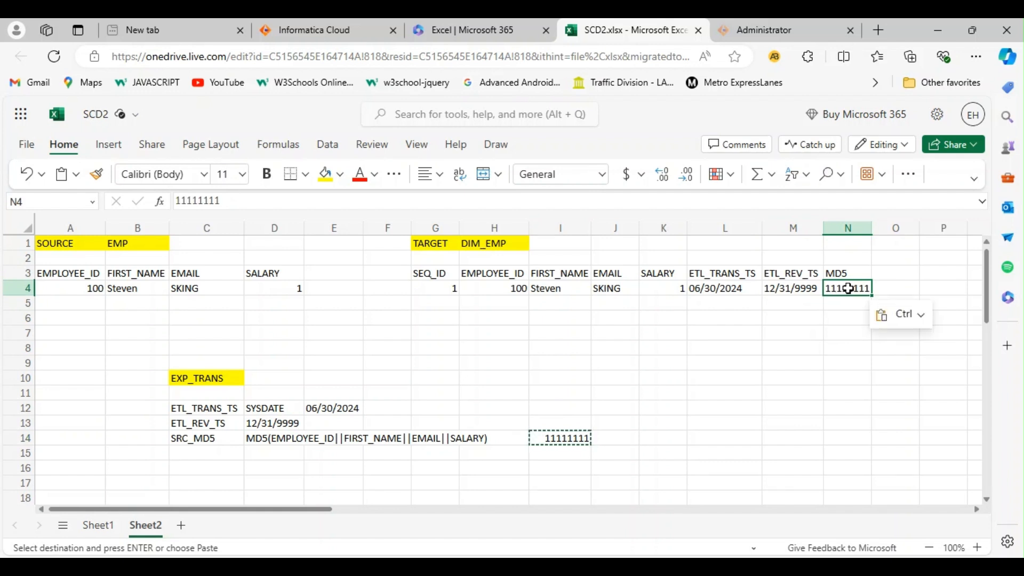
{"action": "left_click", "coordinate": [817, 323]}
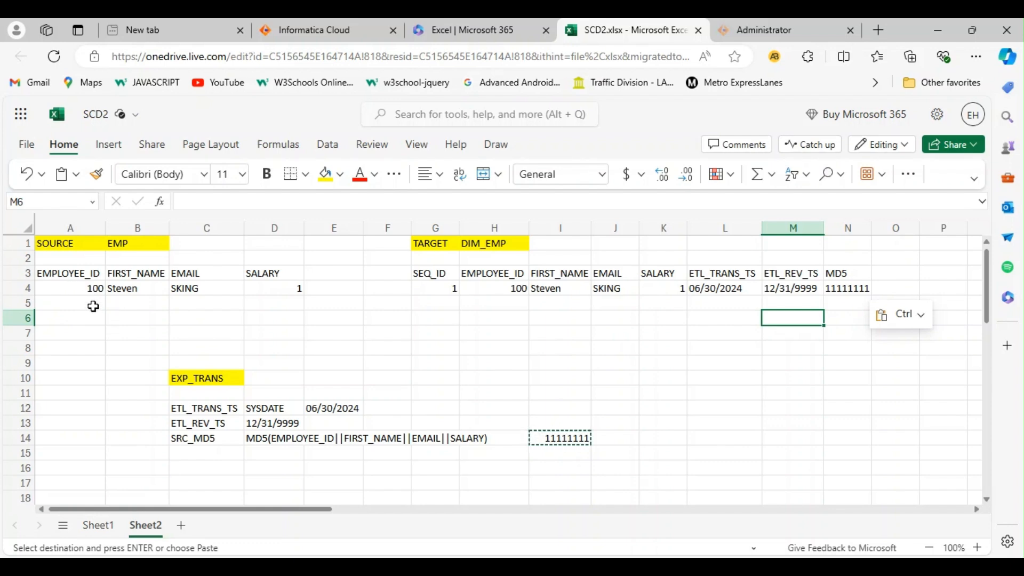
Duplicate the source employee record A4:D4 into row 6 and set the copy's SALARY to 2.
{"action": "left_click", "coordinate": [93, 289]}
{"action": "key", "text": "shift+Right"}
{"action": "key", "text": "shift+Right"}
{"action": "key", "text": "shift+Right"}
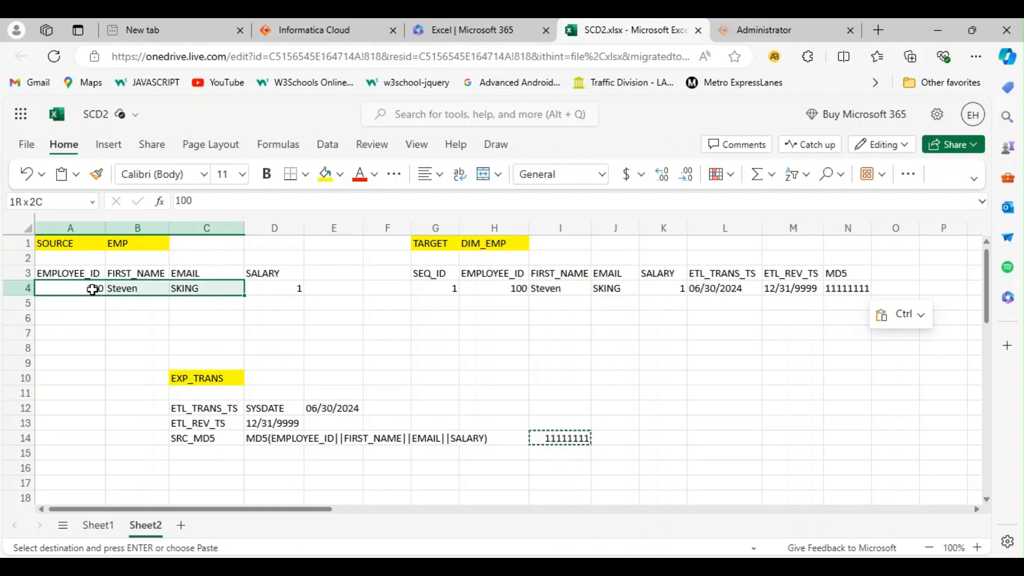
{"action": "key", "text": "ctrl+c"}
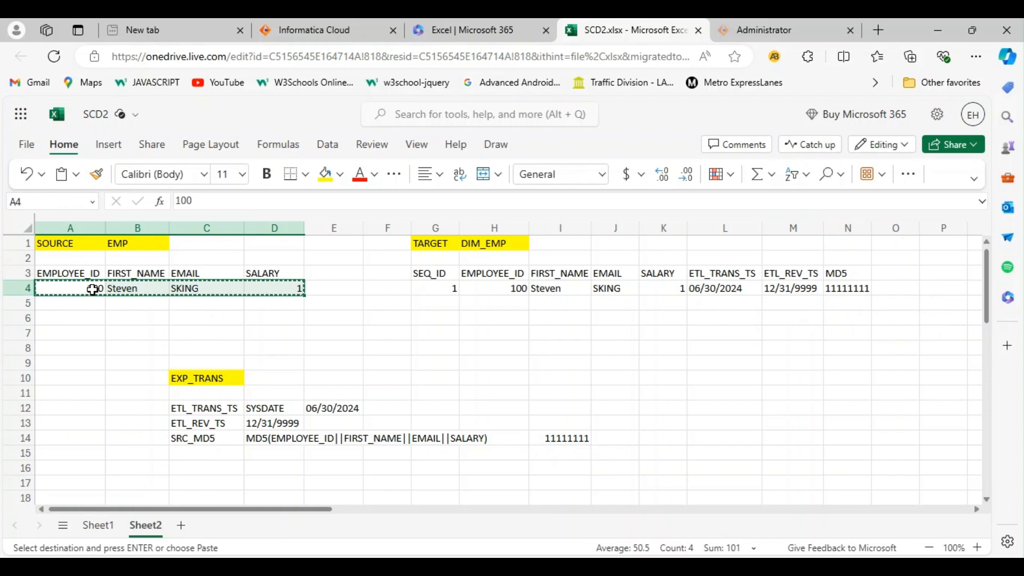
{"action": "left_click", "coordinate": [100, 315]}
{"action": "key", "text": "ctrl+v"}
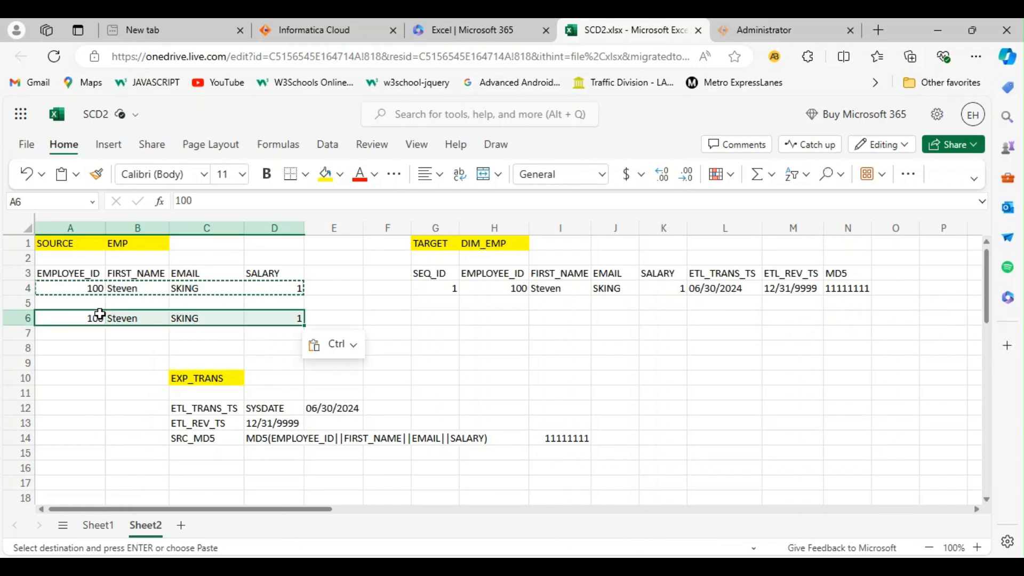
{"action": "left_click", "coordinate": [290, 319]}
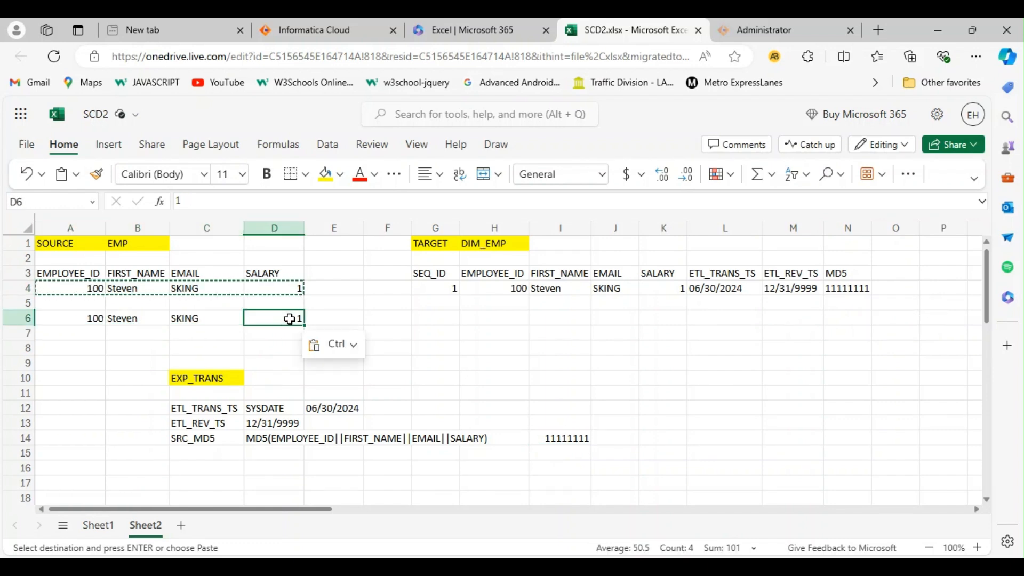
{"action": "type", "text": "2"}
{"action": "left_click", "coordinate": [354, 325]}
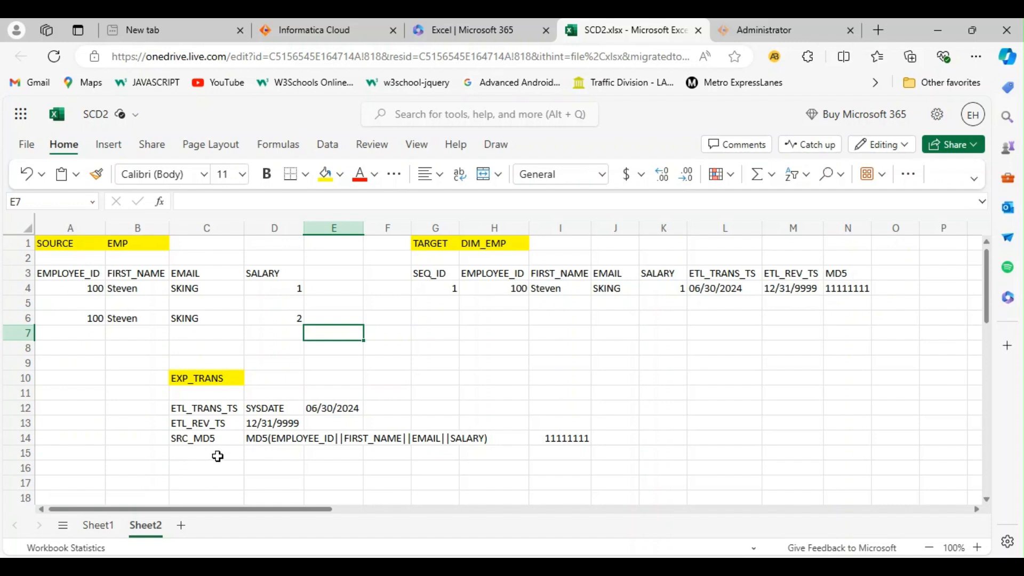
Change the SRC_MD5 value in I14 to 22222222.
{"action": "left_click", "coordinate": [197, 443]}
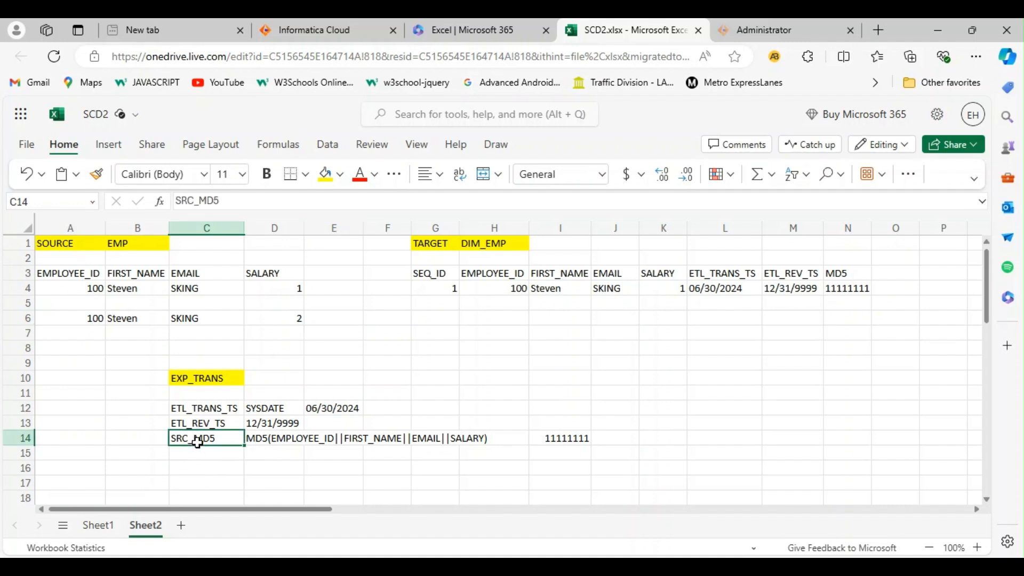
{"action": "left_click", "coordinate": [569, 442]}
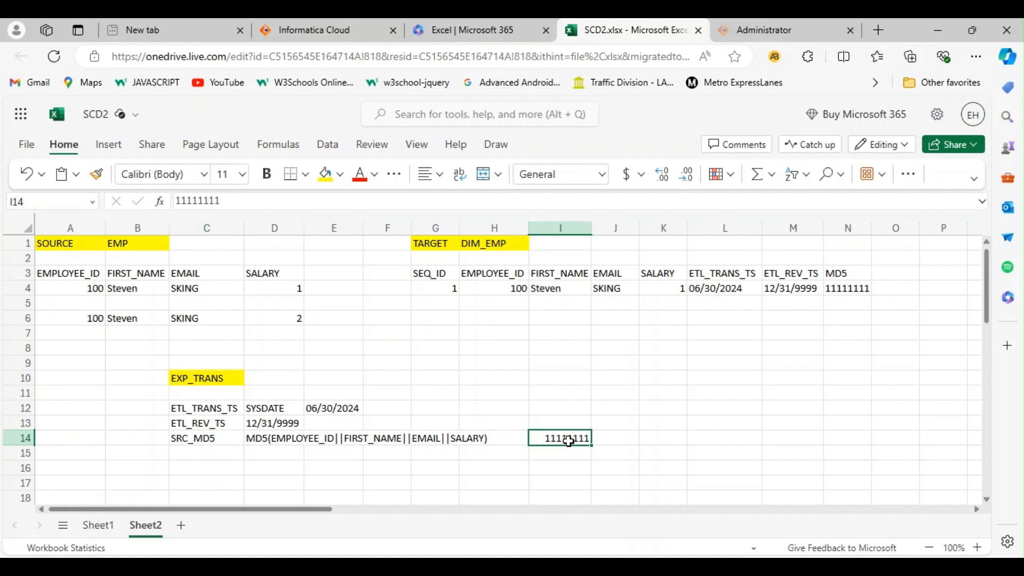
{"action": "type", "text": "22222222"}
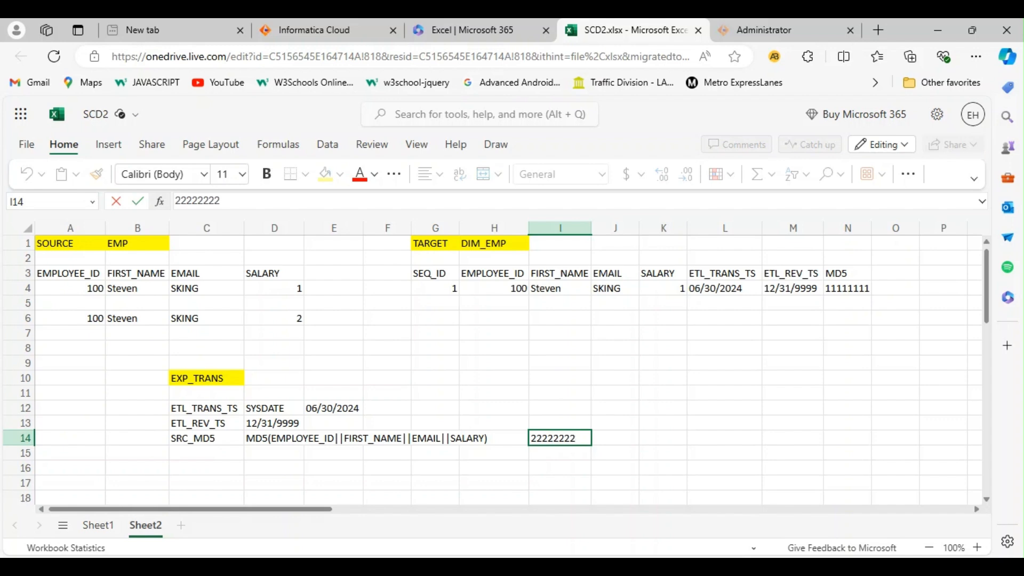
{"action": "left_click", "coordinate": [513, 478]}
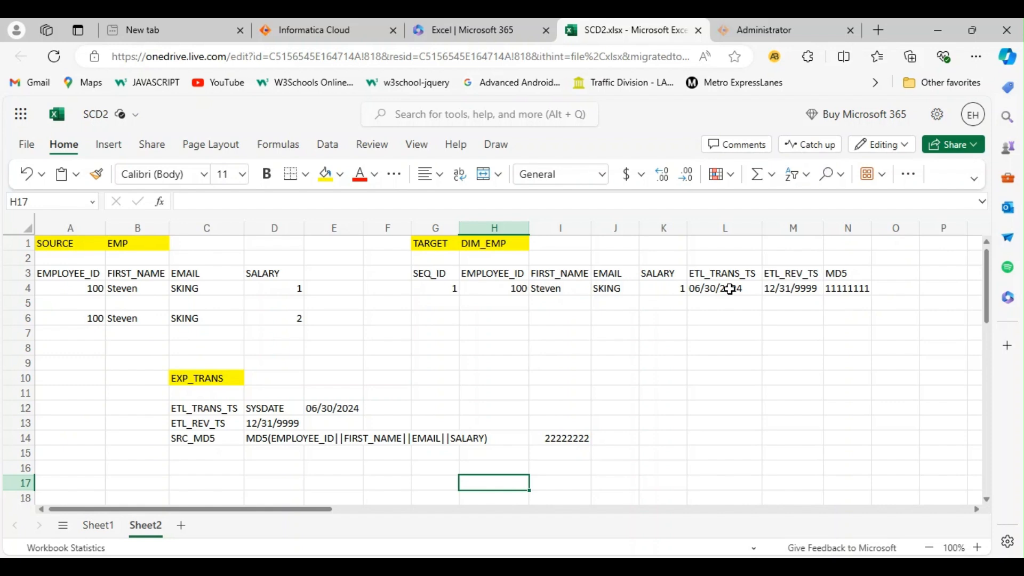
Examine the target record's ETL_REV_TS in M4 alongside the updated source record in A6:D6.
{"action": "left_click", "coordinate": [793, 290]}
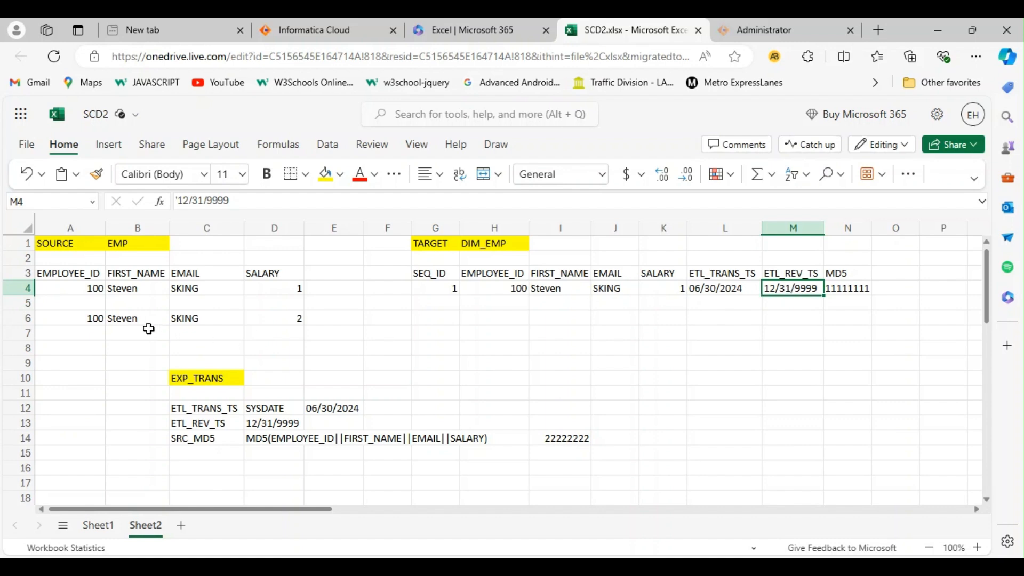
{"action": "left_click", "coordinate": [95, 320]}
{"action": "left_click_drag", "start_coordinate": [95, 320], "coordinate": [301, 320]}
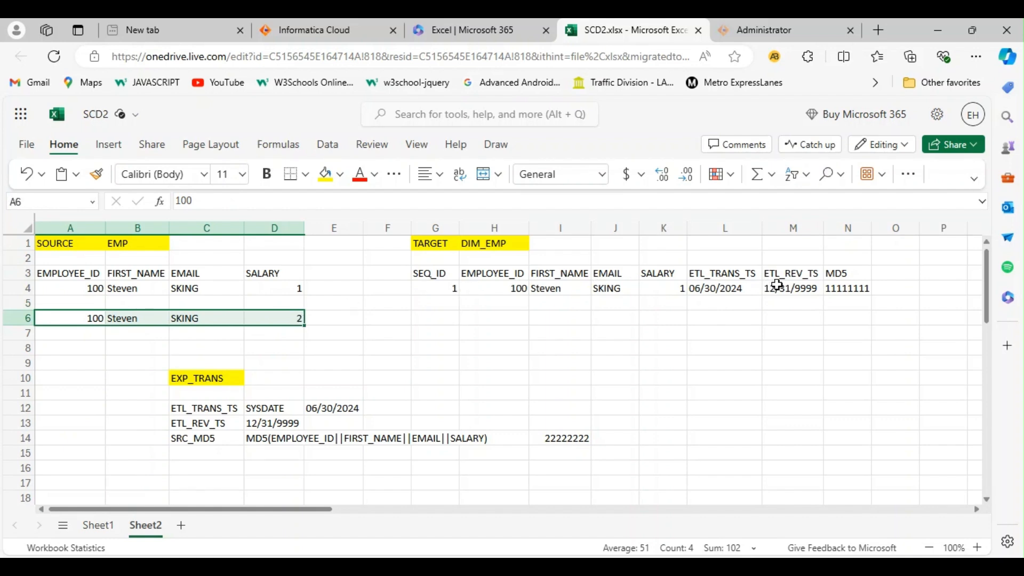
{"action": "left_click", "coordinate": [803, 289]}
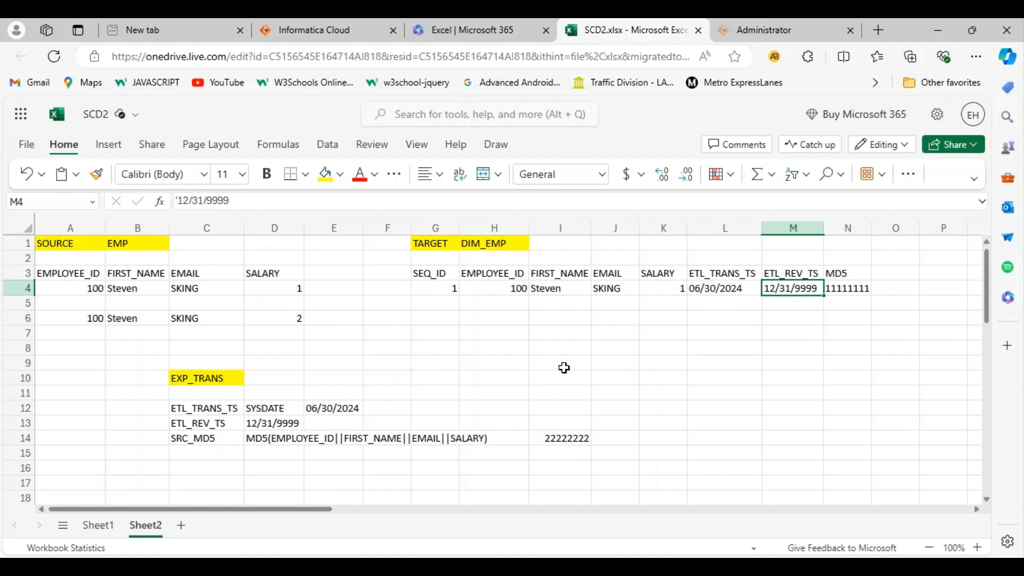
Close the existing target record by copying the SYSDATE value 06/30/2024 from E12 into its ETL_REV_TS cell M4.
{"action": "left_click", "coordinate": [318, 409]}
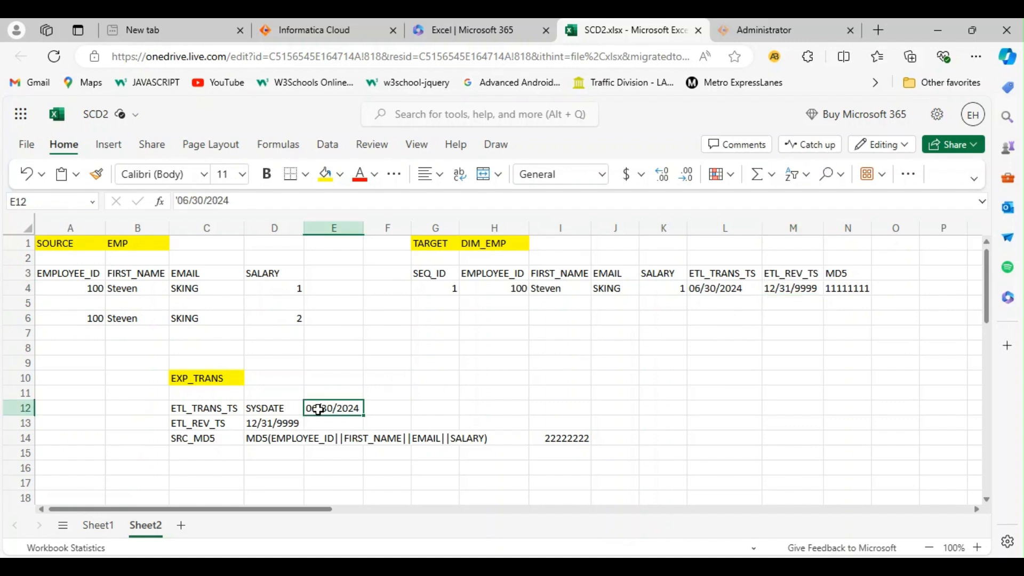
{"action": "key", "text": "ctrl+c"}
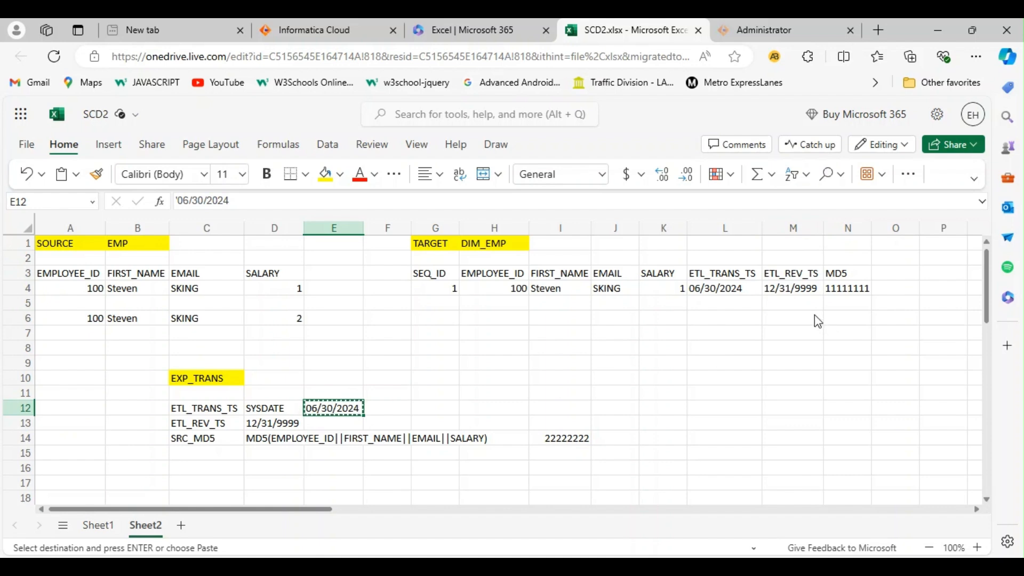
{"action": "left_click", "coordinate": [783, 289]}
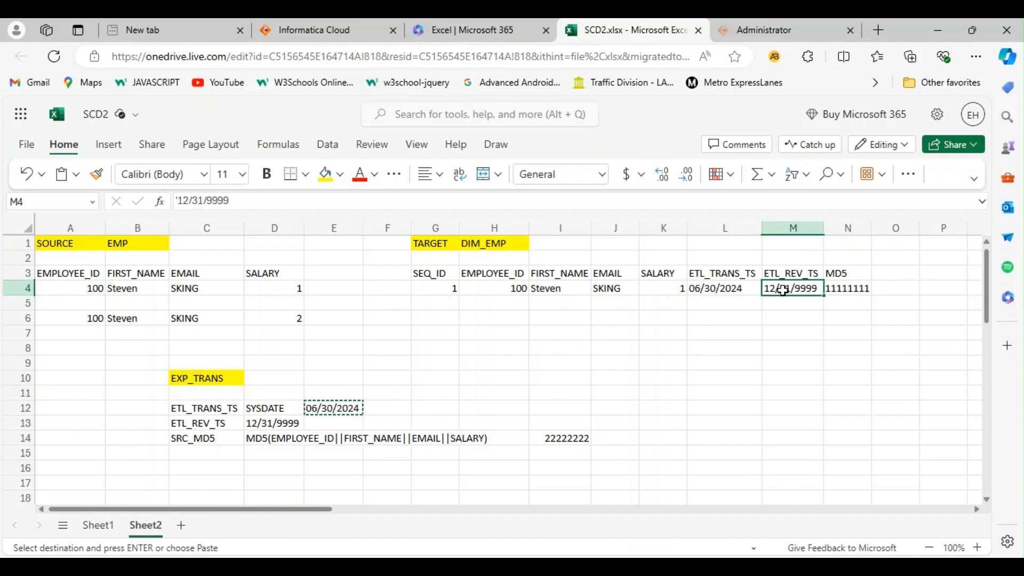
{"action": "key", "text": "ctrl+v"}
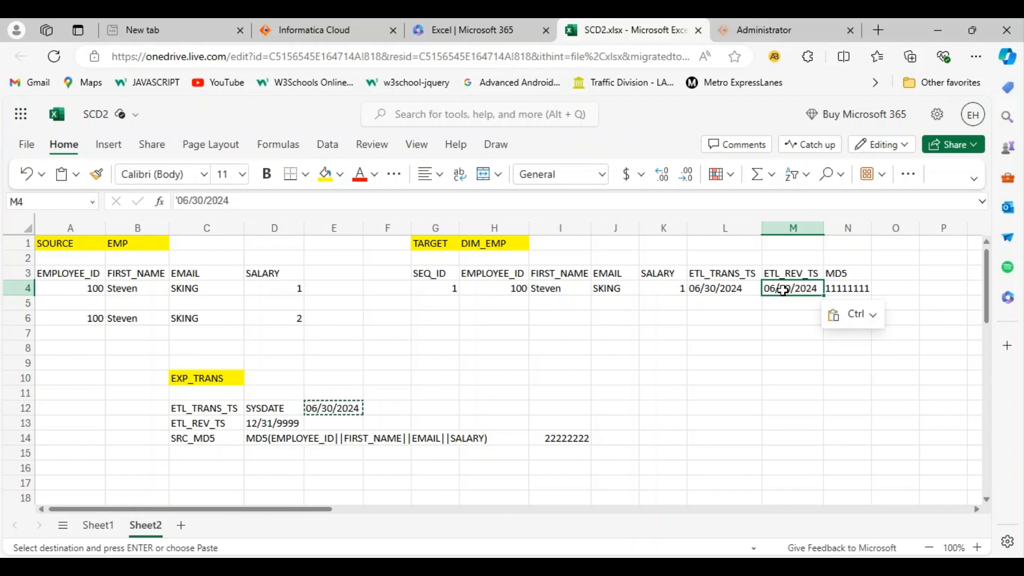
{"action": "left_click", "coordinate": [805, 332]}
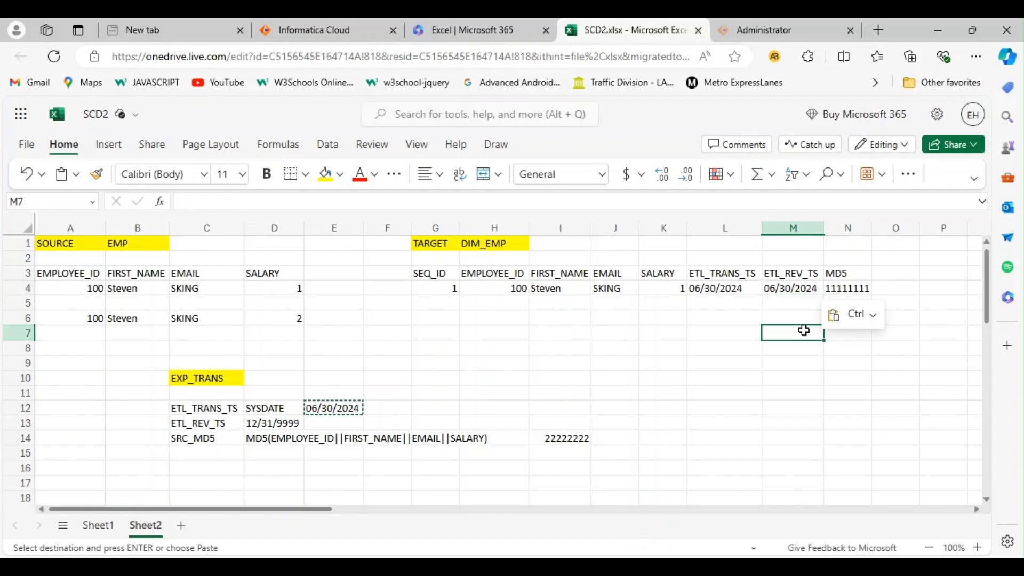
{"action": "left_click", "coordinate": [798, 290]}
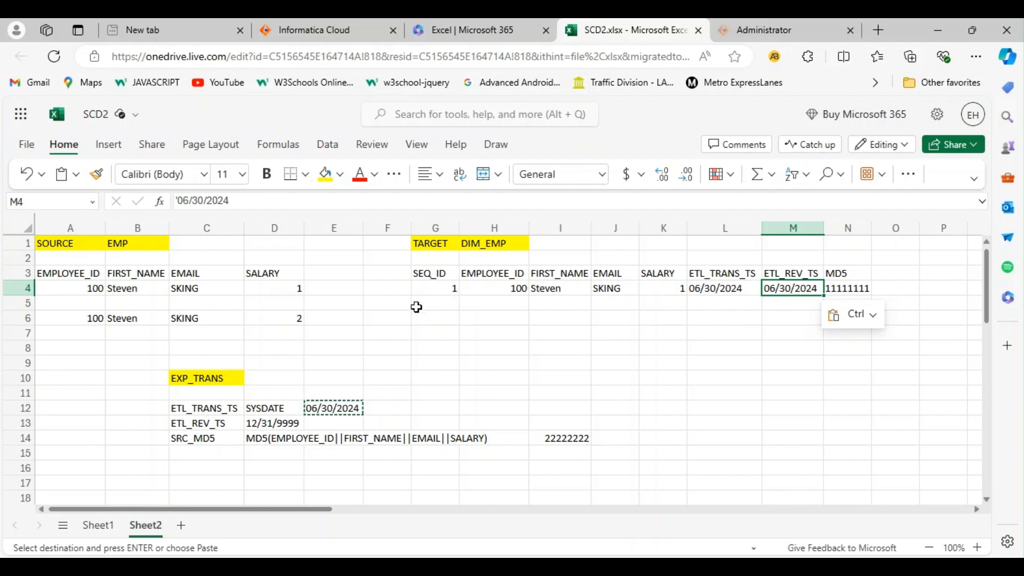
Copy the changed source record A6:D6 into the DIM_EMP target as a new row starting at H5.
{"action": "left_click_drag", "start_coordinate": [95, 318], "coordinate": [296, 317]}
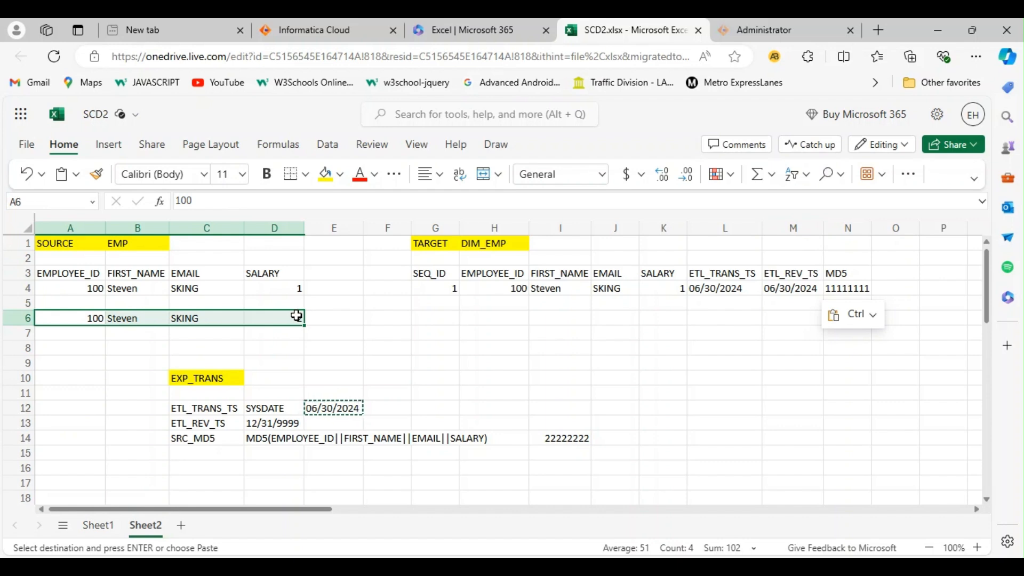
{"action": "key", "text": "ctrl+c"}
{"action": "left_click", "coordinate": [522, 303]}
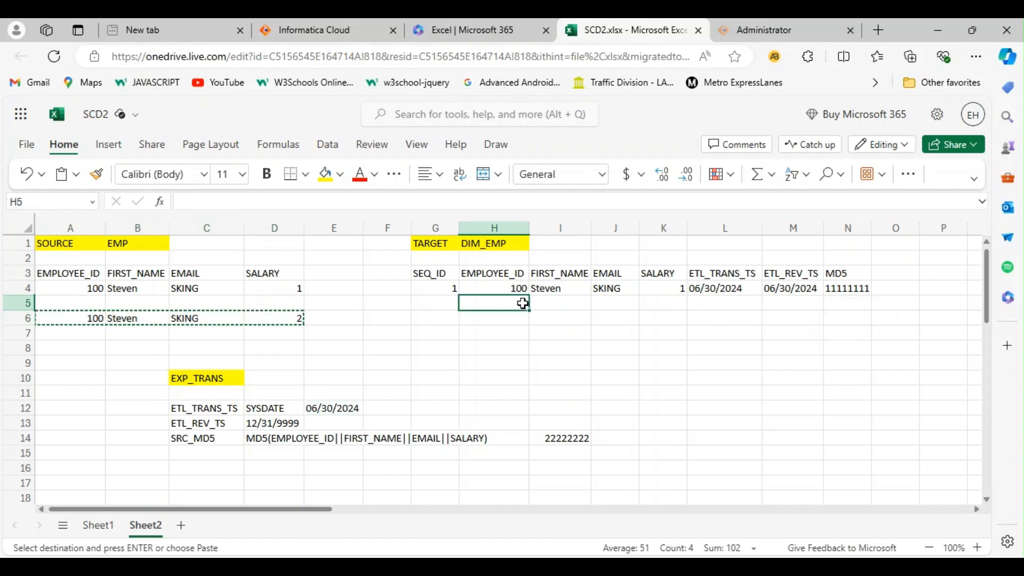
{"action": "key", "text": "ctrl+v"}
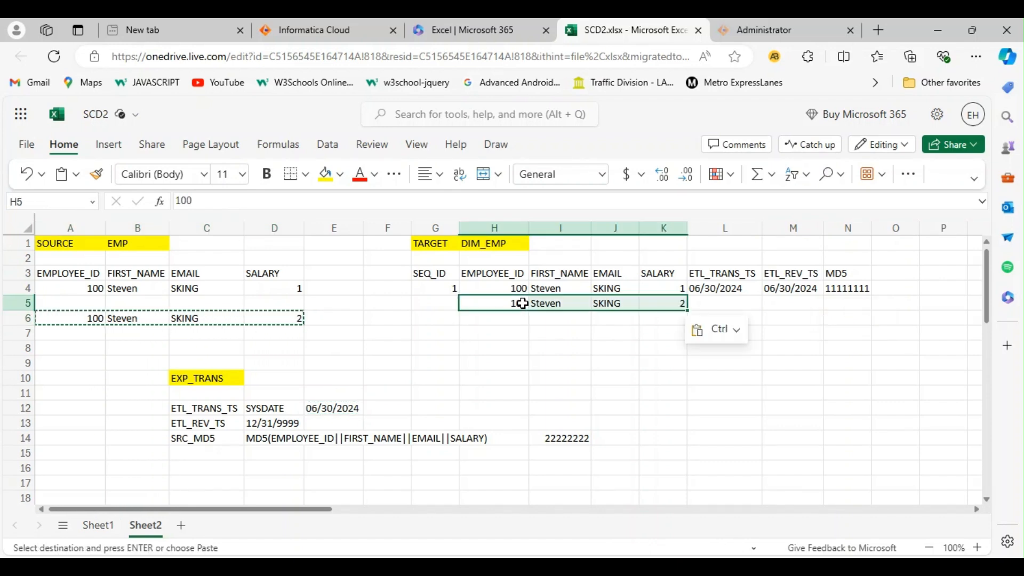
Copy the date 06/30/2024 from E12 into the new target row's ETL_TRANS_TS cell L5.
{"action": "left_click", "coordinate": [726, 304]}
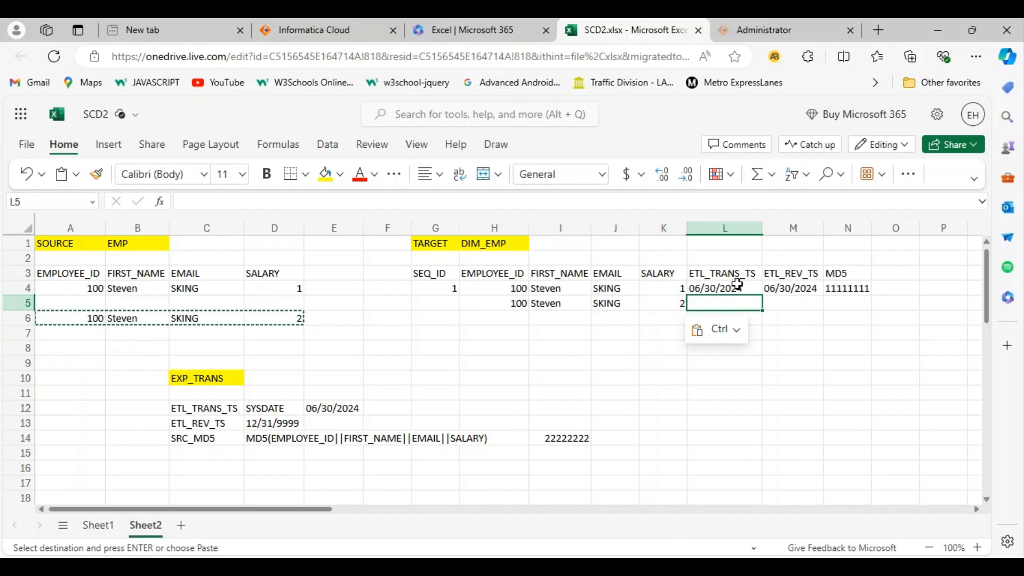
{"action": "left_click", "coordinate": [326, 411]}
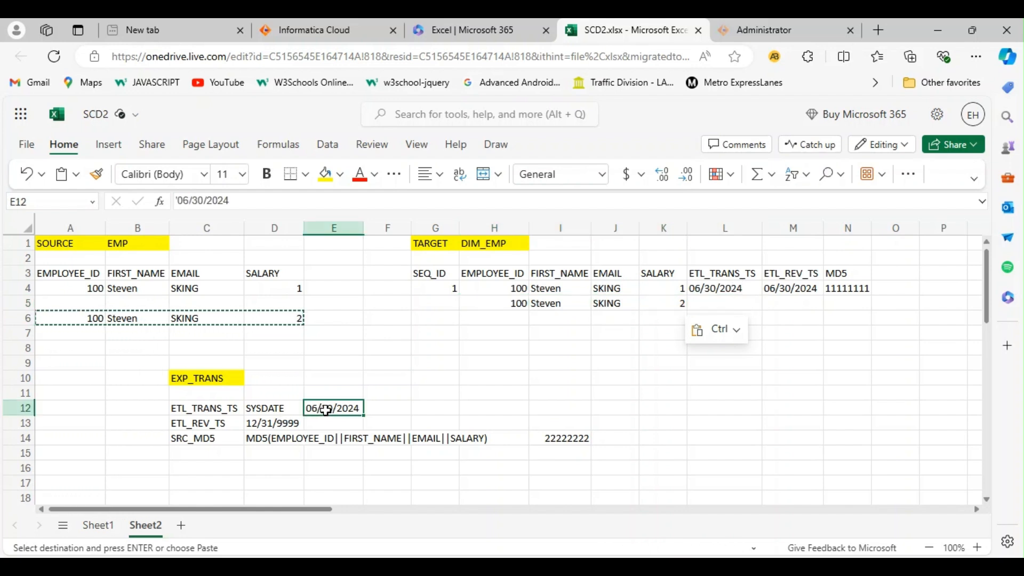
{"action": "key", "text": "ctrl+c"}
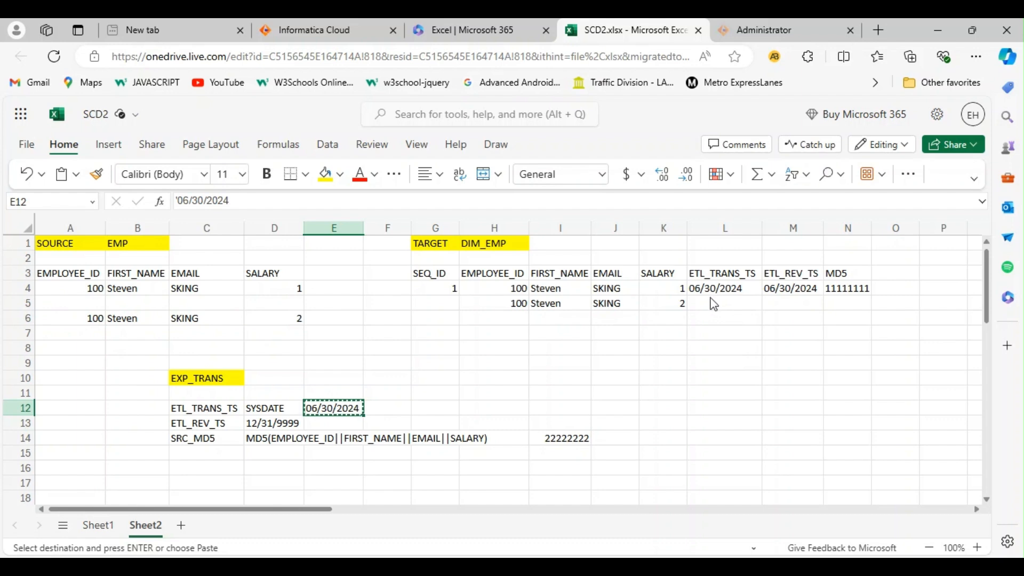
{"action": "left_click", "coordinate": [702, 303]}
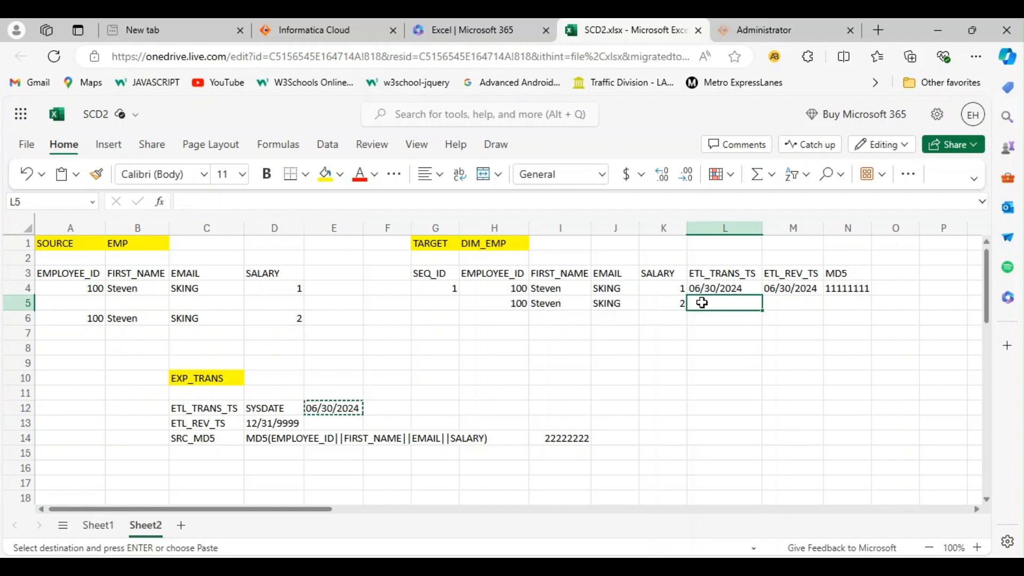
{"action": "key", "text": "ctrl+v"}
Copy the ETL_REV_TS value 12/31/9999 from D13 into the new target row's cell M5.
{"action": "left_click", "coordinate": [800, 304]}
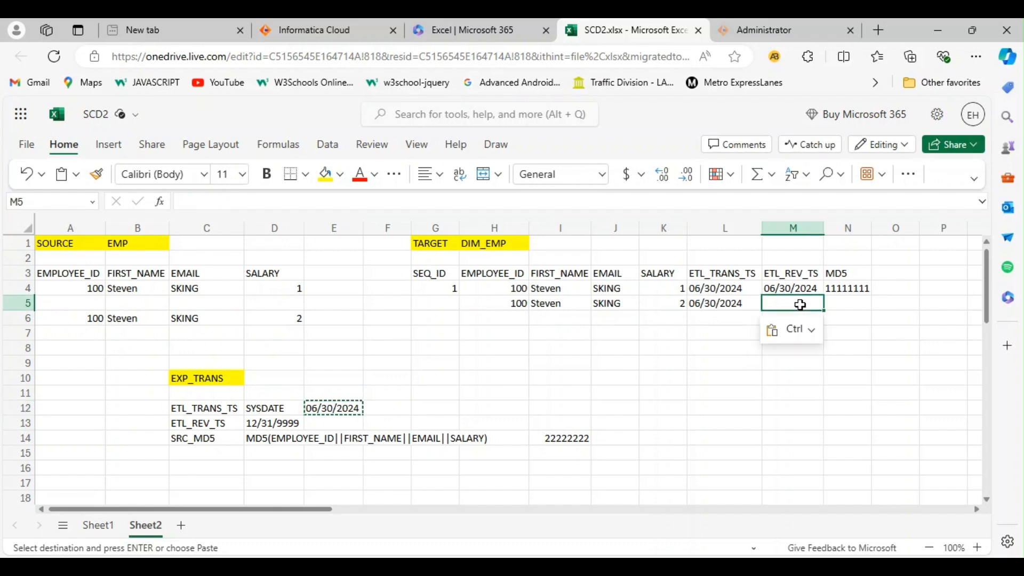
{"action": "left_click", "coordinate": [257, 426]}
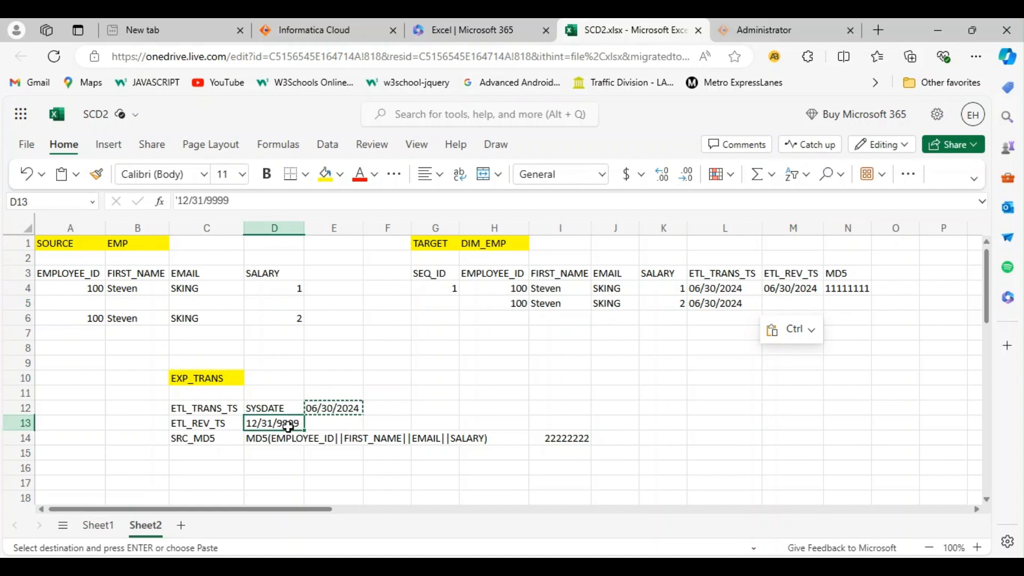
{"action": "key", "text": "ctrl+c"}
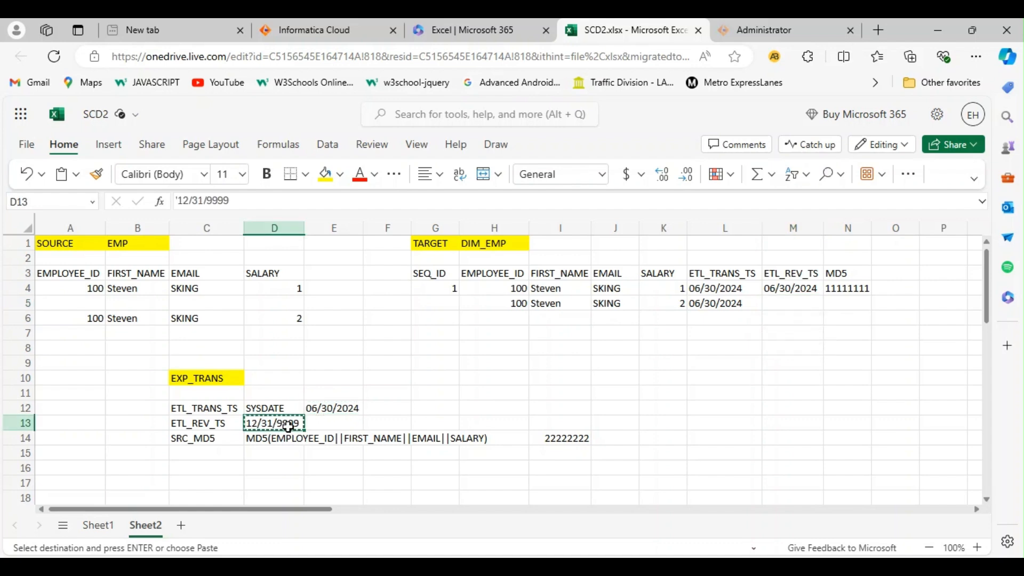
{"action": "left_click", "coordinate": [784, 304]}
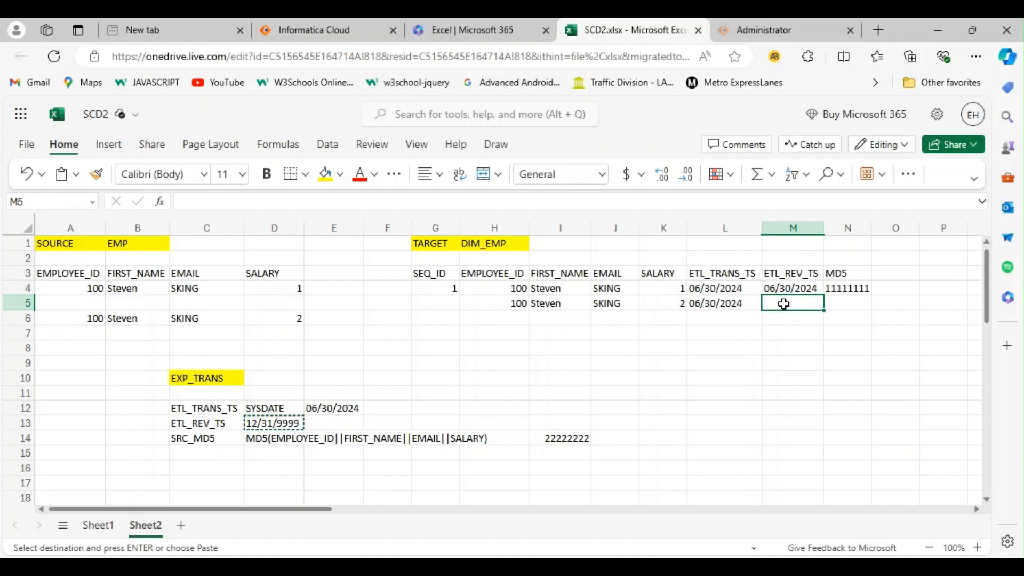
{"action": "key", "text": "ctrl+v"}
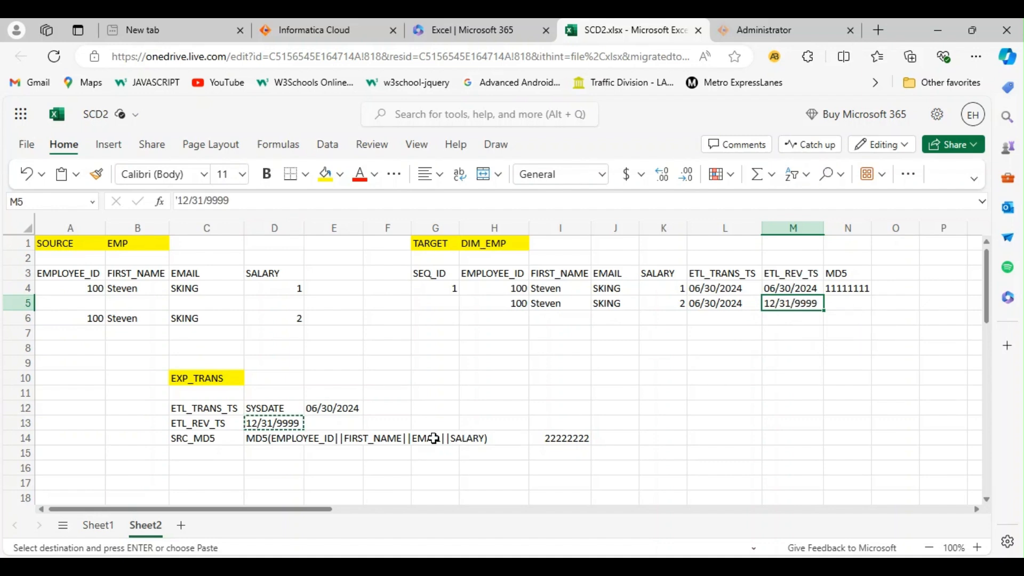
Copy the SRC_MD5 value 22222222 from I14 into the new target row's MD5 cell N5, ignoring the suggested fill formula.
{"action": "left_click", "coordinate": [557, 441]}
{"action": "key", "text": "ctrl+c"}
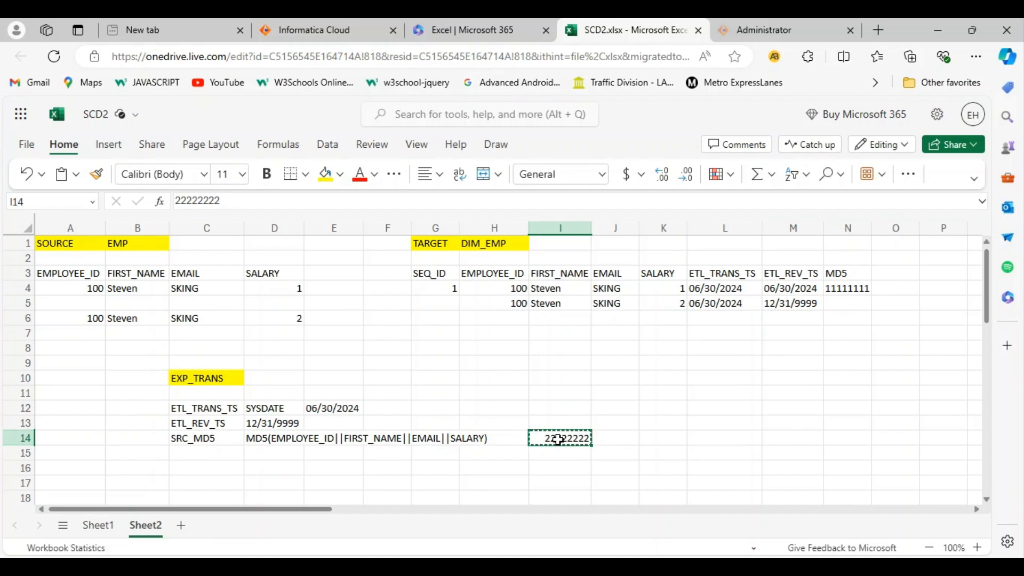
{"action": "left_click", "coordinate": [833, 308]}
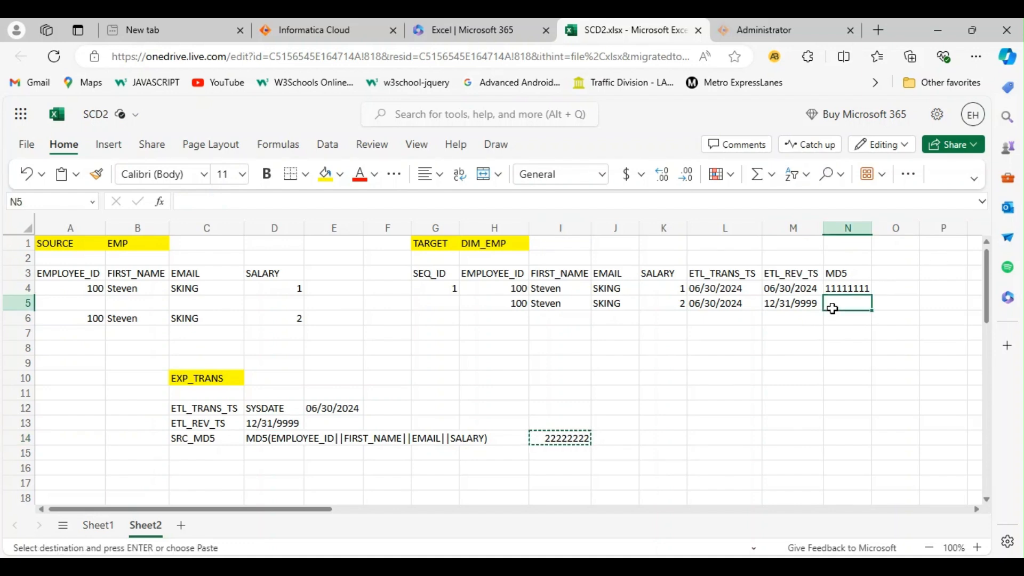
{"action": "key", "text": "ctrl+v"}
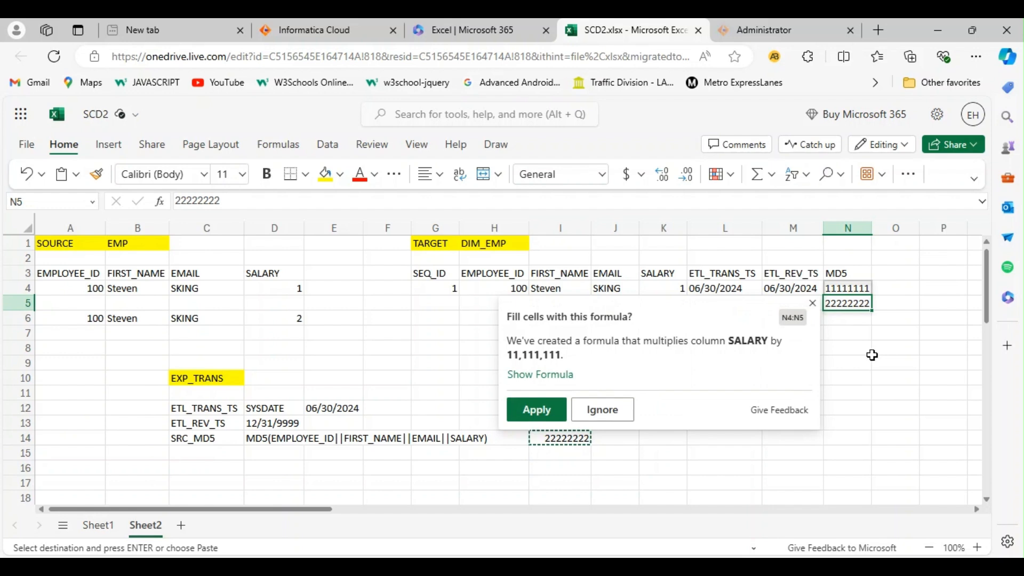
{"action": "left_click", "coordinate": [604, 412]}
{"action": "left_click", "coordinate": [828, 378]}
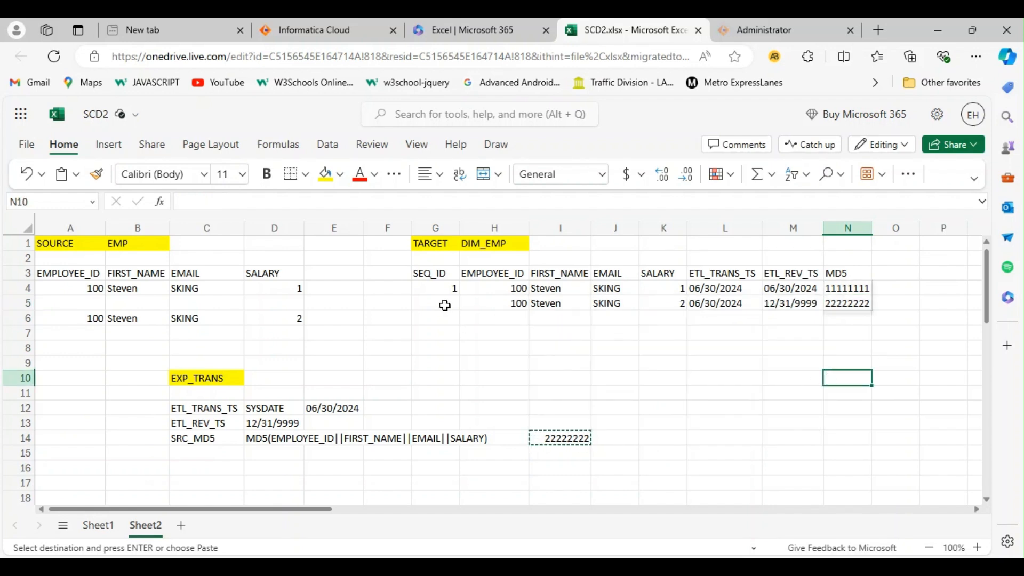
Enter 2 as the SEQ_ID of the new target row in G5.
{"action": "left_click", "coordinate": [444, 306]}
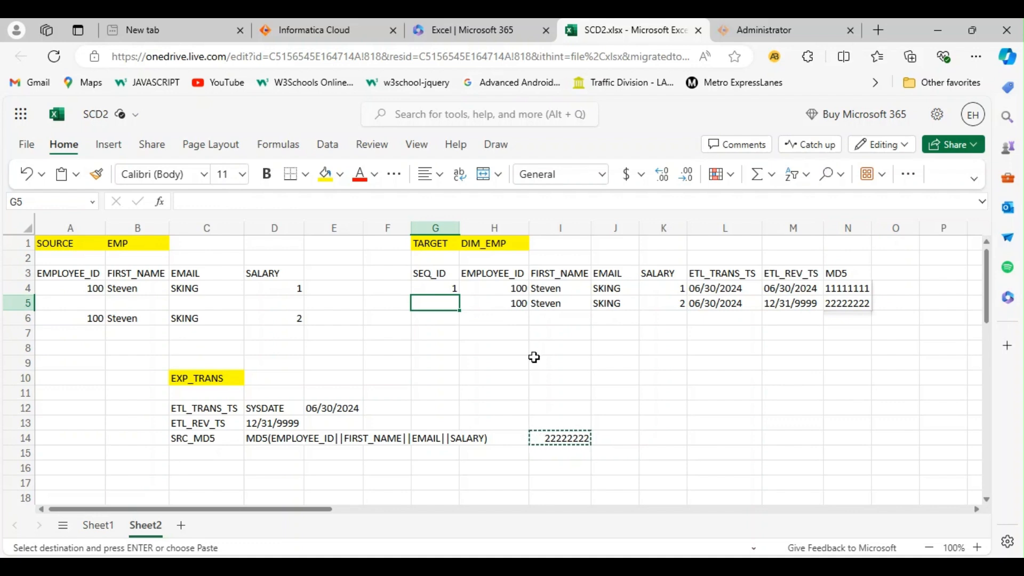
{"action": "type", "text": "2"}
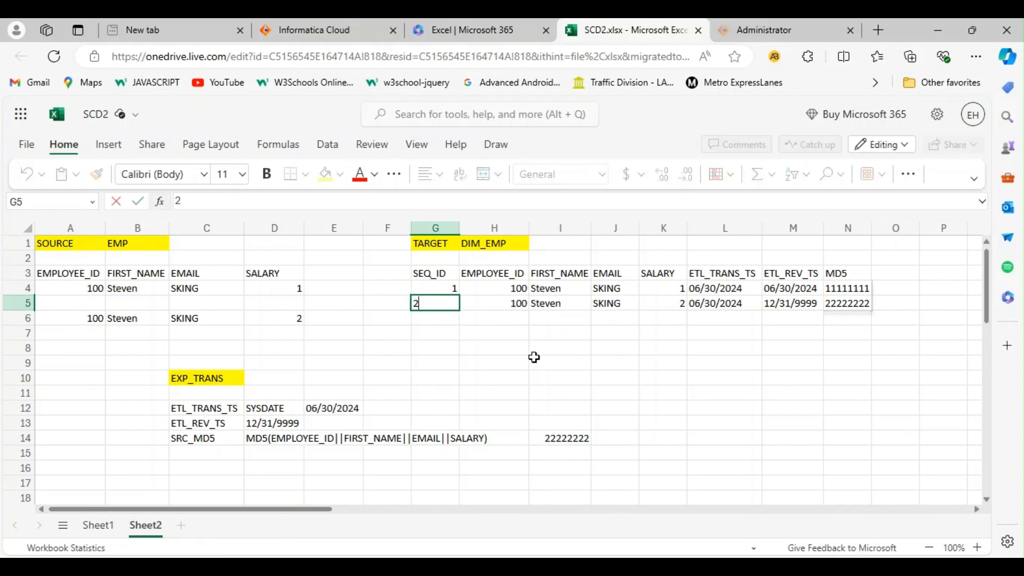
{"action": "left_click", "coordinate": [519, 358]}
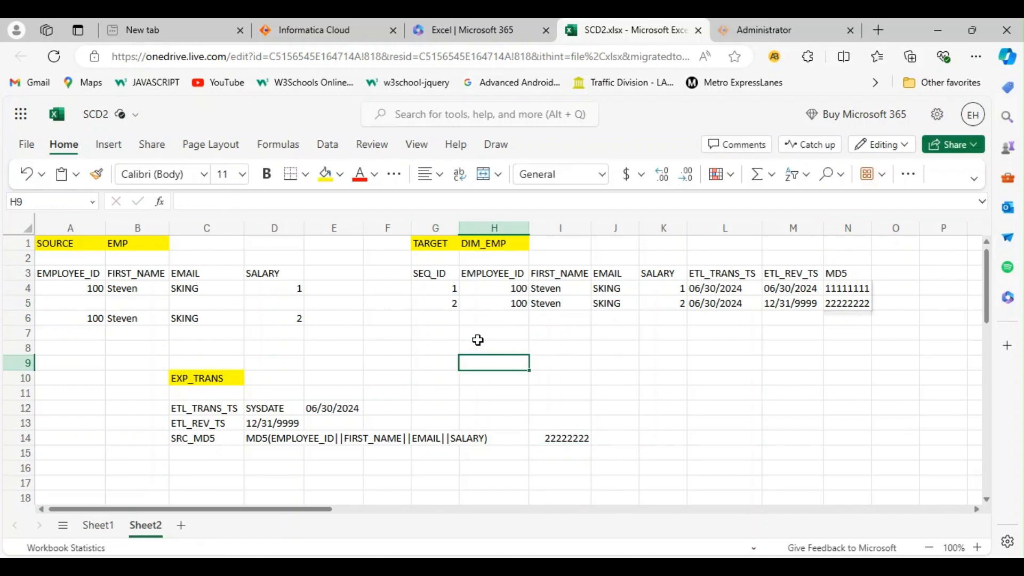
Examine both DIM_EMP target rows G4:N5, comparing the active record's ETL_REV_TS and SALARY with the source salary.
{"action": "left_click", "coordinate": [449, 288]}
{"action": "left_click_drag", "start_coordinate": [449, 288], "coordinate": [858, 308]}
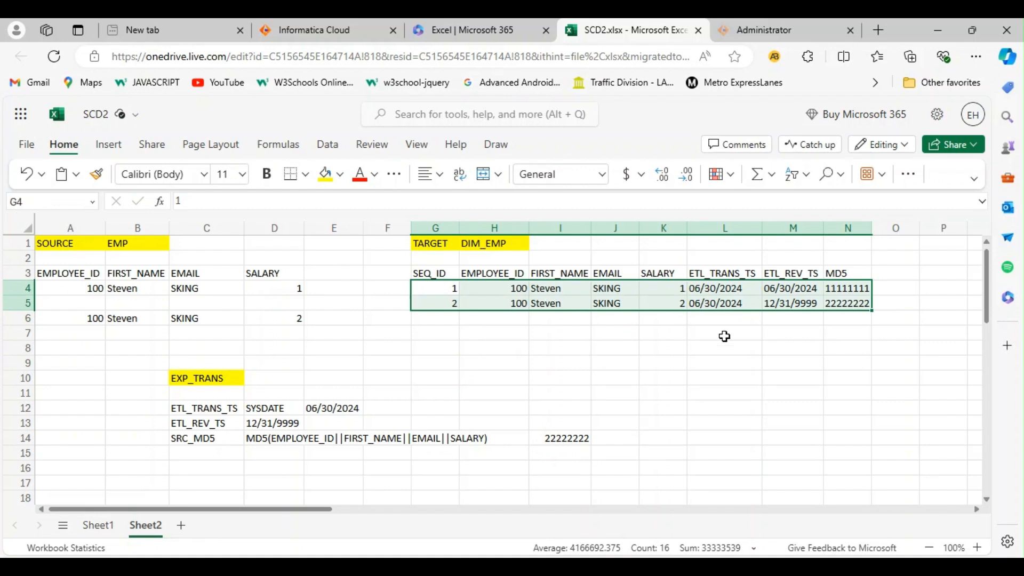
{"action": "left_click", "coordinate": [749, 345]}
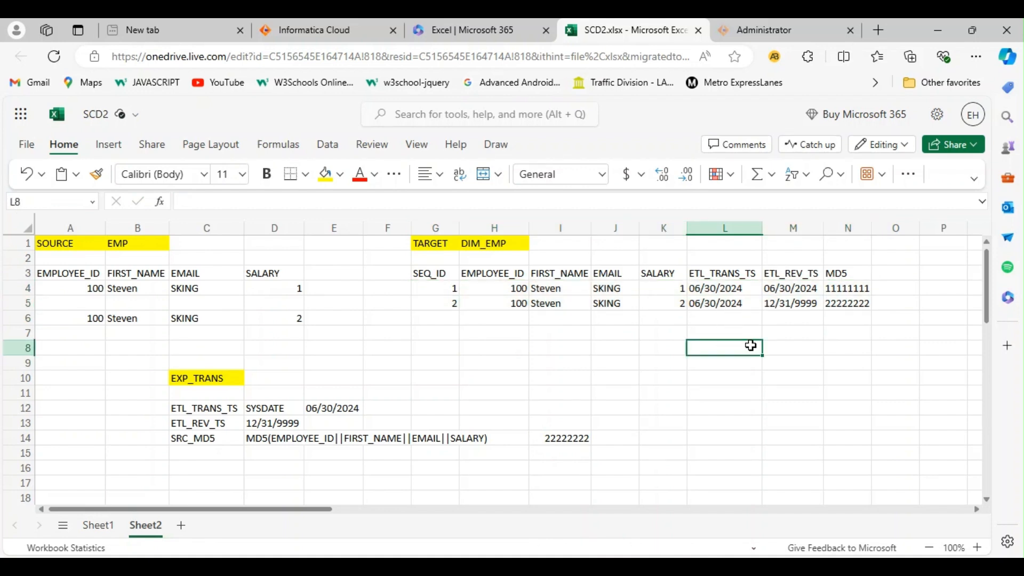
{"action": "left_click", "coordinate": [806, 308]}
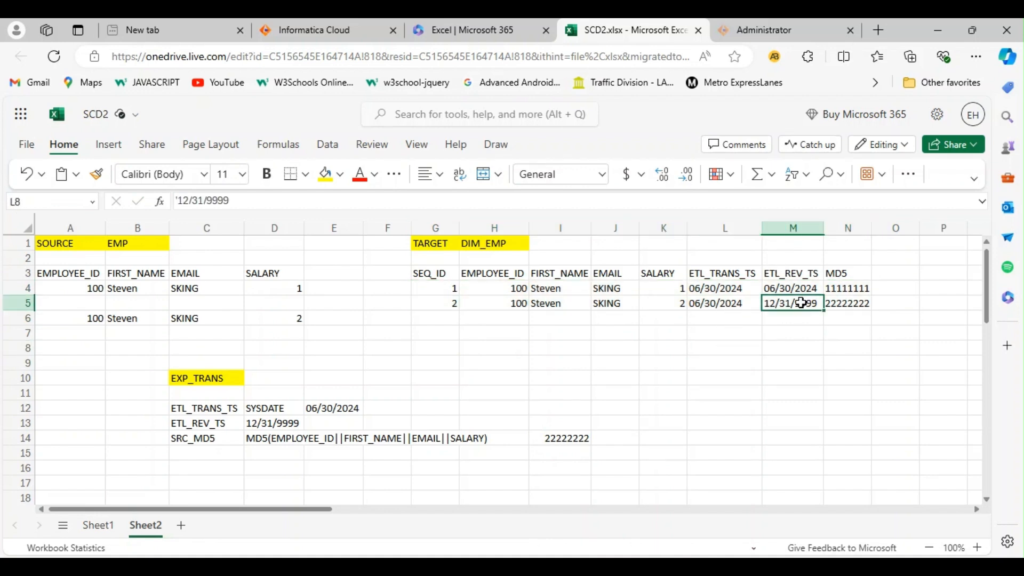
{"action": "left_click", "coordinate": [436, 302]}
{"action": "key", "text": "shift+Right"}
{"action": "key", "text": "shift+Right"}
{"action": "key", "text": "shift+Right"}
{"action": "key", "text": "shift+Right"}
{"action": "key", "text": "shift+Right"}
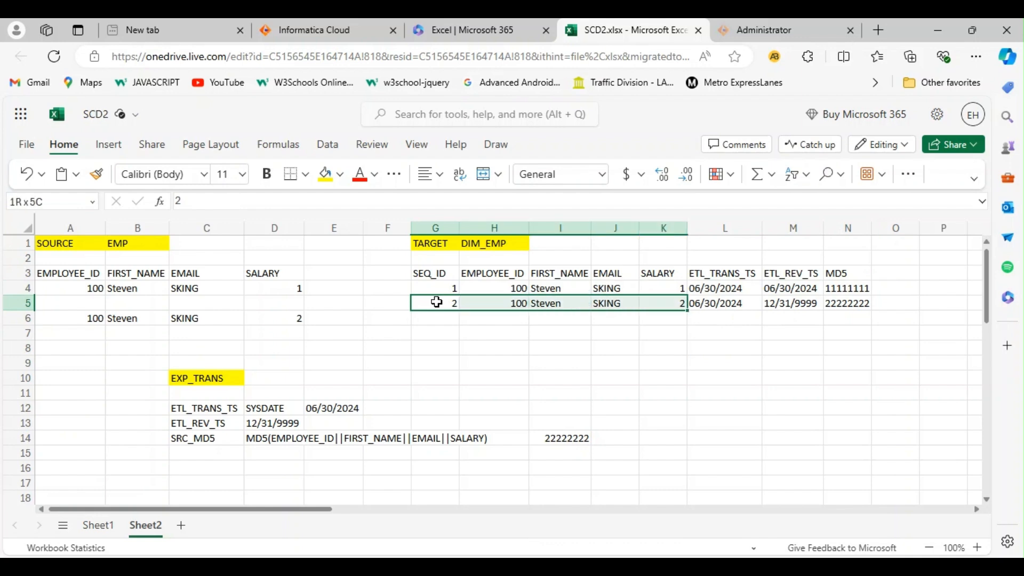
{"action": "key", "text": "shift+Right"}
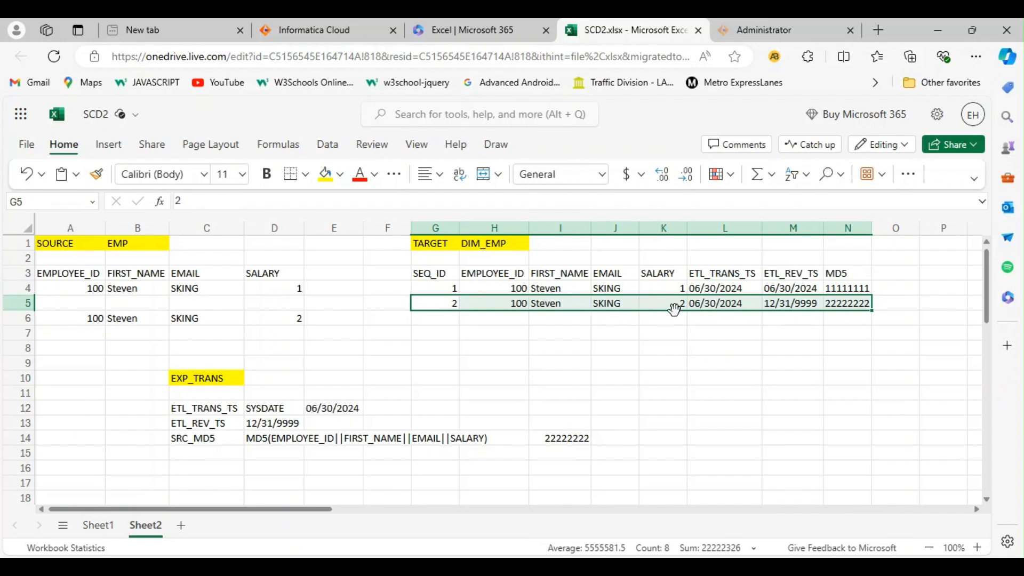
{"action": "left_click", "coordinate": [275, 294]}
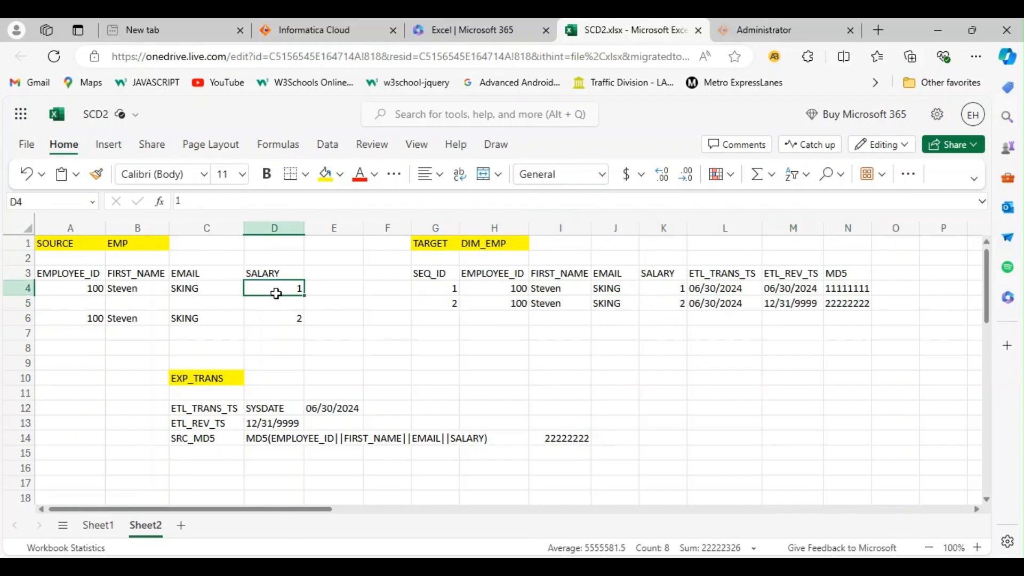
{"action": "left_click", "coordinate": [680, 308]}
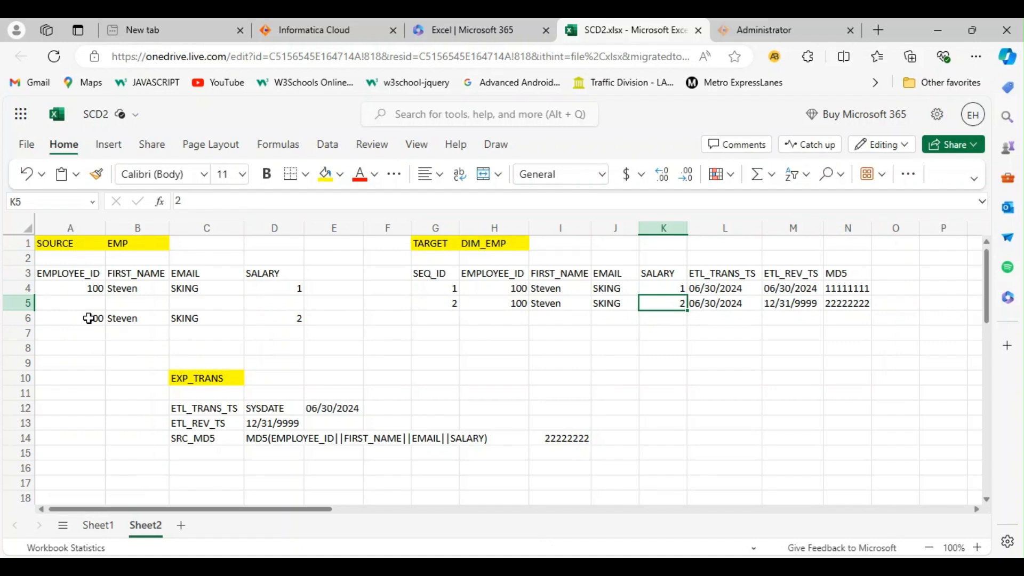
Duplicate the source row A6:D6 into row 7 and set its SALARY in D7 to 3.
{"action": "left_click_drag", "start_coordinate": [91, 318], "coordinate": [285, 322]}
{"action": "key", "text": "ctrl+c"}
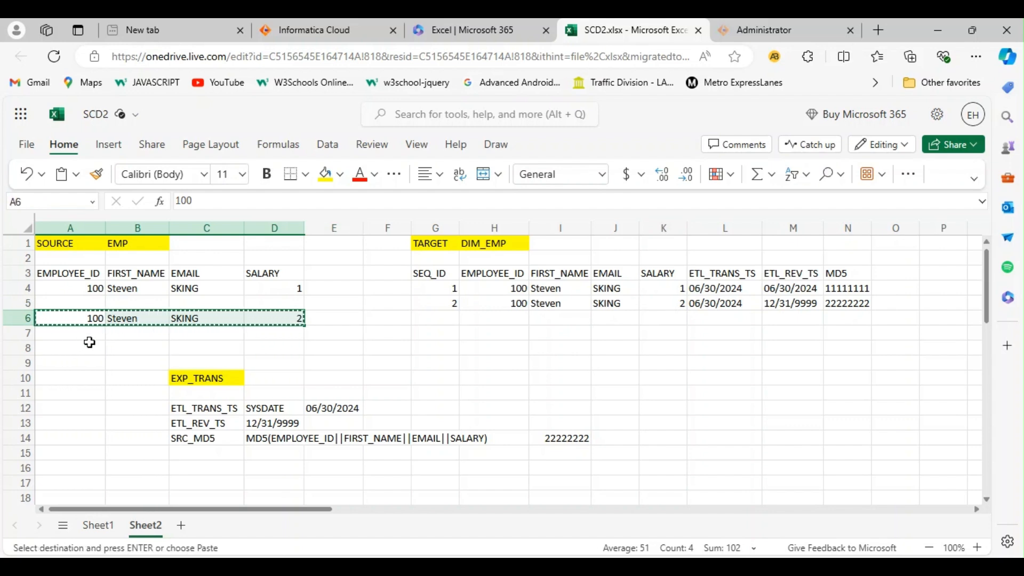
{"action": "left_click", "coordinate": [92, 337]}
{"action": "key", "text": "ctrl+v"}
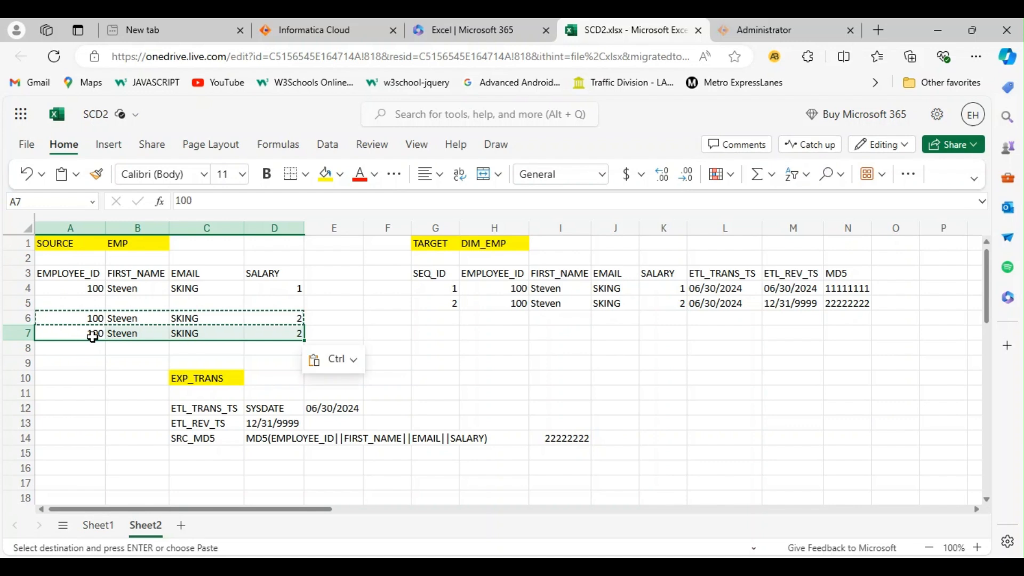
{"action": "left_click", "coordinate": [293, 333]}
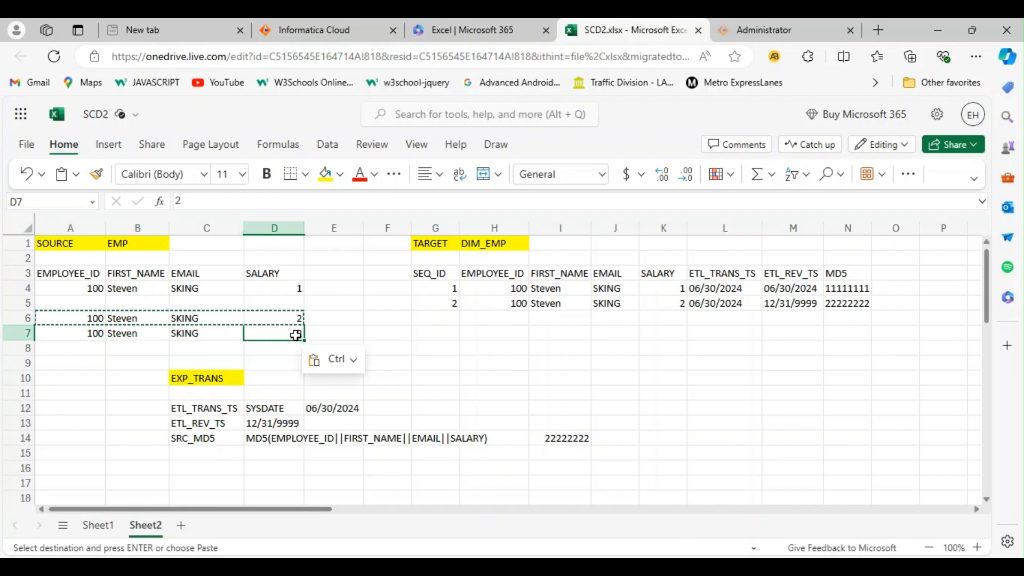
{"action": "type", "text": "3"}
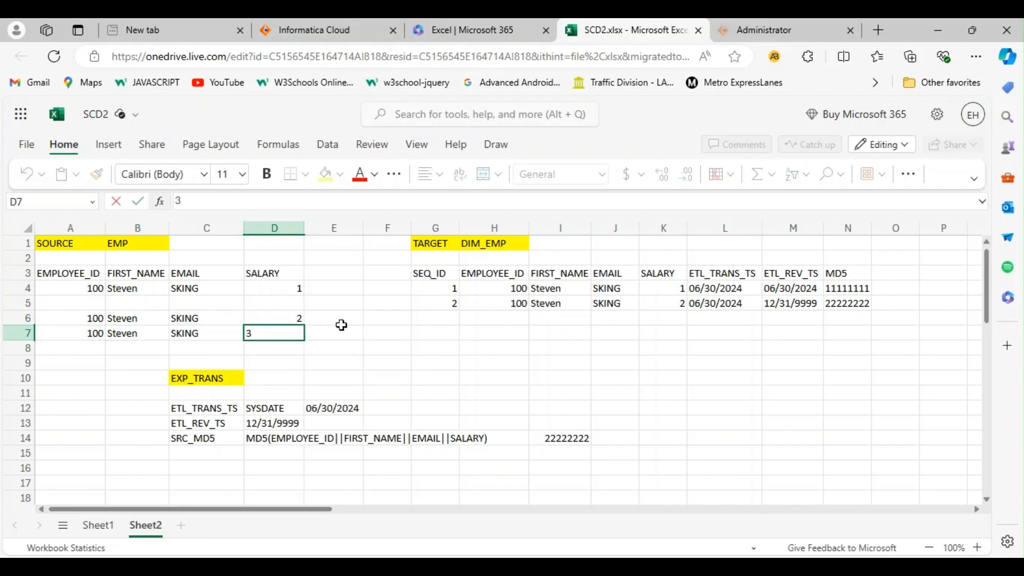
{"action": "left_click", "coordinate": [406, 334]}
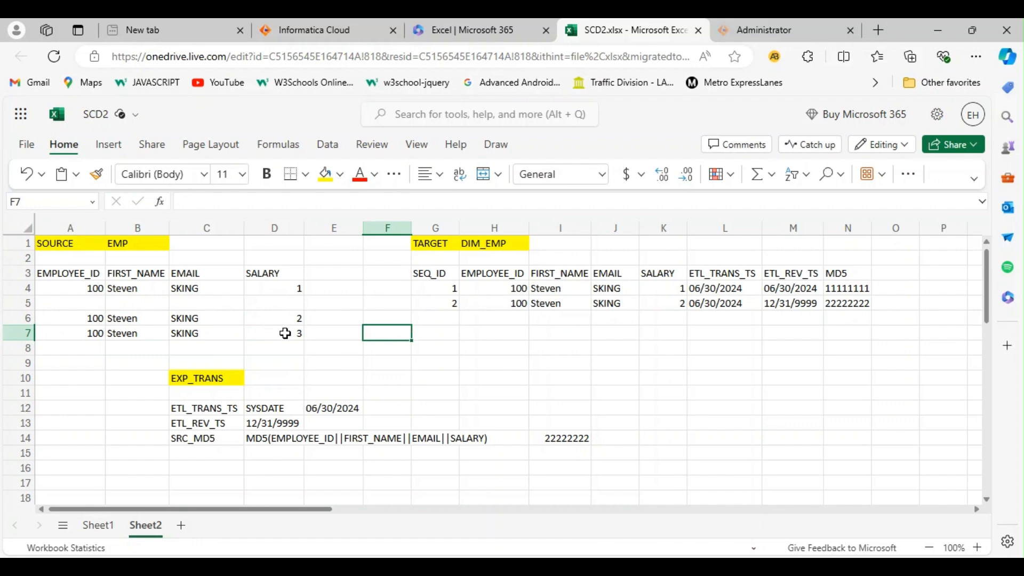
Replace the SRC_MD5 value in I14 with 3333333 for the changed source record.
{"action": "left_click", "coordinate": [552, 436]}
{"action": "key", "text": "BackSpace"}
{"action": "type", "text": "3333333"}
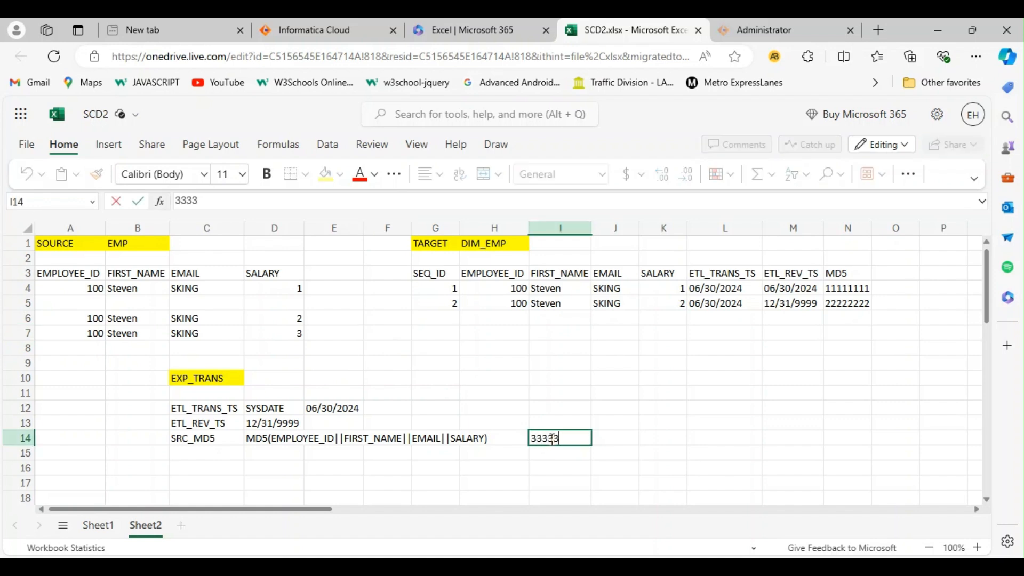
{"action": "left_click", "coordinate": [570, 467]}
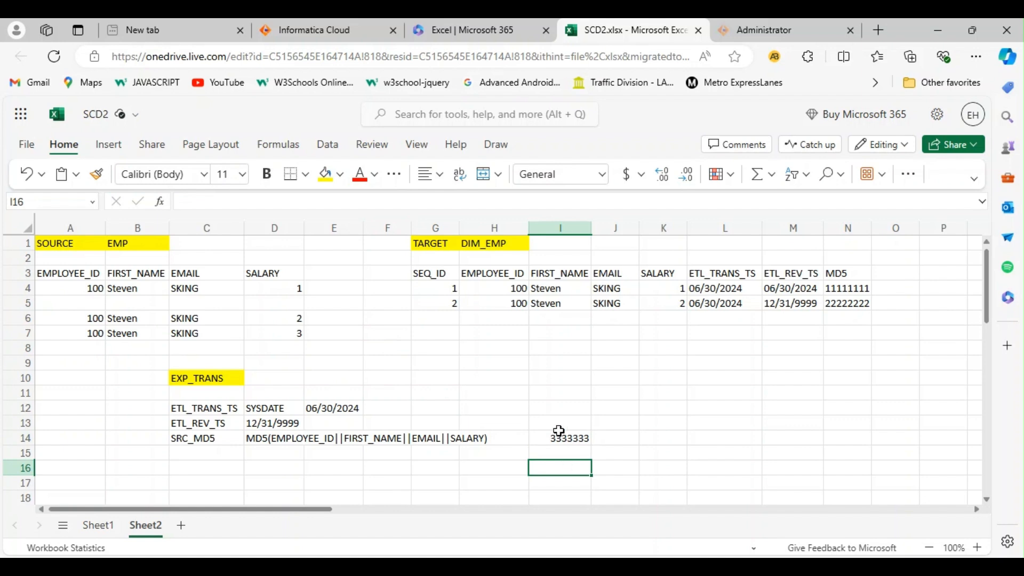
Compare target MD5 N5 with SRC_MD5 I14, and expire that record by copying the SYSDATE value 06/30/2024 from E12 into its ETL_REV_TS cell M5.
{"action": "left_click", "coordinate": [848, 303]}
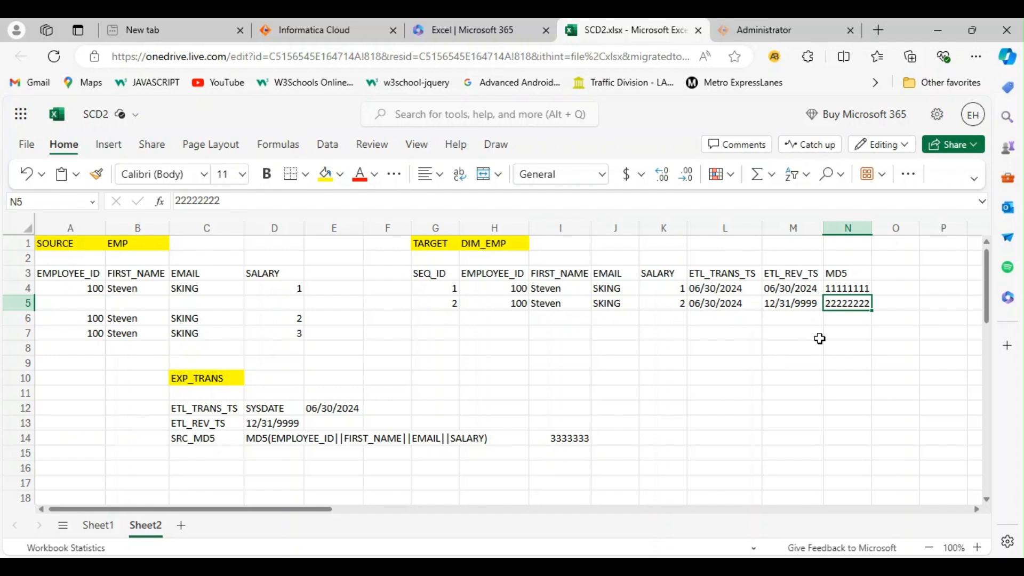
{"action": "left_click", "coordinate": [561, 439]}
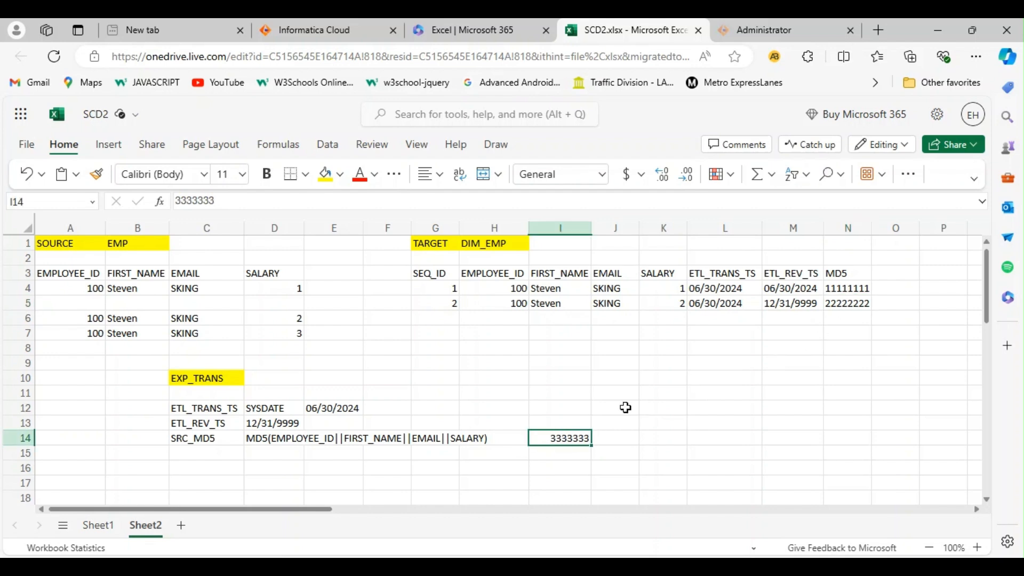
{"action": "left_click", "coordinate": [842, 304]}
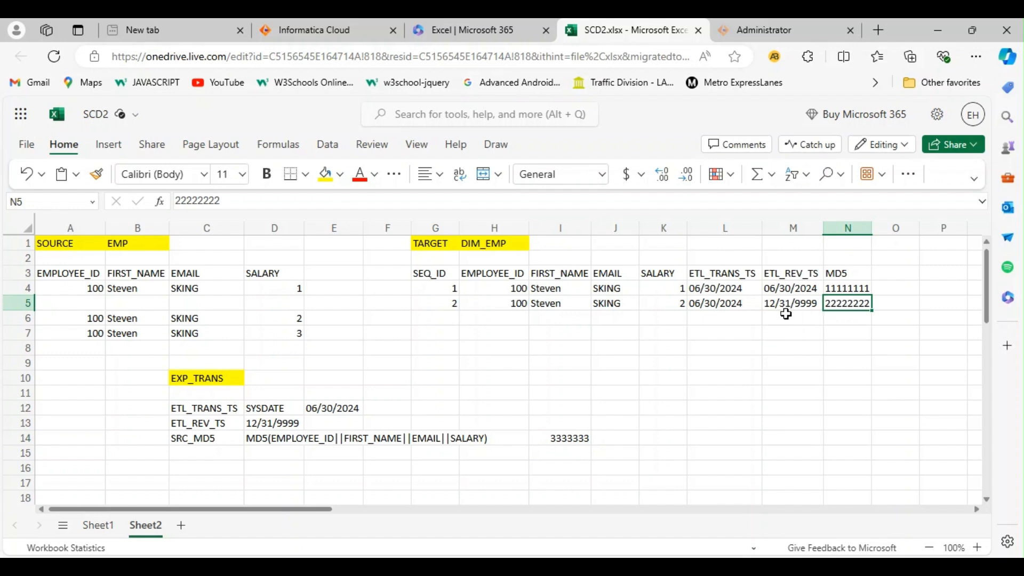
{"action": "left_click", "coordinate": [764, 304]}
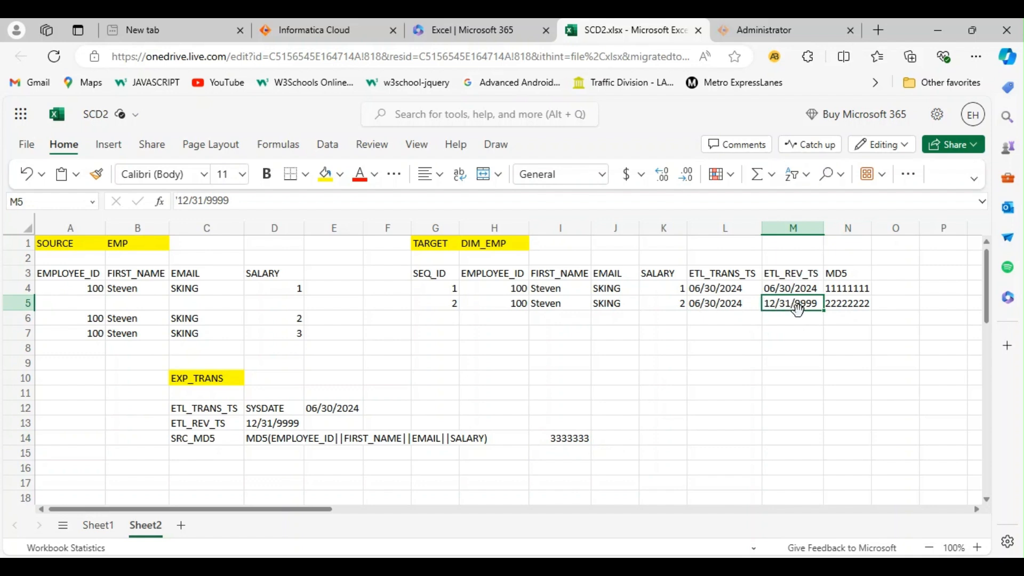
{"action": "left_click", "coordinate": [320, 412]}
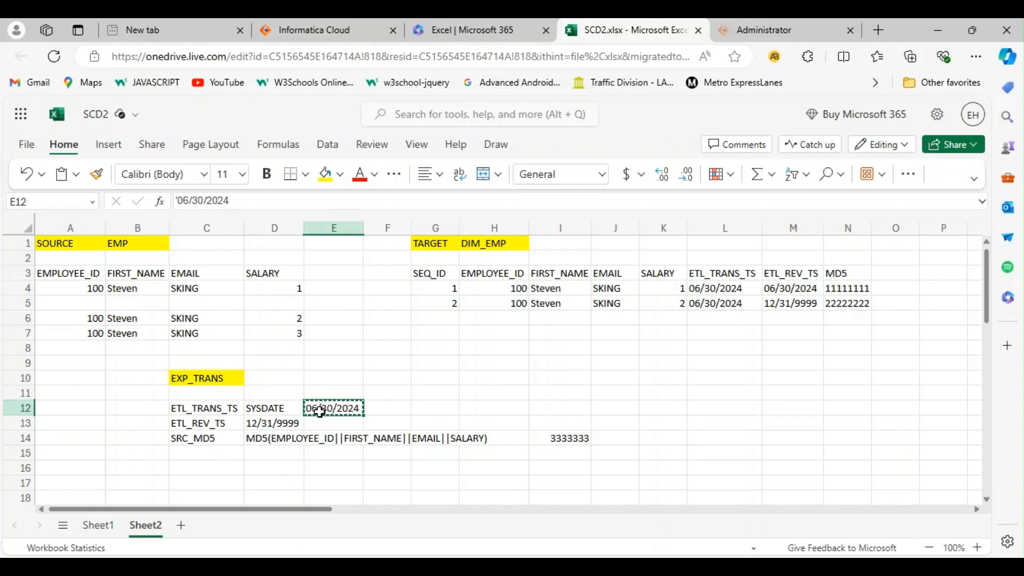
{"action": "key", "text": "ctrl+c"}
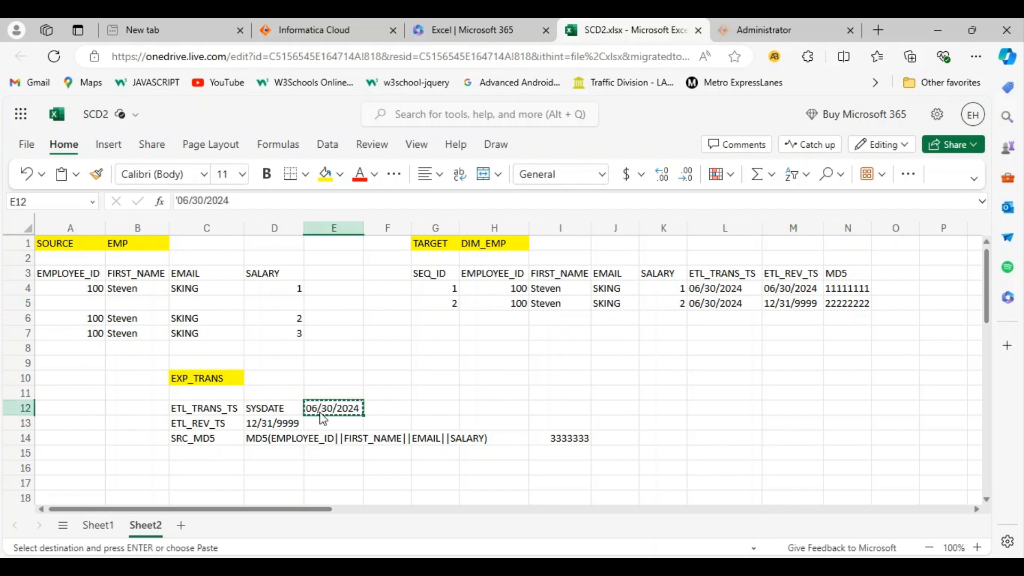
{"action": "left_click", "coordinate": [794, 302]}
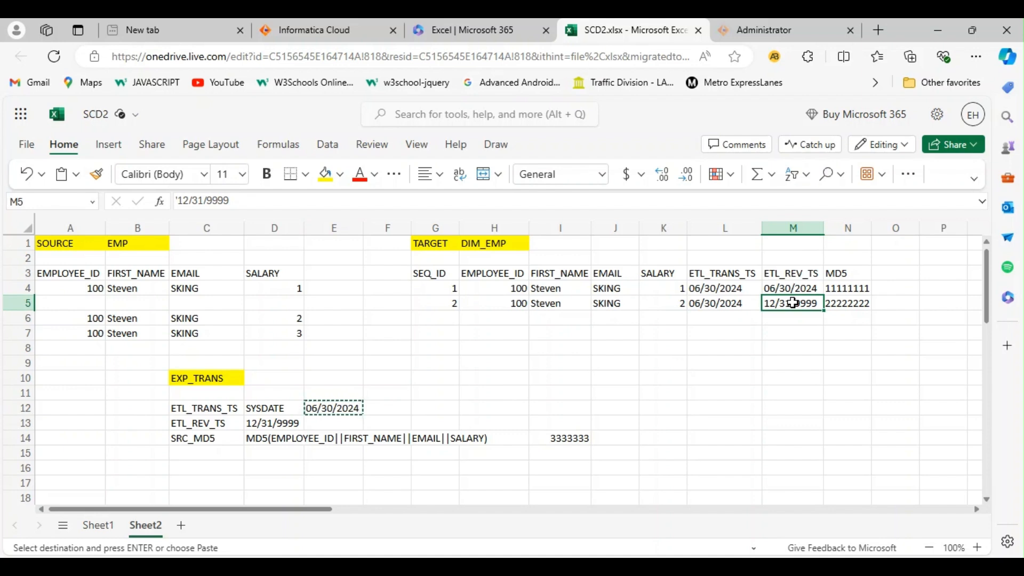
{"action": "key", "text": "ctrl+v"}
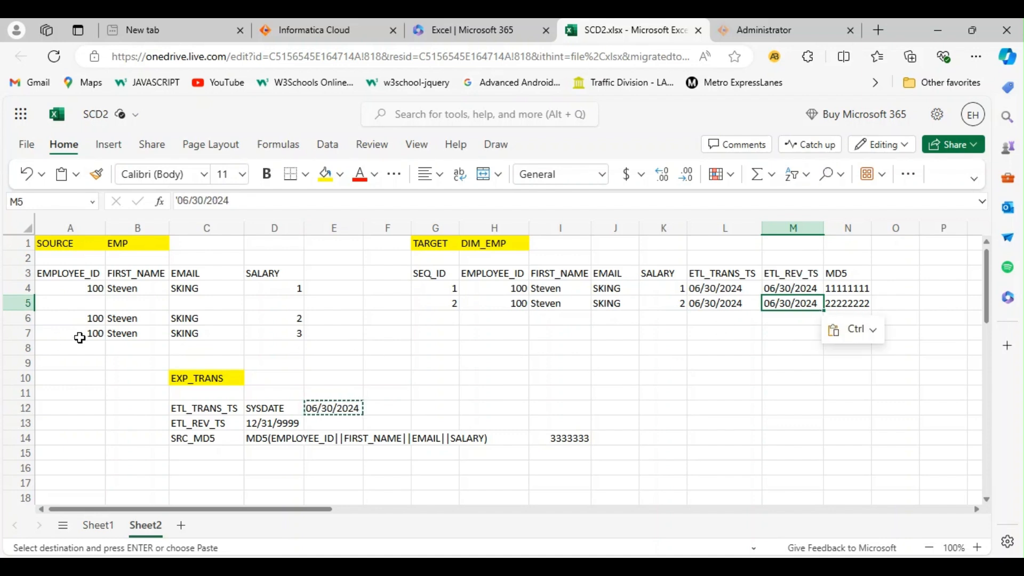
Copy the changed source record A7:D7 into the DIM_EMP target as a new row starting at H6.
{"action": "left_click", "coordinate": [96, 337]}
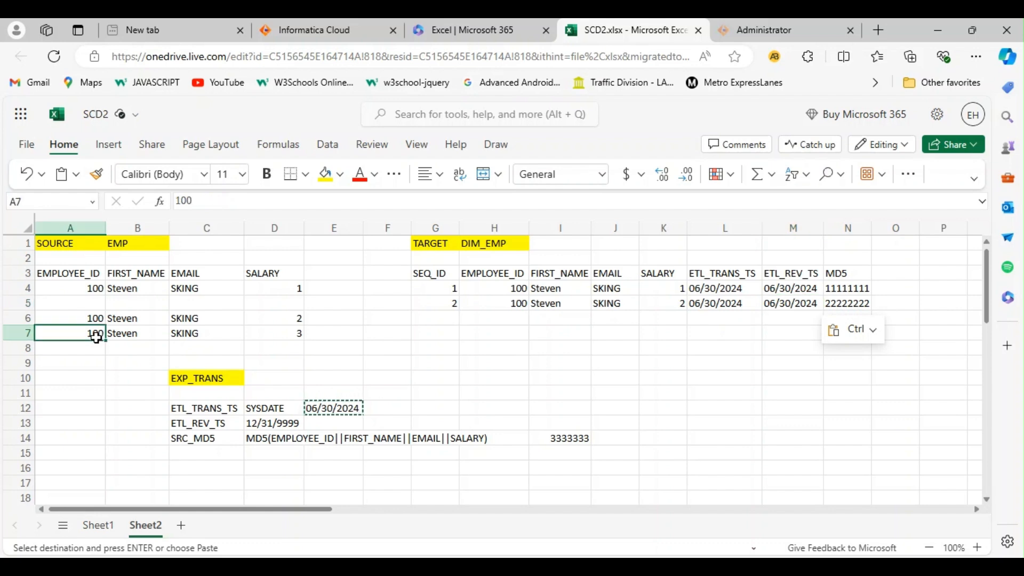
{"action": "key", "text": "shift+Right"}
{"action": "key", "text": "shift+Right"}
{"action": "key", "text": "shift+Right"}
{"action": "key", "text": "ctrl+c"}
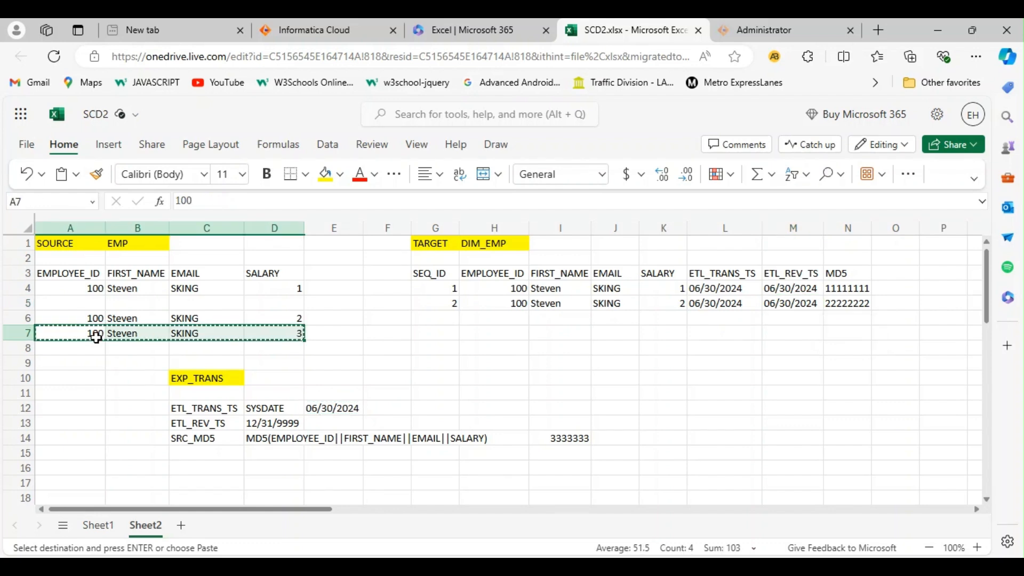
{"action": "left_click", "coordinate": [496, 320]}
{"action": "key", "text": "ctrl+v"}
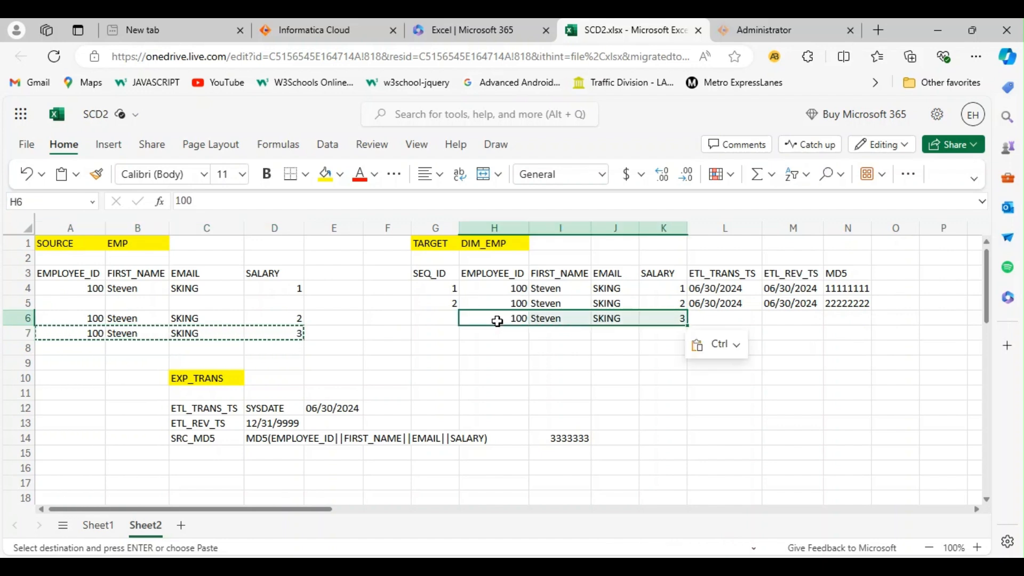
Copy the SYSDATE value 06/30/2024 from E12 into the new target row's ETL_TRANS_TS cell L6.
{"action": "left_click", "coordinate": [714, 320]}
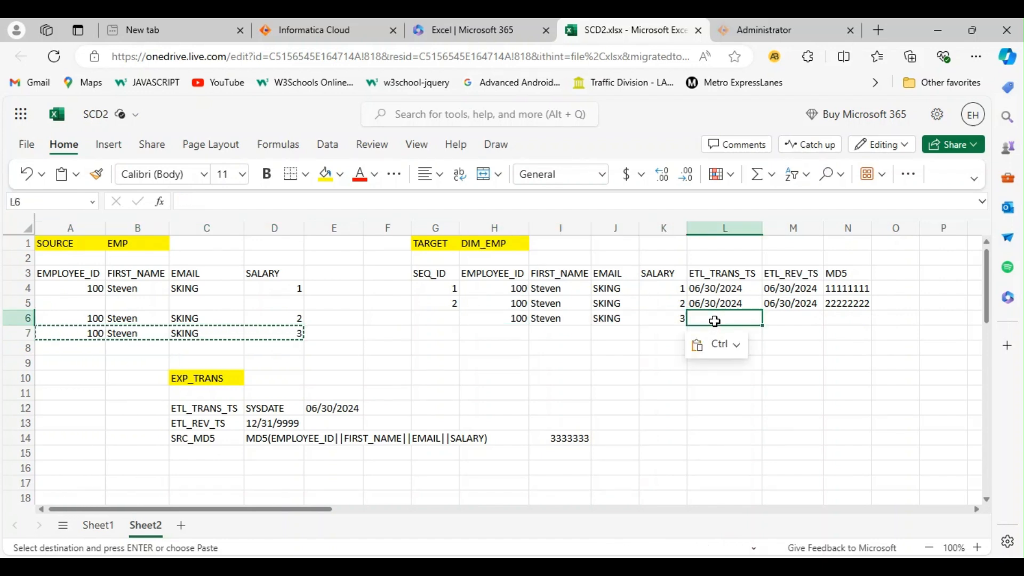
{"action": "left_click", "coordinate": [341, 408]}
{"action": "key", "text": "ctrl+c"}
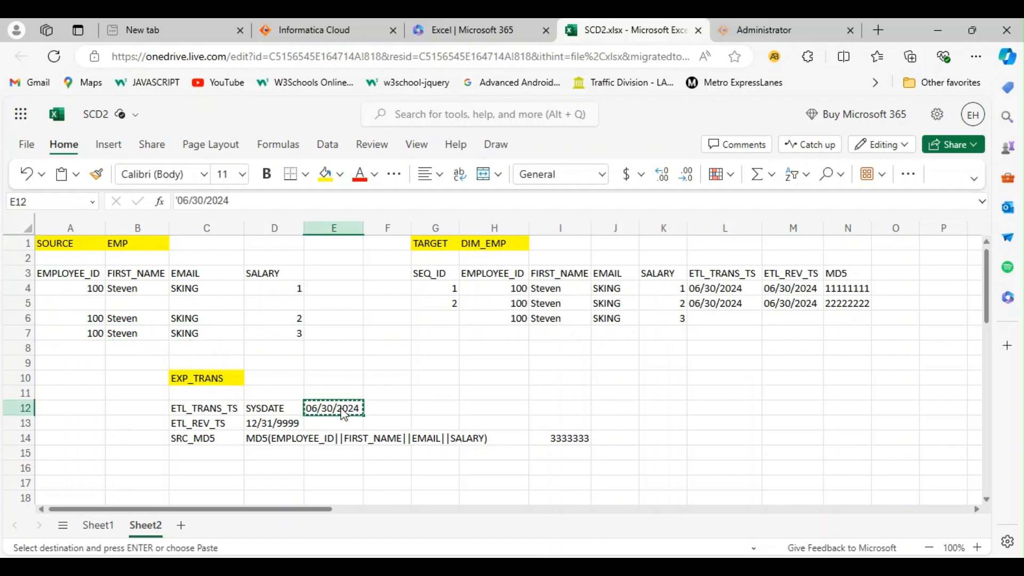
{"action": "left_click", "coordinate": [703, 317]}
{"action": "key", "text": "ctrl+v"}
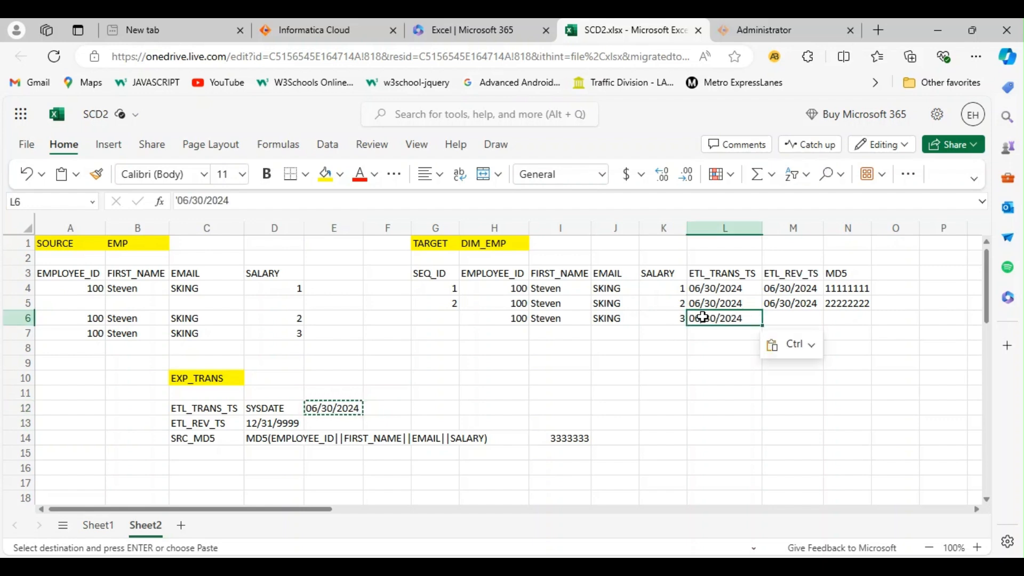
Copy the ETL_REV_TS value 12/31/9999 from D13 into the new target row's cell M6.
{"action": "left_click", "coordinate": [792, 319]}
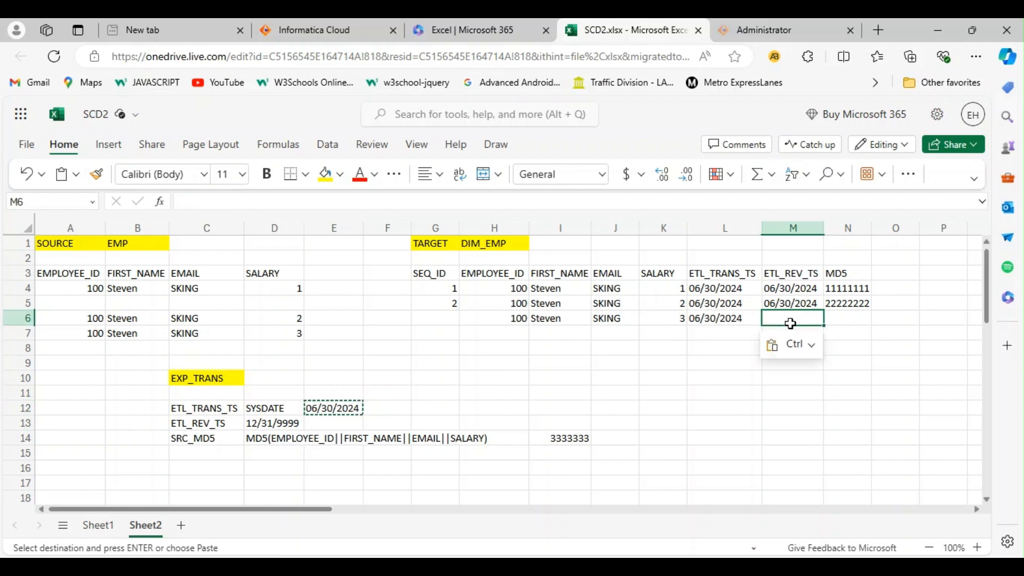
{"action": "left_click", "coordinate": [274, 422]}
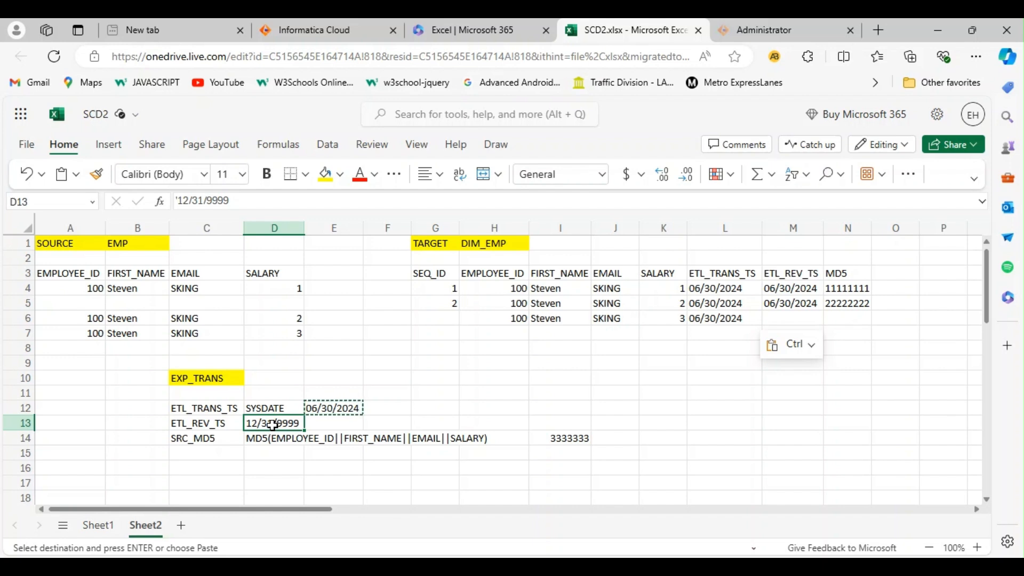
{"action": "key", "text": "ctrl+c"}
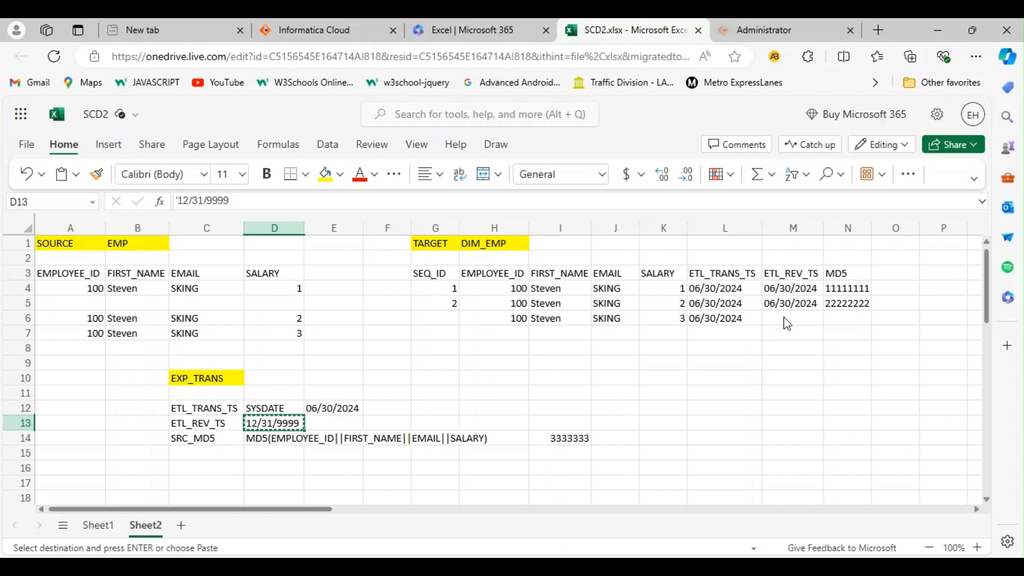
{"action": "left_click", "coordinate": [780, 319]}
{"action": "key", "text": "ctrl+v"}
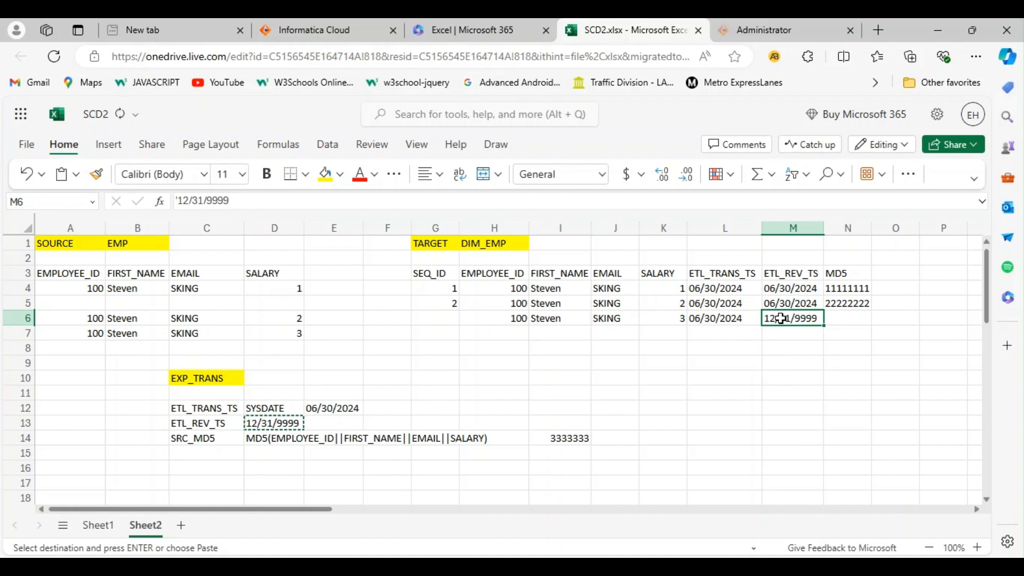
Copy the SRC_MD5 value 3333333 from I14 into the new target row's MD5 cell N6.
{"action": "left_click", "coordinate": [848, 318]}
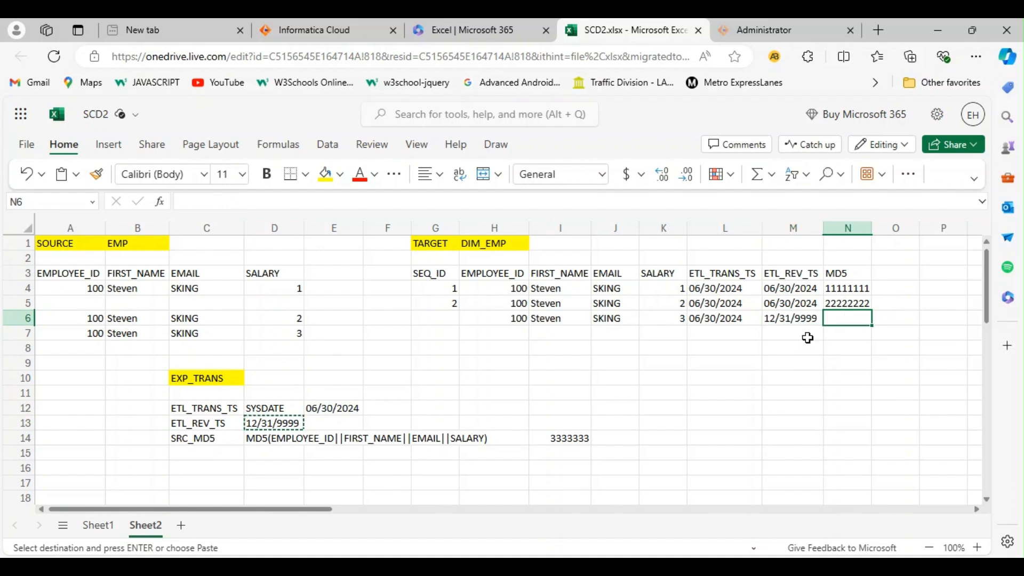
{"action": "left_click", "coordinate": [566, 438]}
{"action": "key", "text": "ctrl+c"}
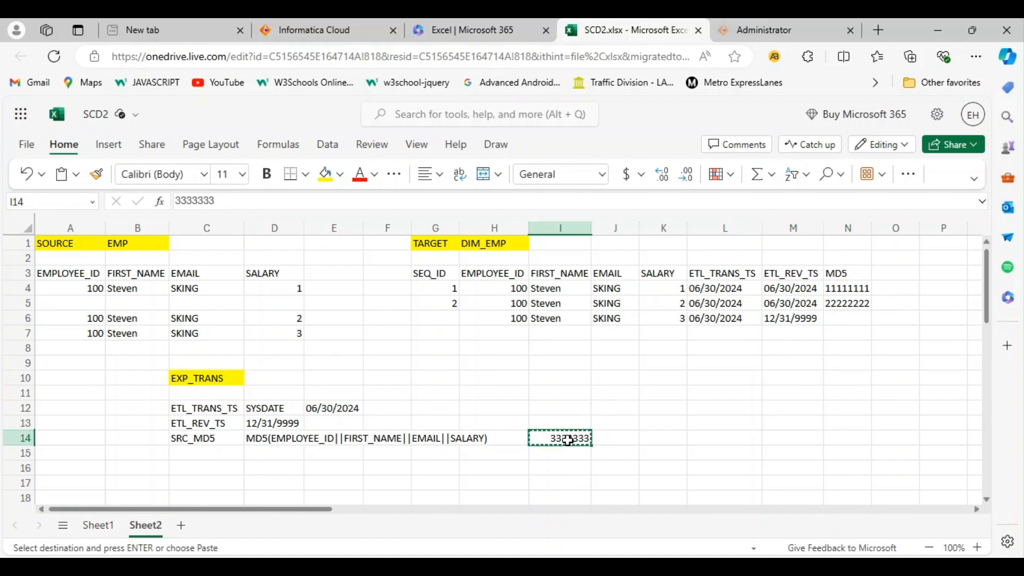
{"action": "left_click", "coordinate": [848, 319]}
{"action": "key", "text": "ctrl+v"}
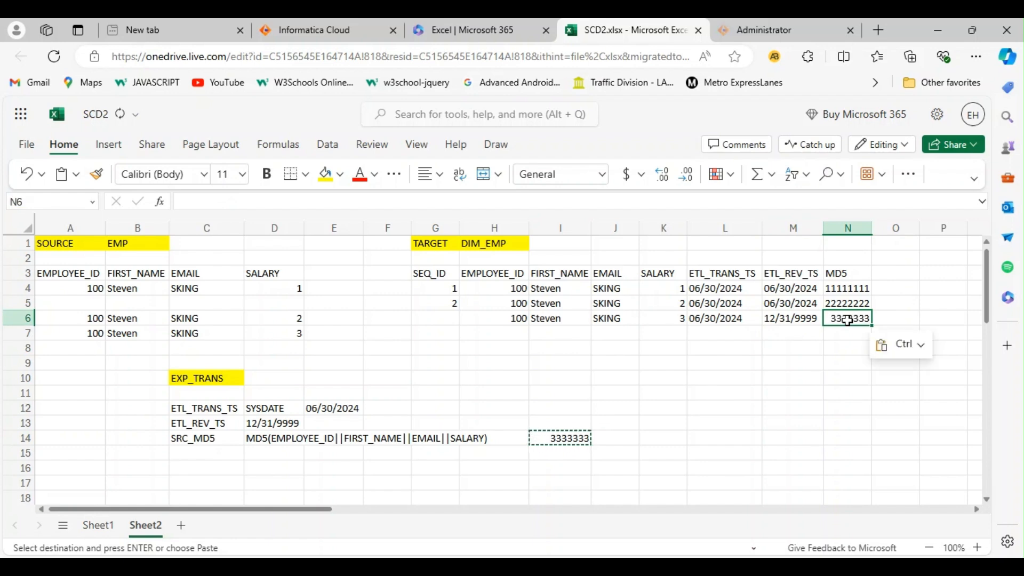
{"action": "left_click", "coordinate": [810, 364]}
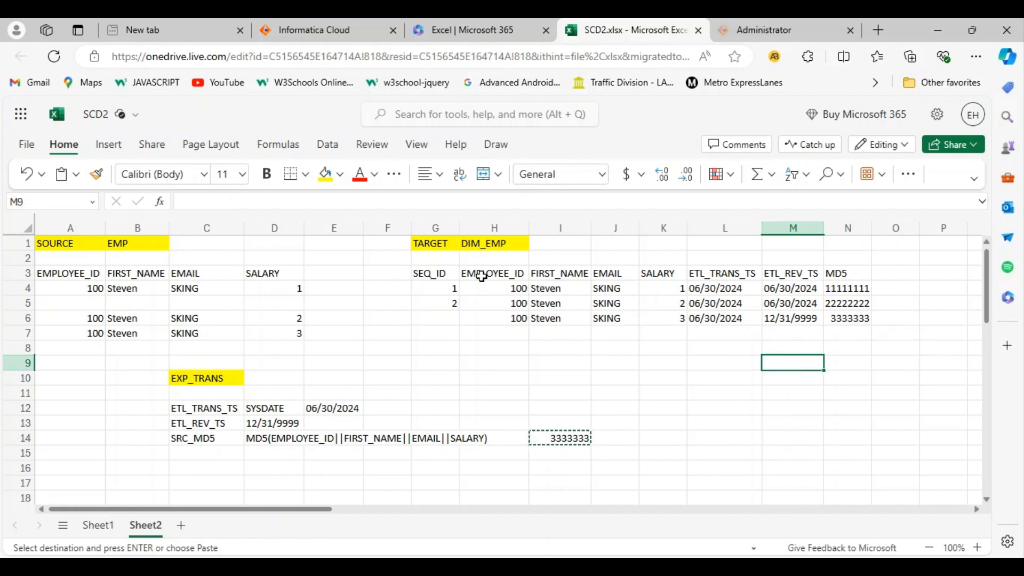
Enter 3 as the SEQ_ID of the new target row in G6.
{"action": "left_click", "coordinate": [453, 320]}
{"action": "type", "text": "3"}
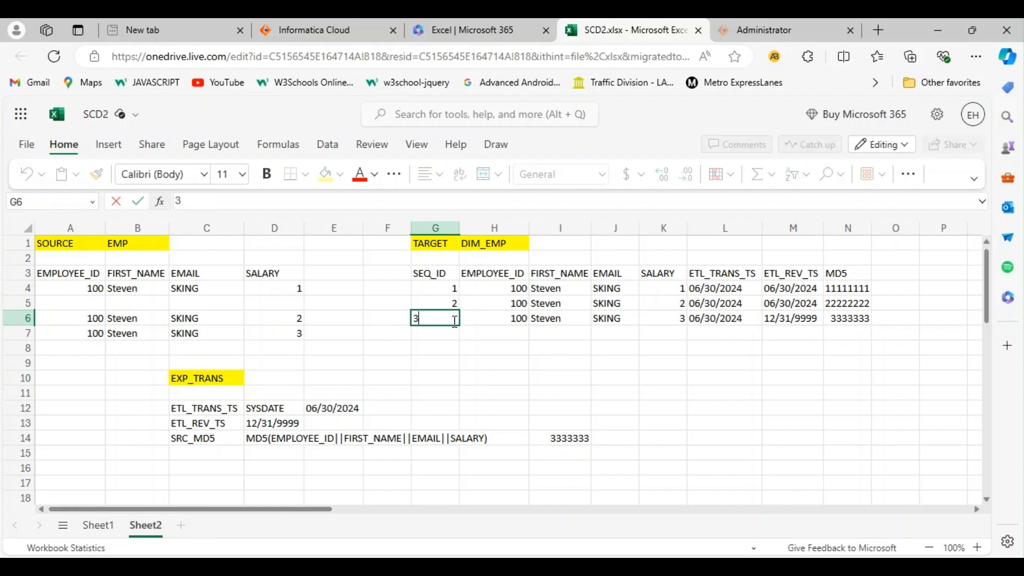
{"action": "left_click", "coordinate": [559, 364]}
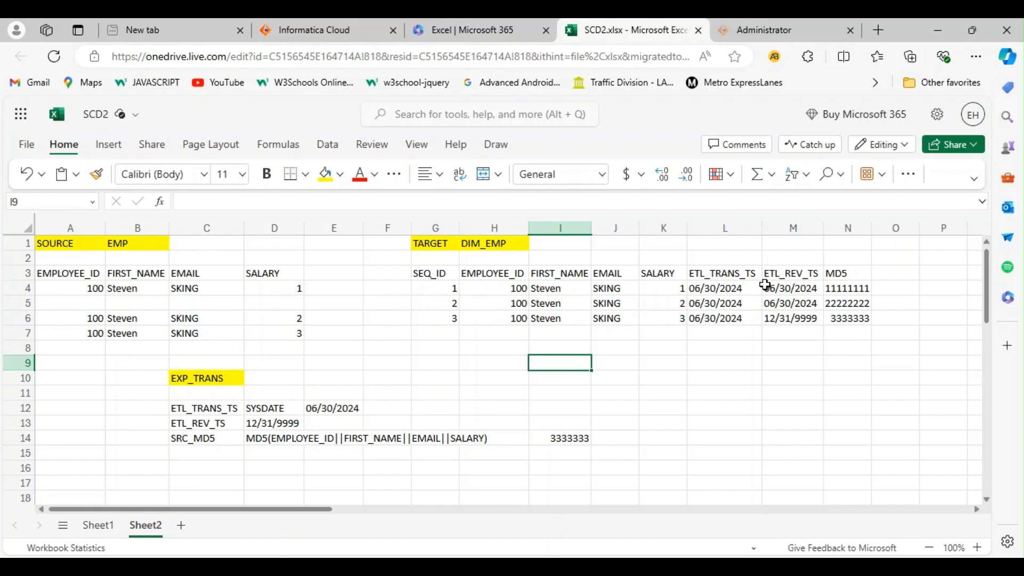
Highlight the two expired DIM_EMP target rows G4:N5 with the standard light green fill.
{"action": "left_click_drag", "start_coordinate": [782, 291], "coordinate": [782, 304]}
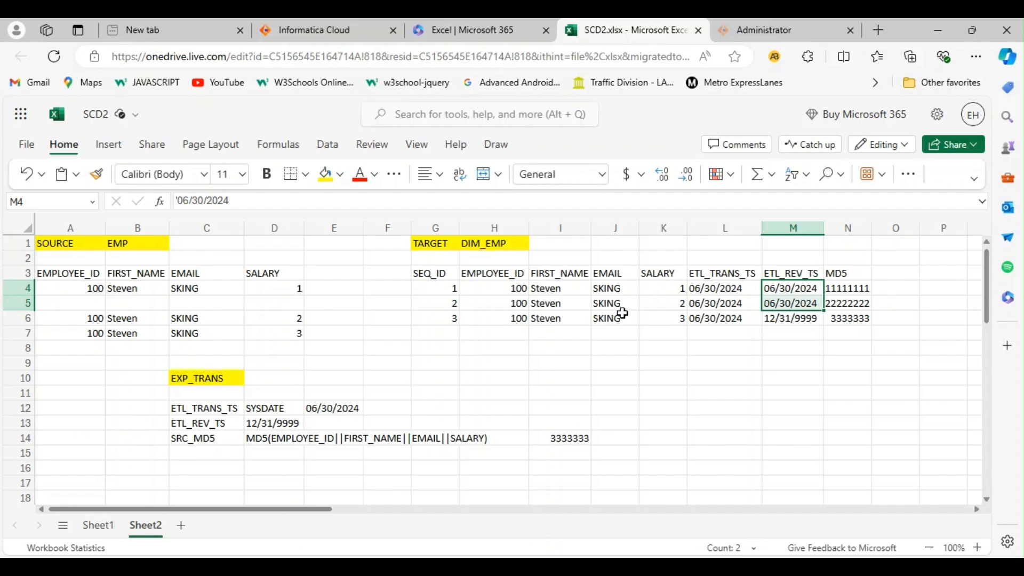
{"action": "left_click_drag", "start_coordinate": [457, 288], "coordinate": [847, 308]}
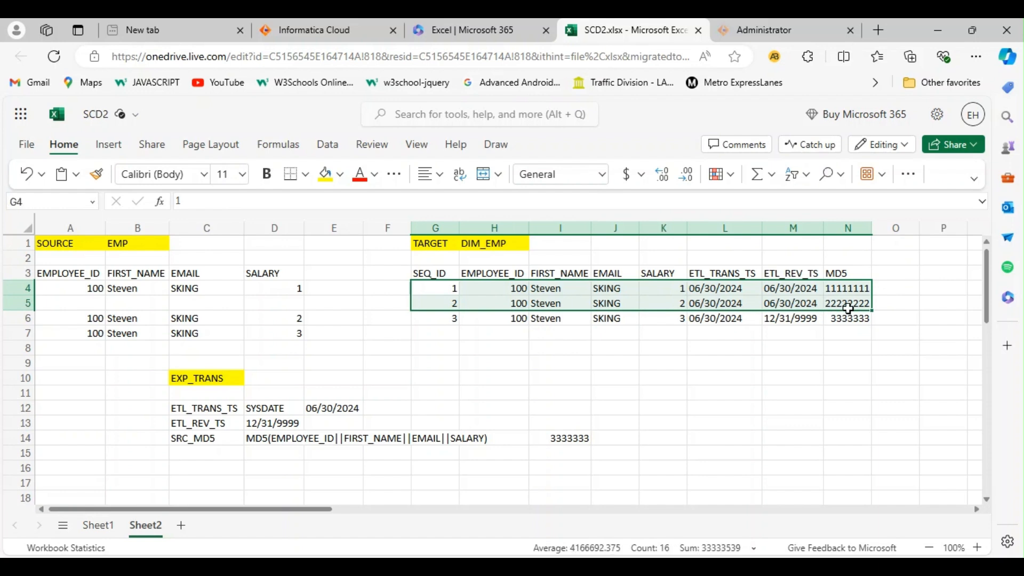
{"action": "left_click", "coordinate": [341, 176]}
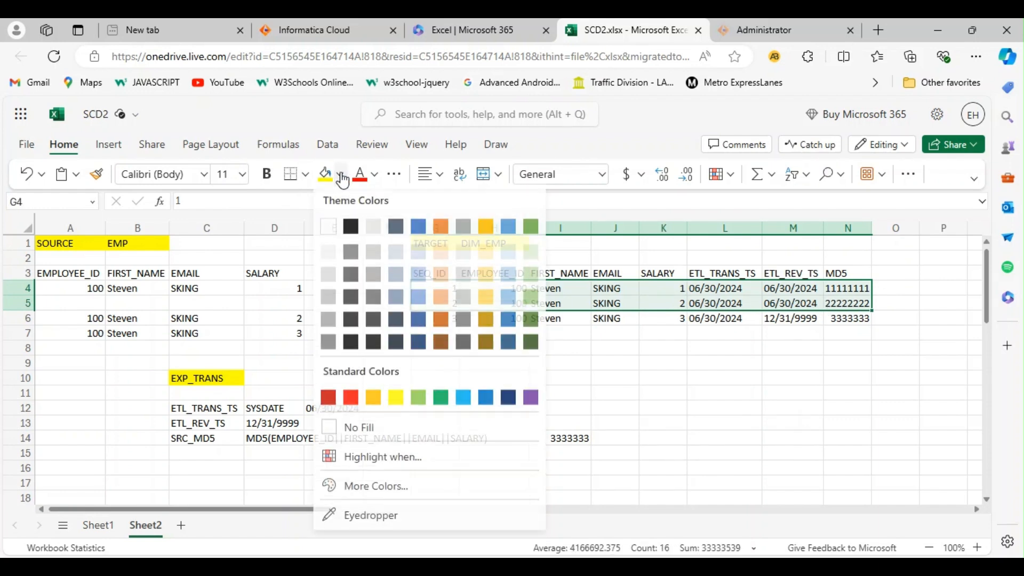
{"action": "left_click", "coordinate": [418, 399]}
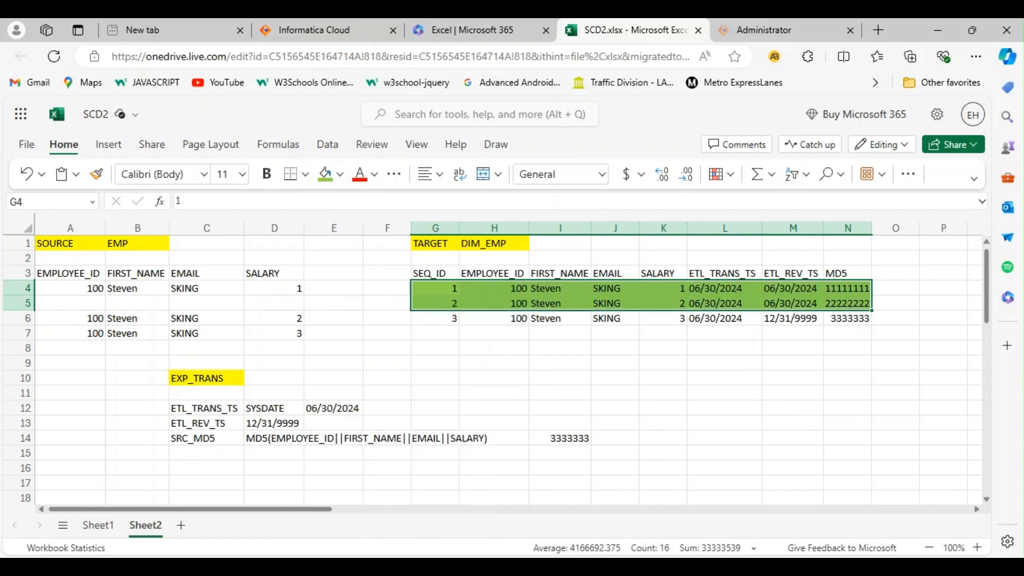
{"action": "left_click", "coordinate": [778, 391]}
{"action": "left_click_drag", "start_coordinate": [440, 320], "coordinate": [863, 320]}
{"action": "left_click", "coordinate": [794, 319]}
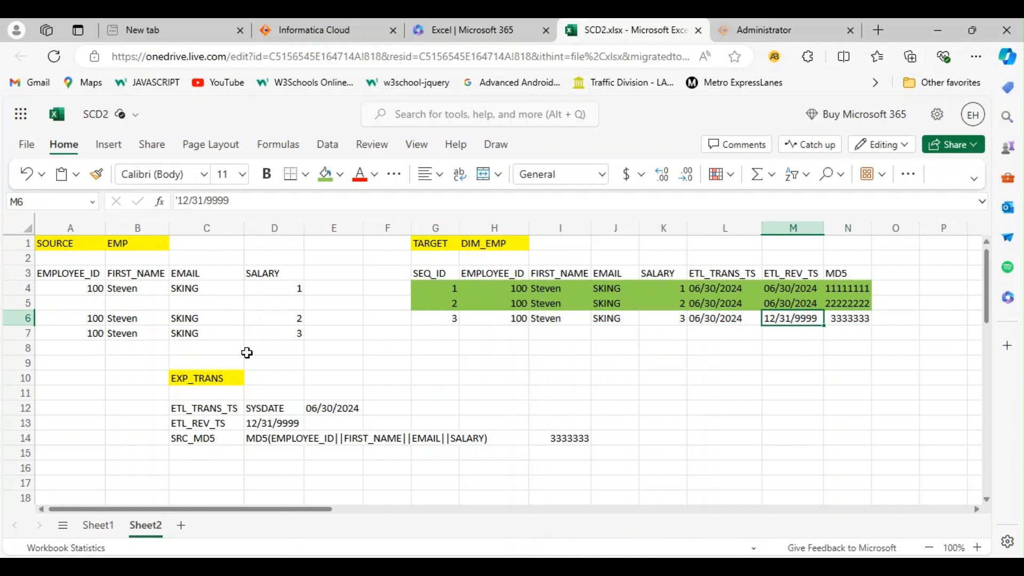
Fill source row 8 with EMPLOYEE_ID 200, the new employee's name and email, and SALARY 5, and set SRC_MD5 in I14 to 5555555.
{"action": "left_click", "coordinate": [90, 350]}
{"action": "left_click", "coordinate": [93, 335]}
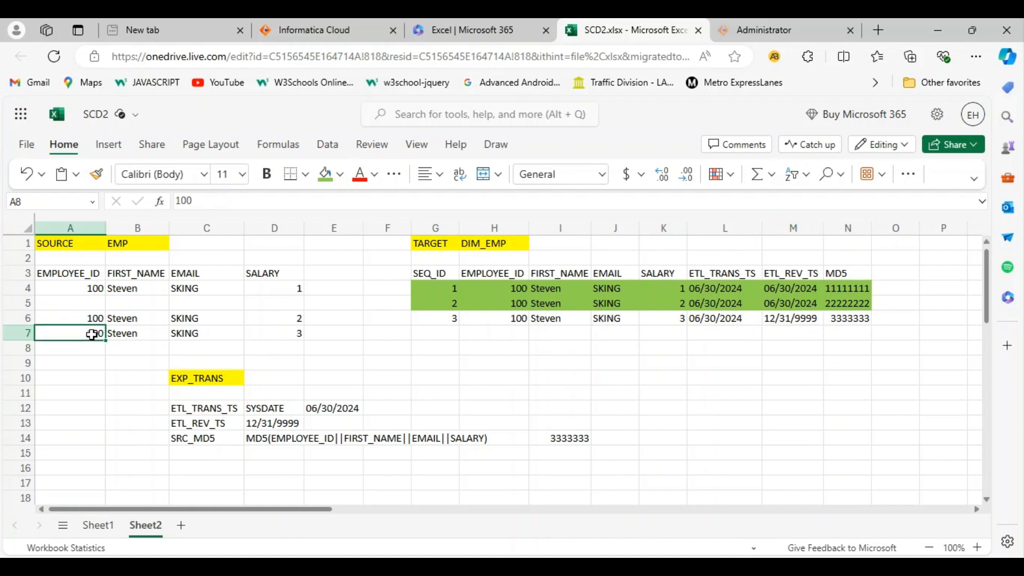
{"action": "key", "text": "shift+Right"}
{"action": "key", "text": "shift+Right"}
{"action": "key", "text": "shift+Right"}
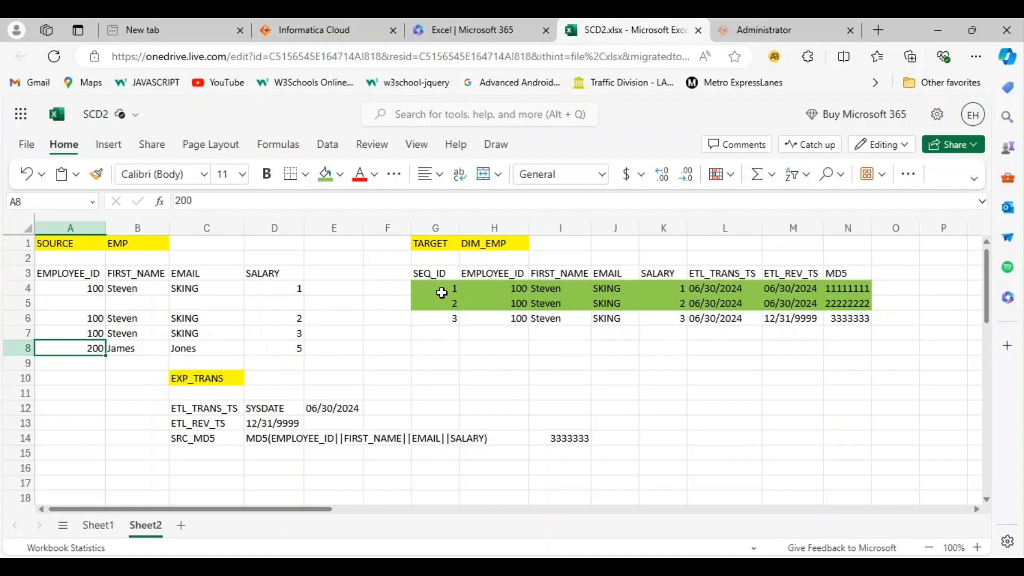
{"action": "left_click_drag", "start_coordinate": [442, 291], "coordinate": [521, 313]}
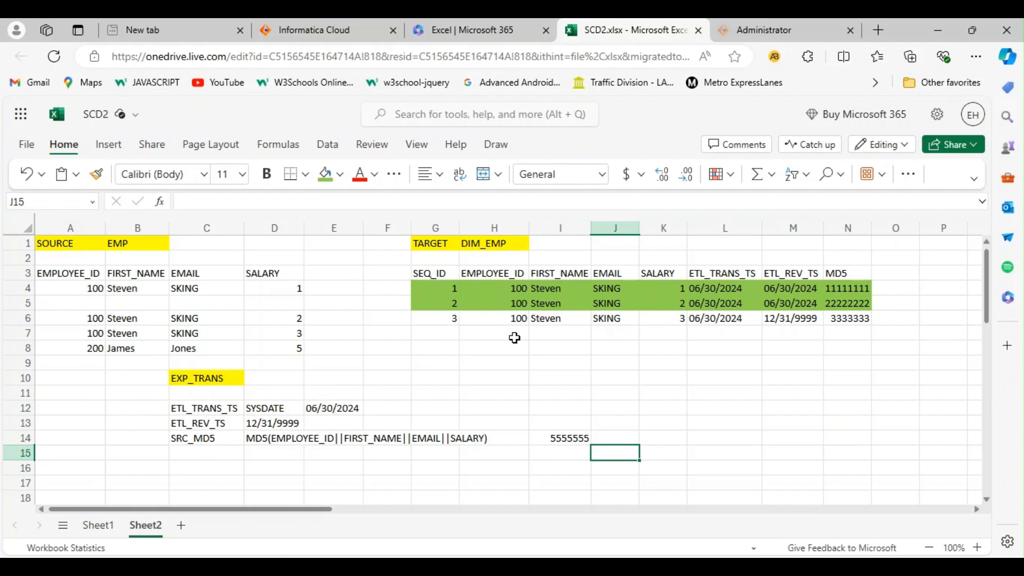
Copy the new employee's source record A8:D8 into the DIM_EMP target row starting at H7.
{"action": "left_click", "coordinate": [515, 338]}
{"action": "left_click", "coordinate": [92, 350]}
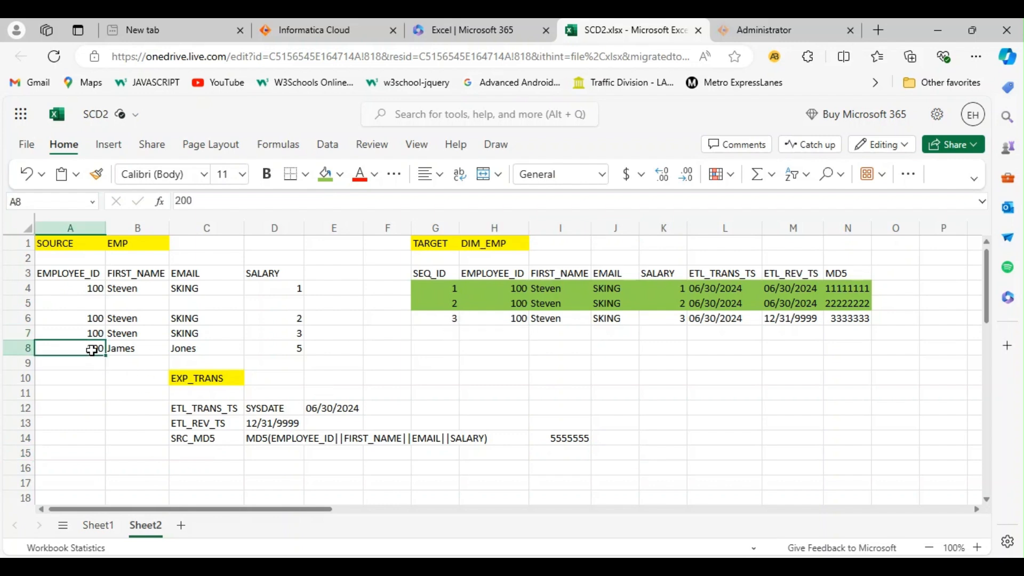
{"action": "key", "text": "shift+Right"}
{"action": "key", "text": "shift+Right"}
{"action": "key", "text": "shift+Right"}
{"action": "key", "text": "shift+Right"}
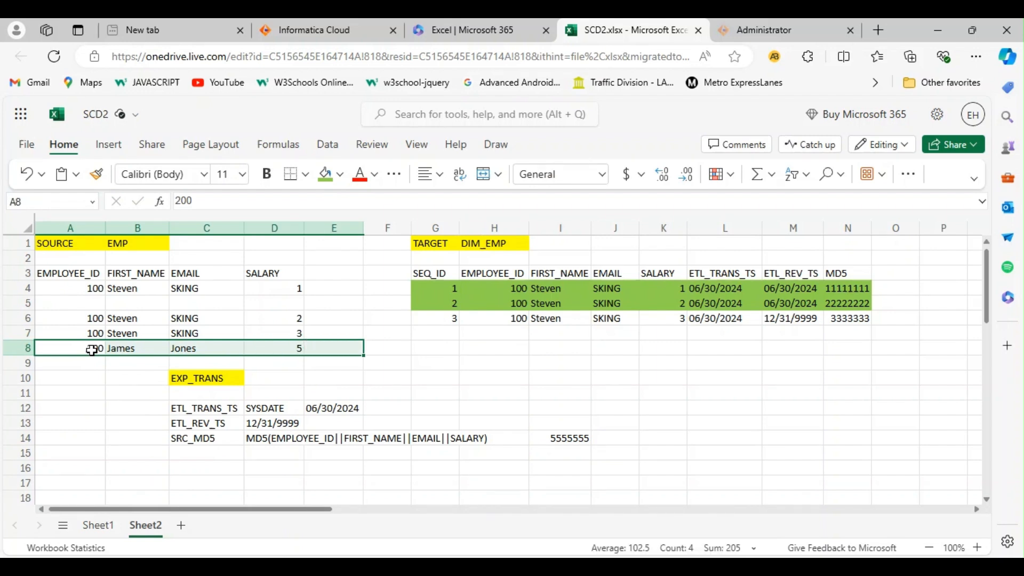
{"action": "key", "text": "shift+Left"}
{"action": "key", "text": "ctrl+c"}
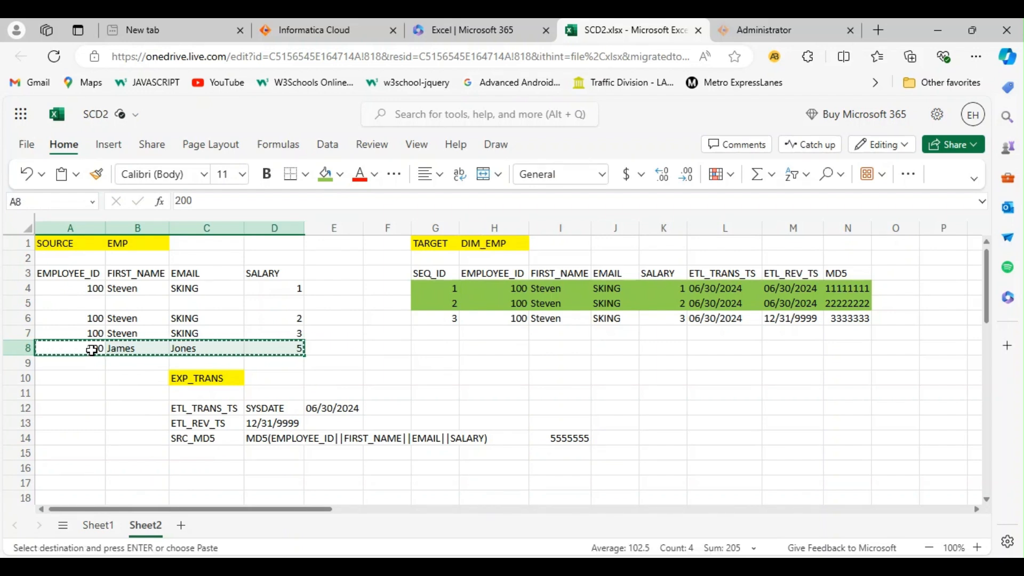
{"action": "left_click", "coordinate": [505, 333]}
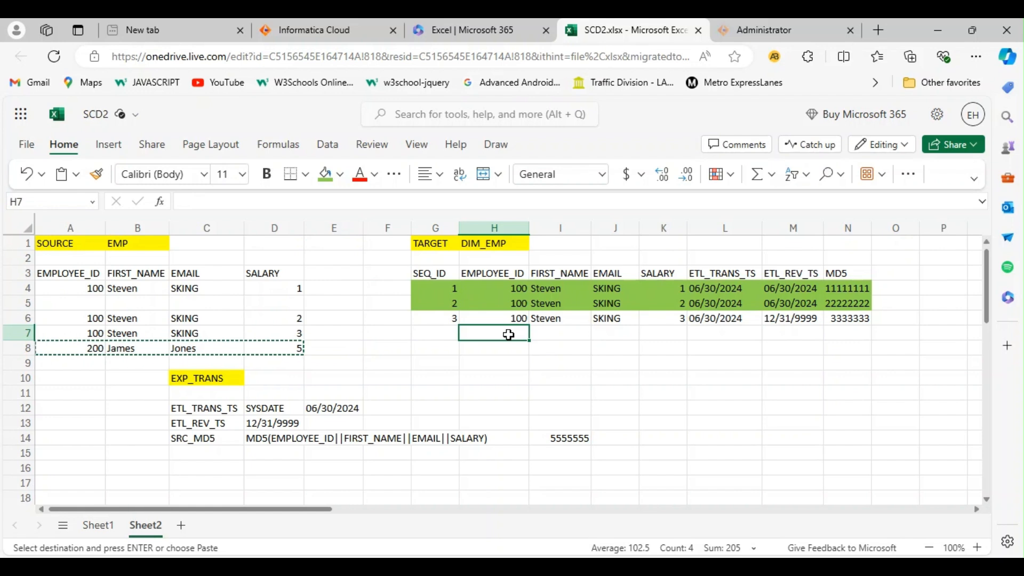
{"action": "key", "text": "ctrl+v"}
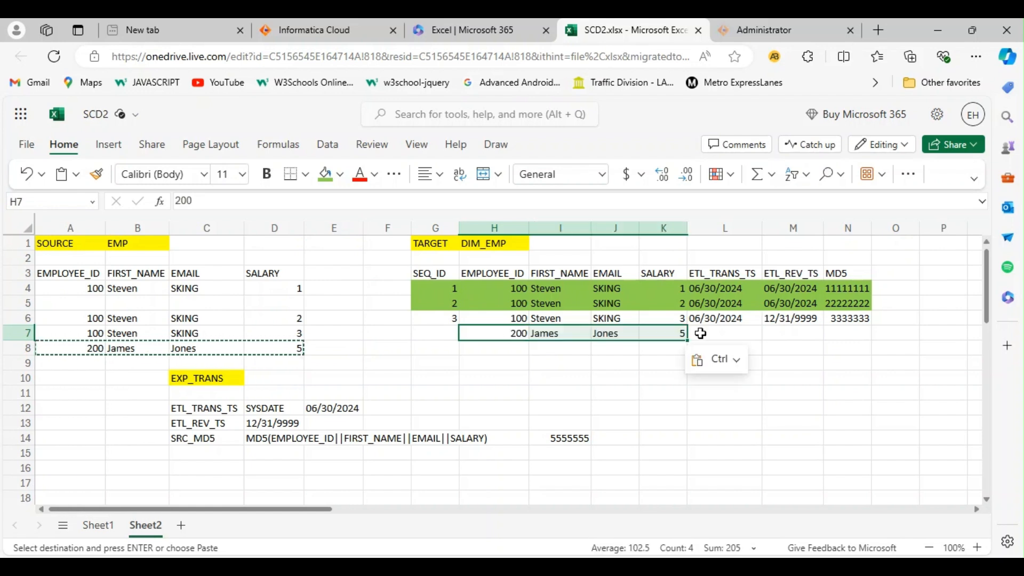
Copy the ETL_TRANS_TS date 06/30/2024 from E12 into cell L7 of the new target row.
{"action": "left_click", "coordinate": [710, 334]}
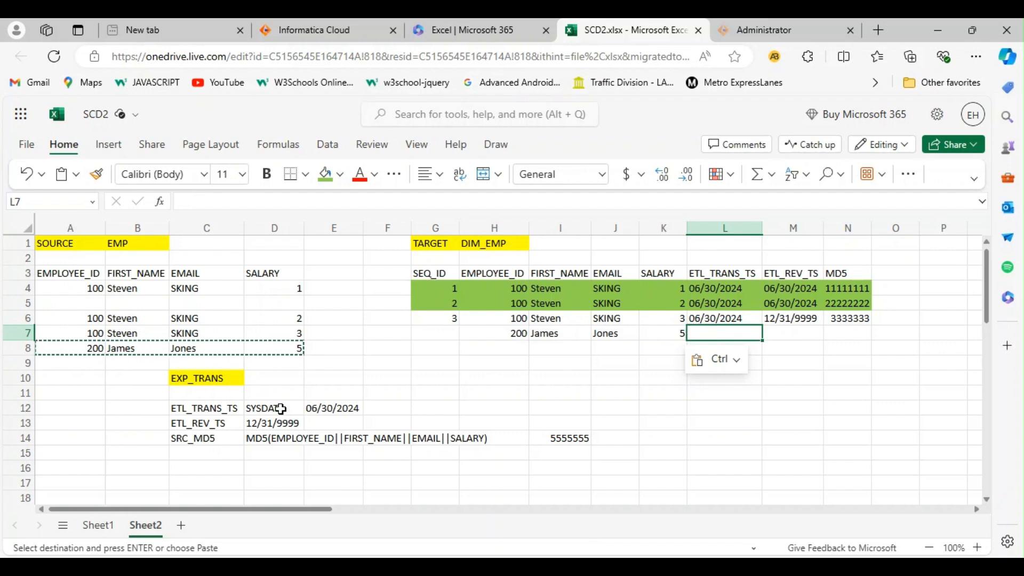
{"action": "left_click", "coordinate": [332, 408]}
{"action": "key", "text": "ctrl+c"}
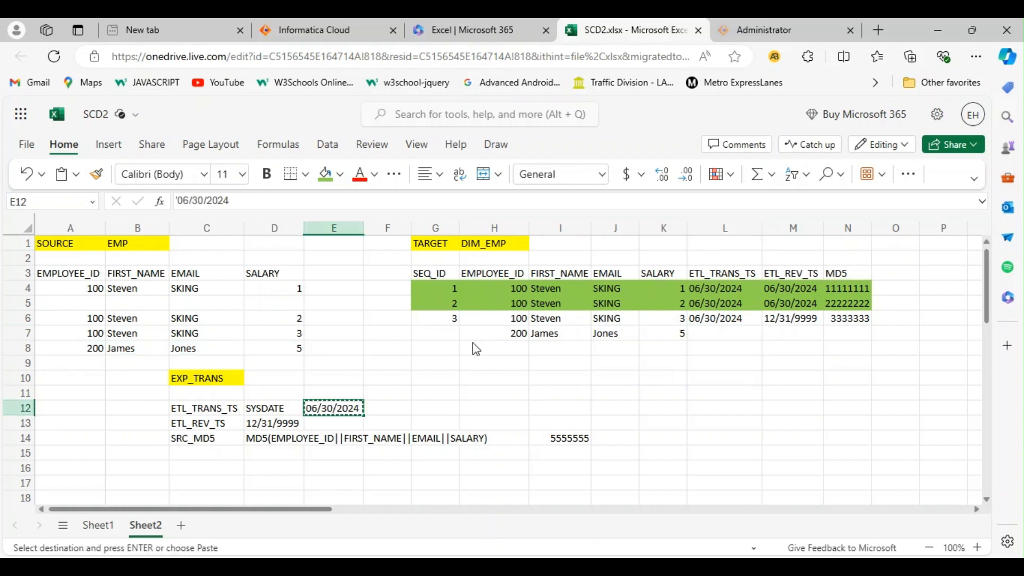
{"action": "left_click", "coordinate": [705, 332]}
{"action": "key", "text": "ctrl+v"}
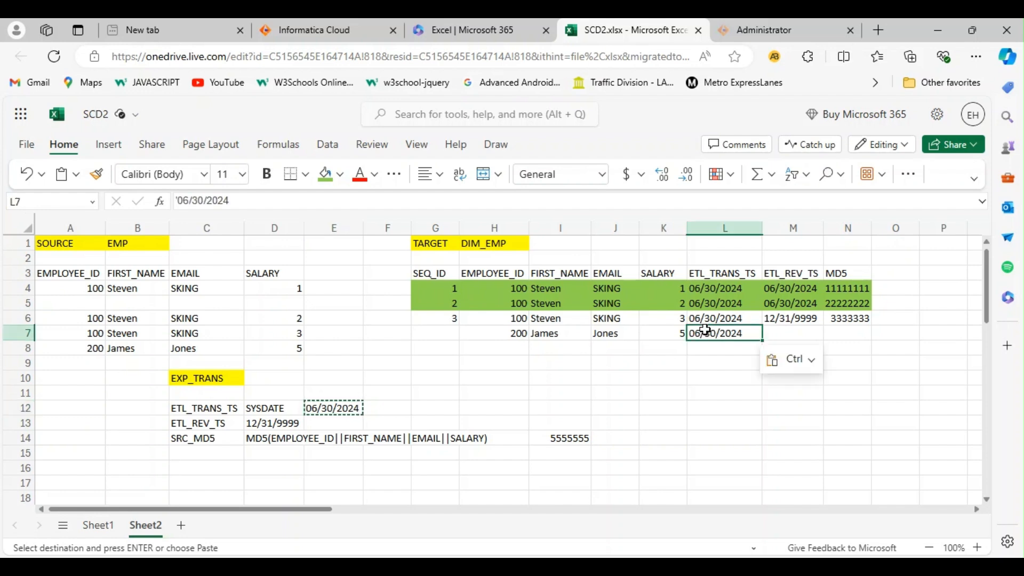
Copy the ETL_REV_TS value 12/31/9999 from D13 into cell M7 of the new target row.
{"action": "left_click", "coordinate": [275, 430]}
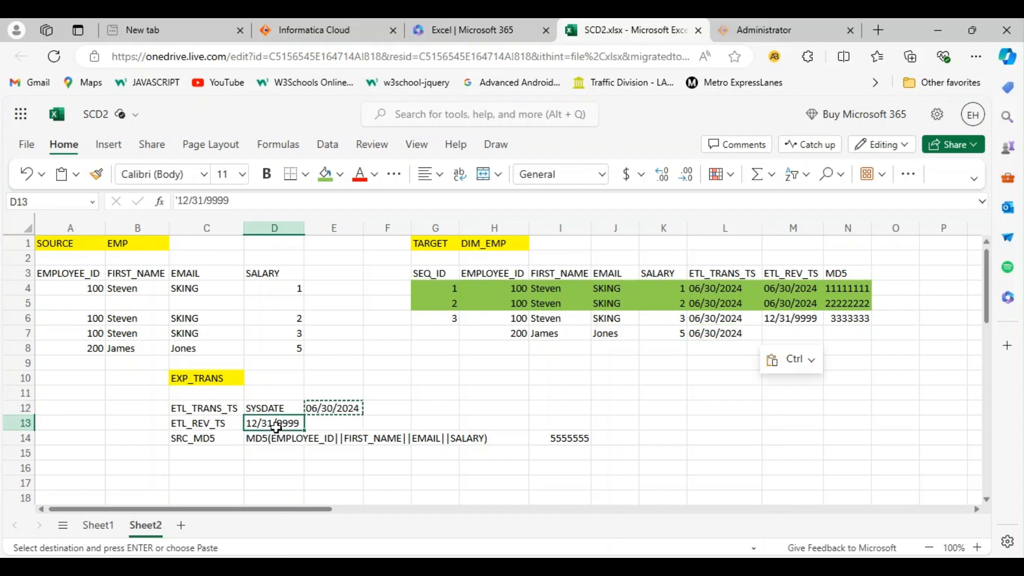
{"action": "key", "text": "ctrl+c"}
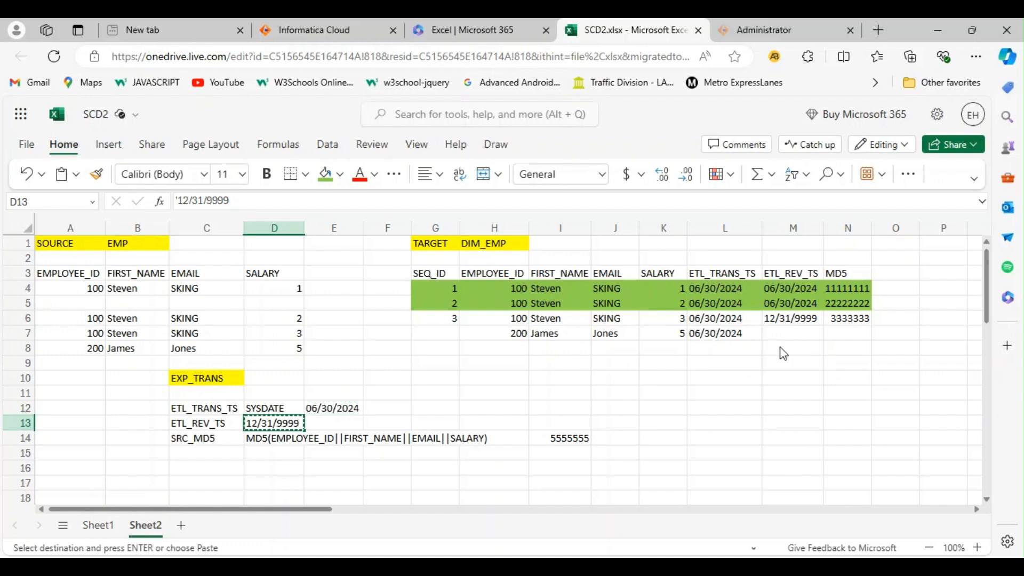
{"action": "left_click", "coordinate": [776, 333]}
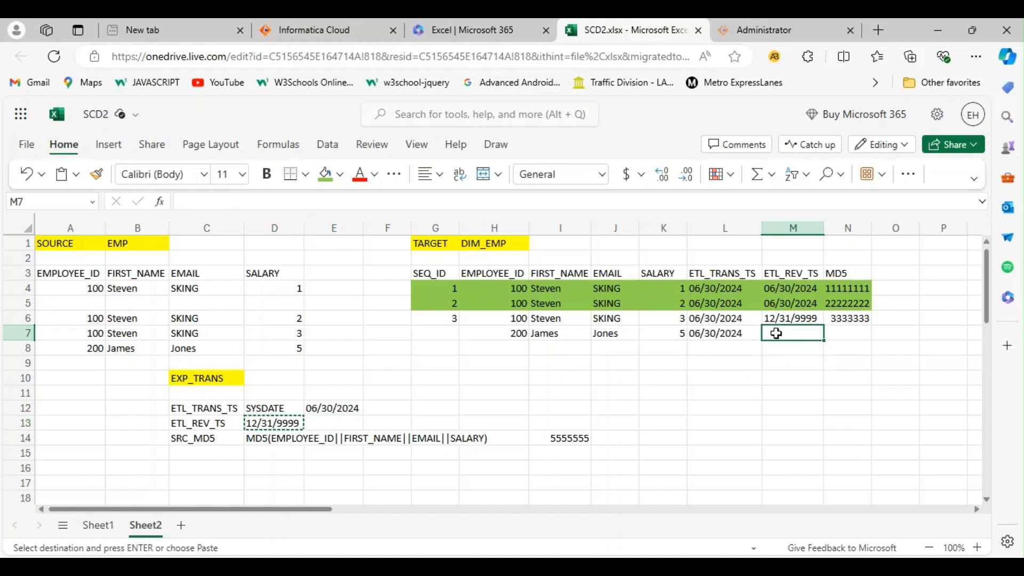
{"action": "key", "text": "ctrl+v"}
Copy the SRC_MD5 value 5555555 from I14 into the new target row's MD5 cell N7.
{"action": "left_click", "coordinate": [853, 334]}
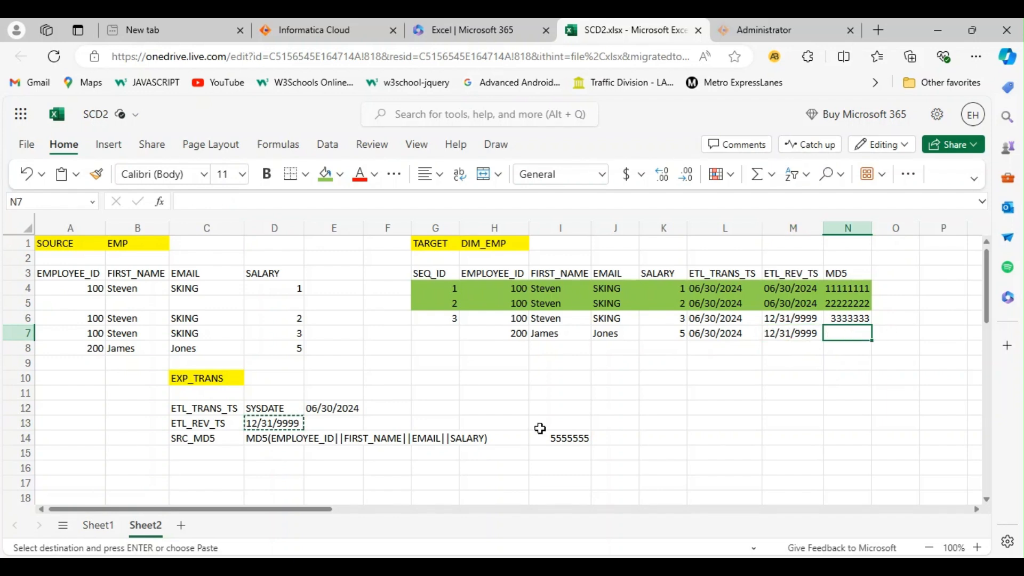
{"action": "left_click", "coordinate": [550, 441]}
{"action": "key", "text": "ctrl+c"}
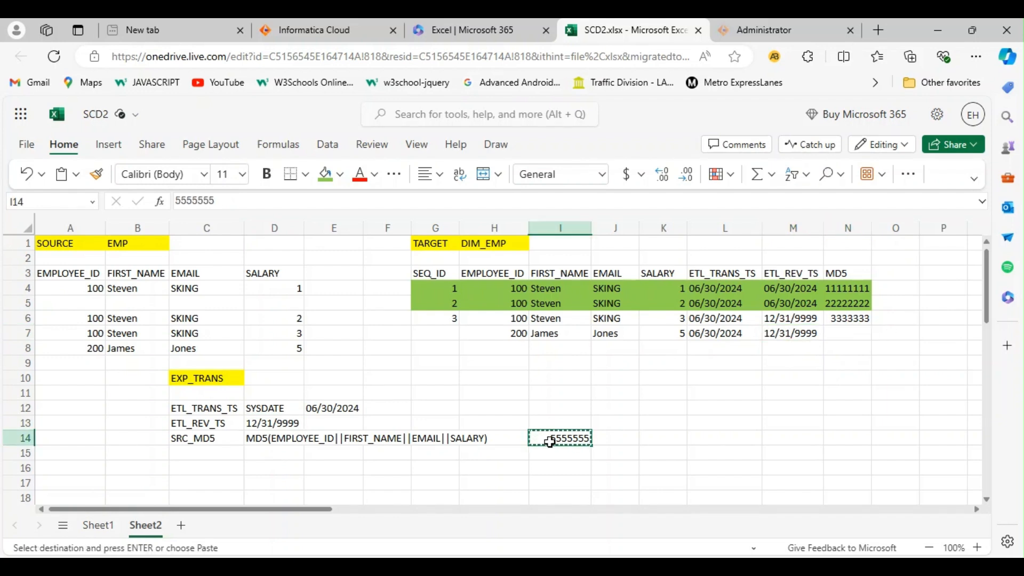
{"action": "left_click", "coordinate": [837, 331]}
{"action": "key", "text": "ctrl+v"}
{"action": "left_click", "coordinate": [772, 407]}
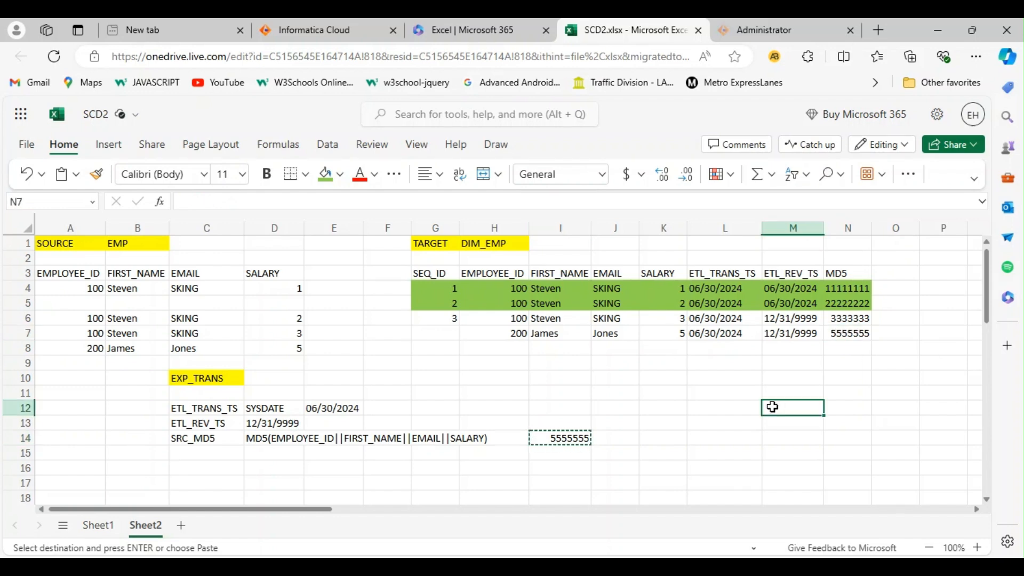
Enter 4 as the SEQ_ID of the new target row in G7.
{"action": "left_click", "coordinate": [442, 335]}
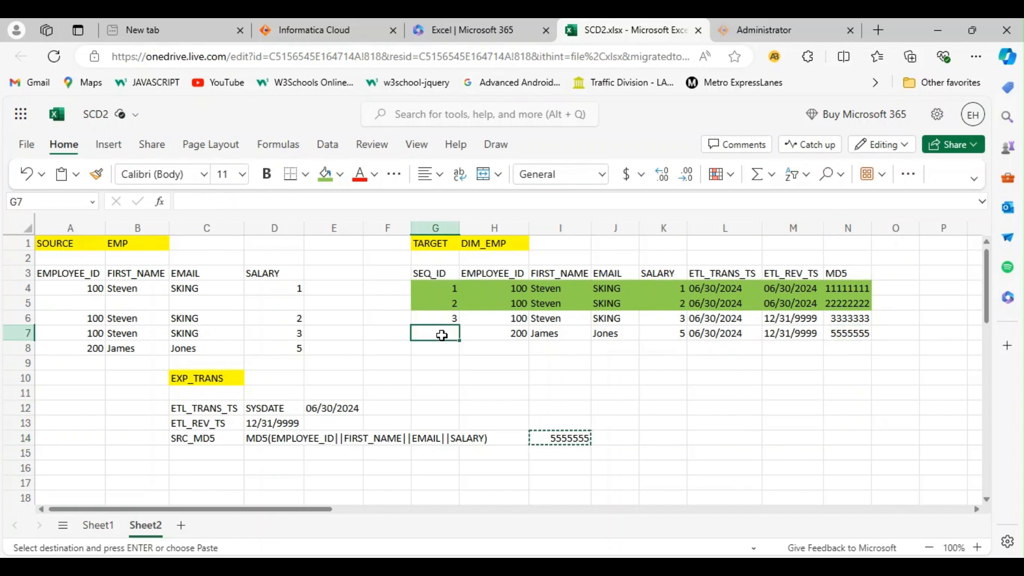
{"action": "type", "text": "4"}
{"action": "left_click", "coordinate": [516, 379]}
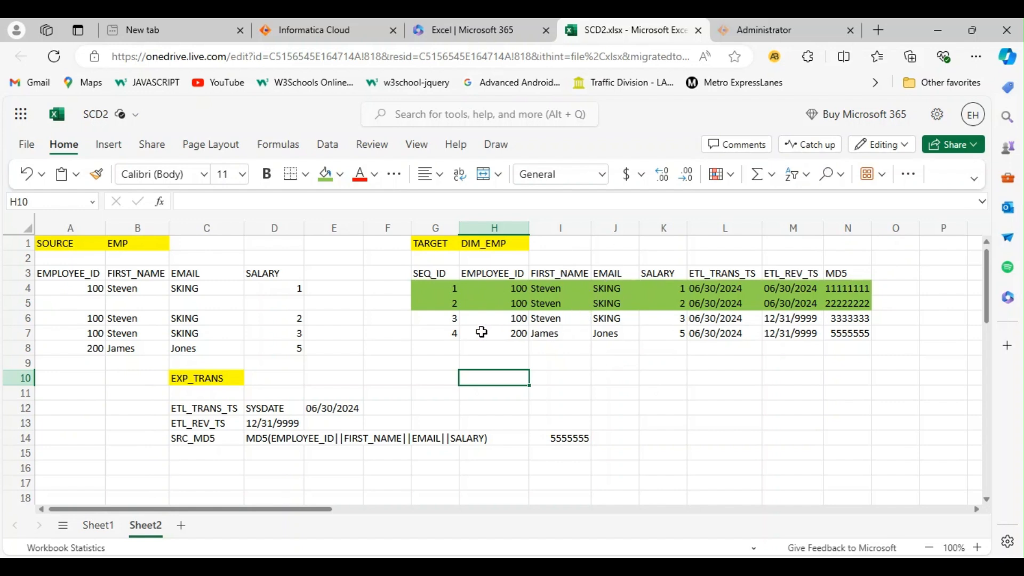
{"action": "left_click_drag", "start_coordinate": [439, 318], "coordinate": [844, 330]}
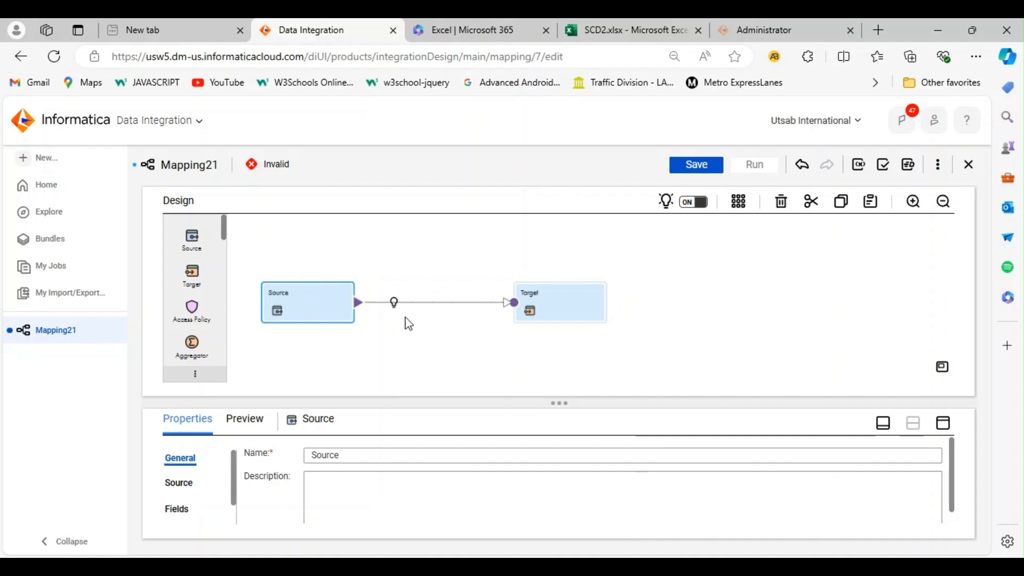
In Informatica Data Integration, configure Mapping21's Source with the acquire (Oracle) connection and the EMP table as its single object.
{"action": "left_click", "coordinate": [943, 423]}
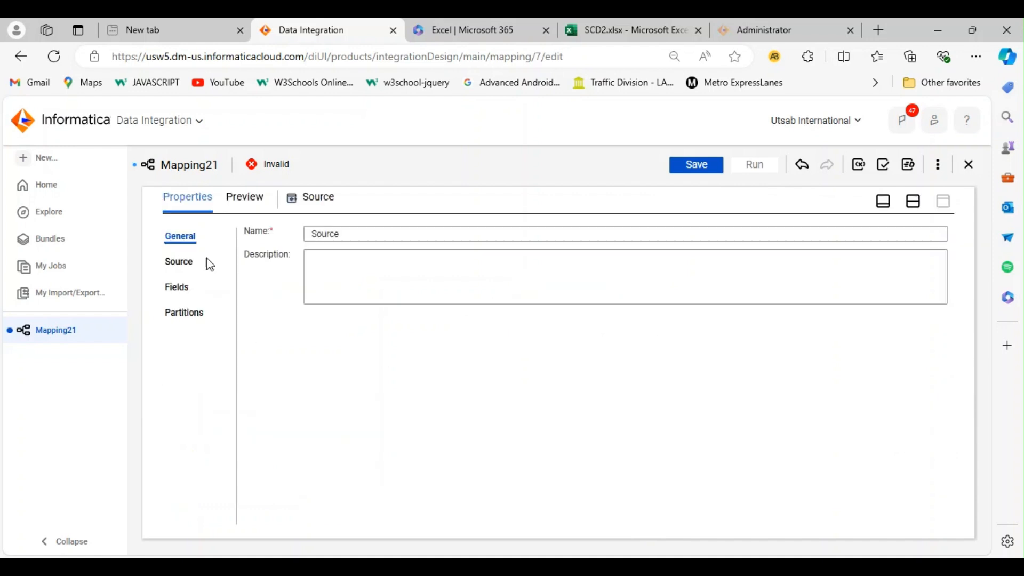
{"action": "left_click", "coordinate": [191, 266]}
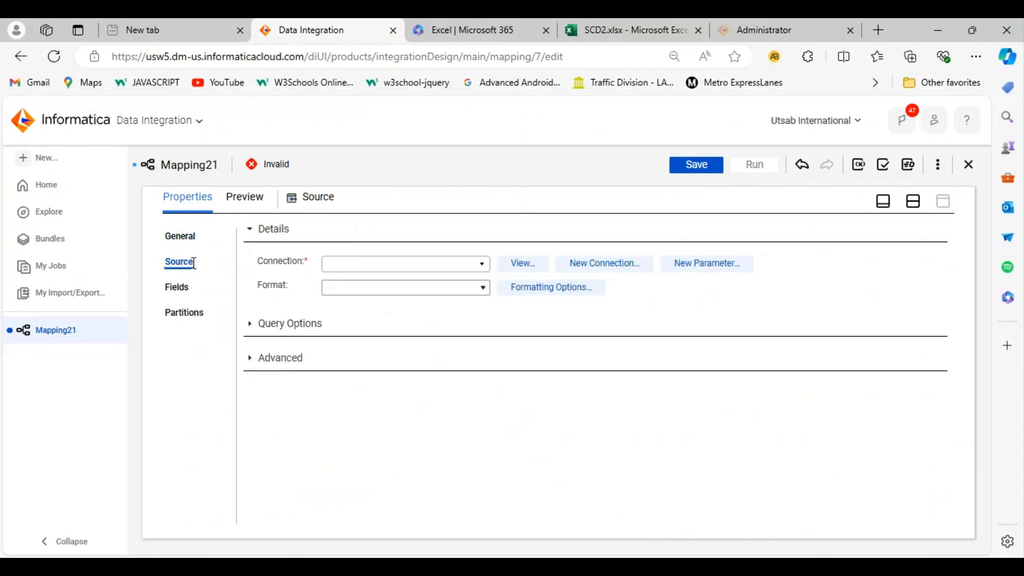
{"action": "left_click", "coordinate": [488, 275]}
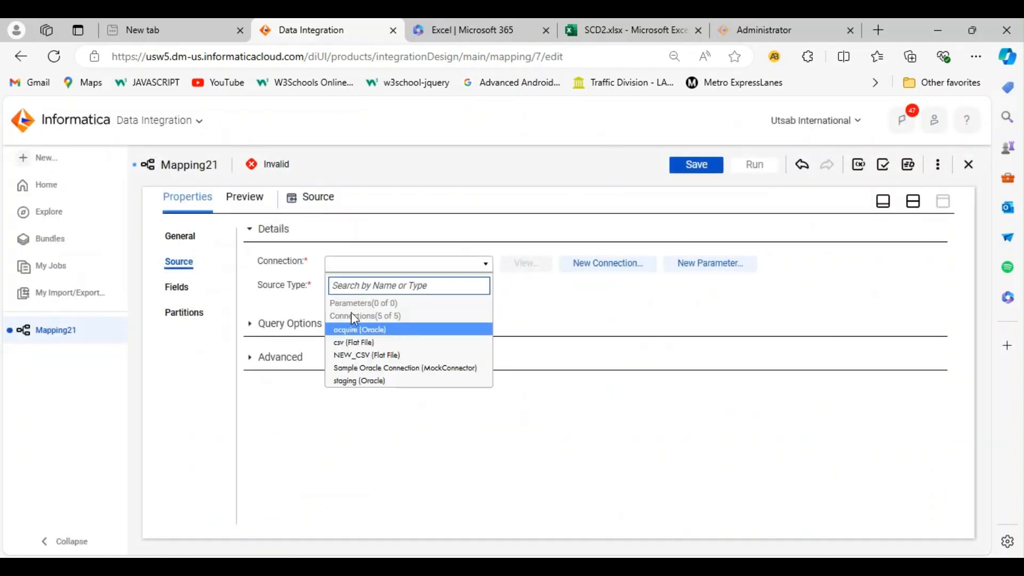
{"action": "left_click", "coordinate": [334, 330]}
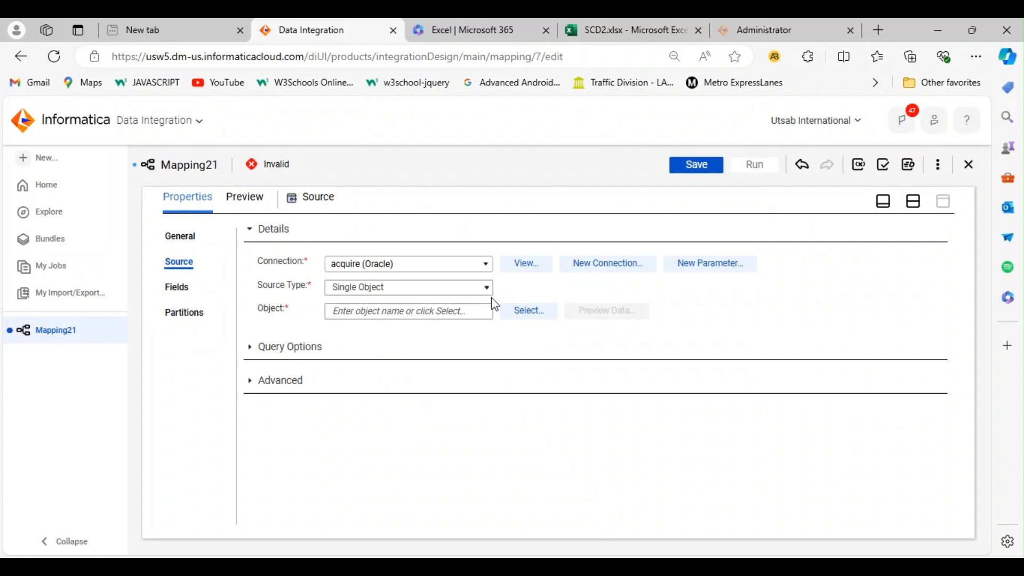
{"action": "left_click", "coordinate": [507, 315]}
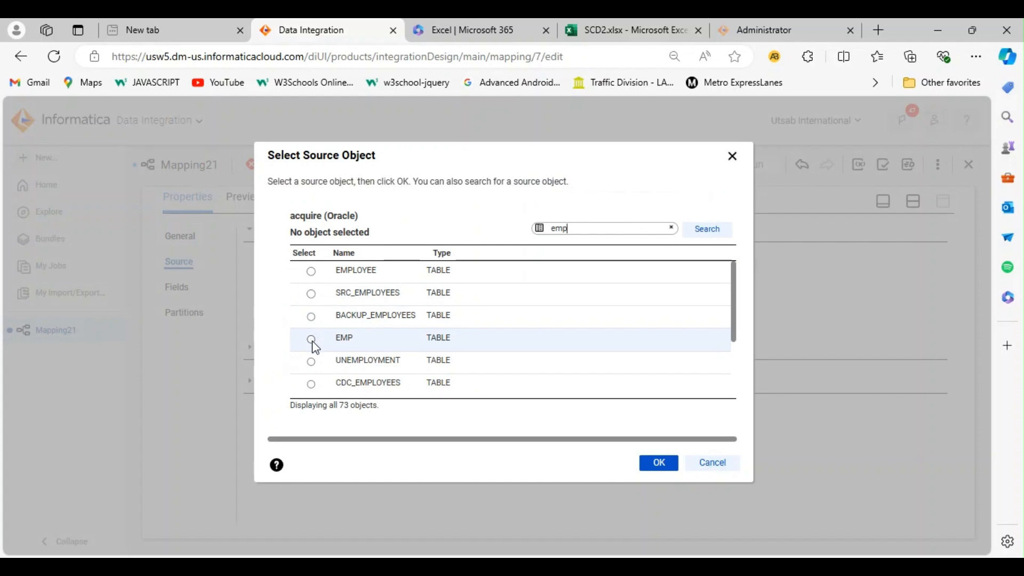
{"action": "left_click", "coordinate": [312, 340]}
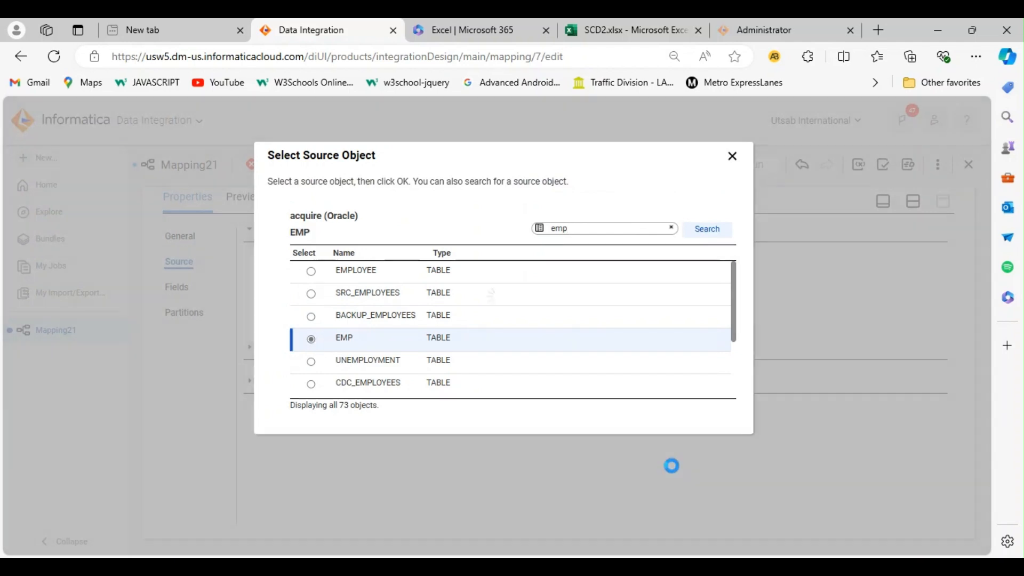
{"action": "left_click", "coordinate": [671, 466]}
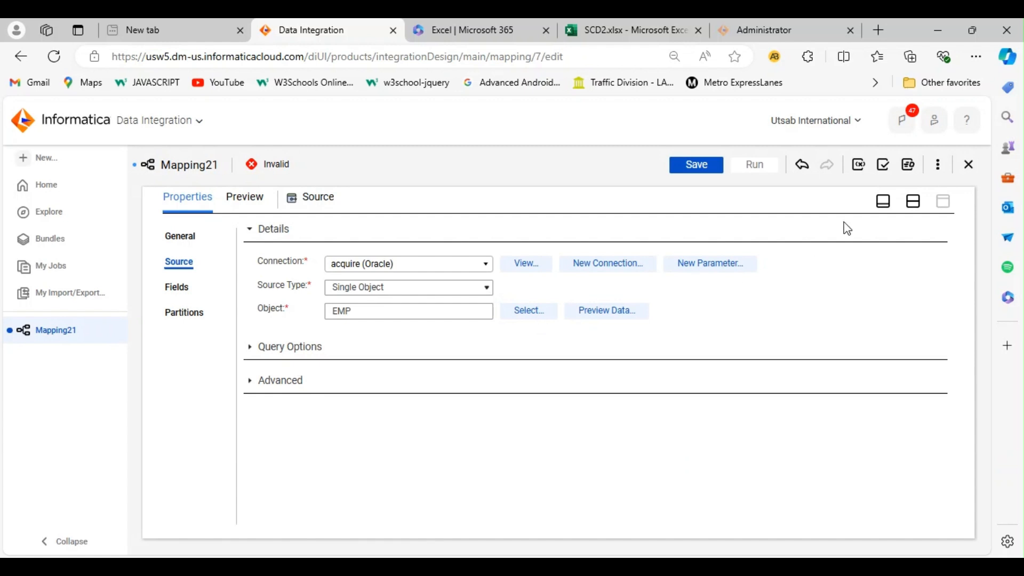
Insert an Expression transformation on the link between Source and Target, shifting Target further right on the mapping canvas.
{"action": "left_click", "coordinate": [883, 202]}
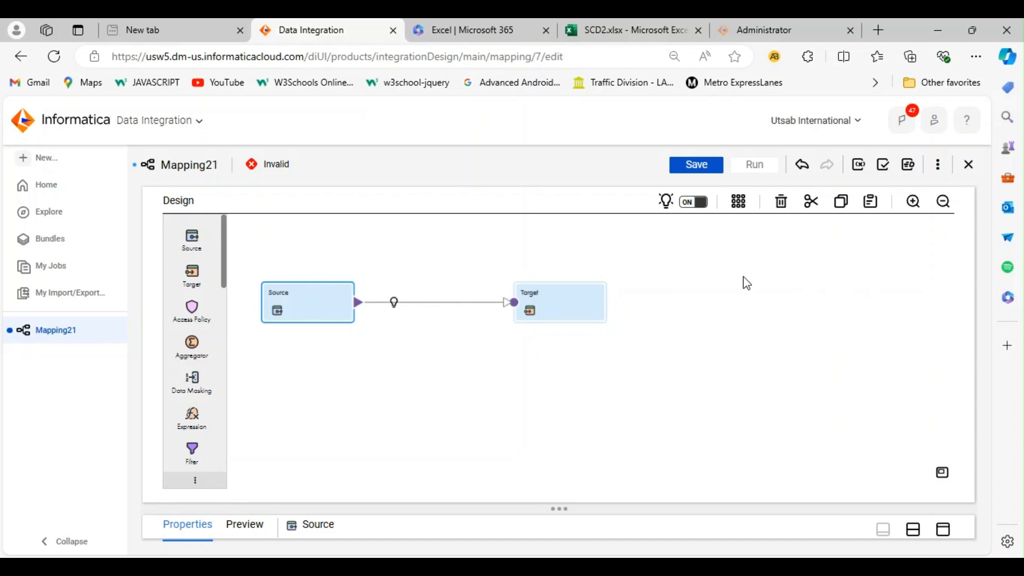
{"action": "scroll", "coordinate": [192, 320], "scroll_direction": "down", "scroll_amount": 1}
{"action": "left_click_drag", "start_coordinate": [192, 349], "coordinate": [382, 297]}
{"action": "left_click_drag", "start_coordinate": [578, 306], "coordinate": [642, 308]}
{"action": "left_click", "coordinate": [450, 296]}
Add an output field named exp_etl_transaction_ts of type date/time to the Expression transformation.
{"action": "left_click", "coordinate": [944, 530]}
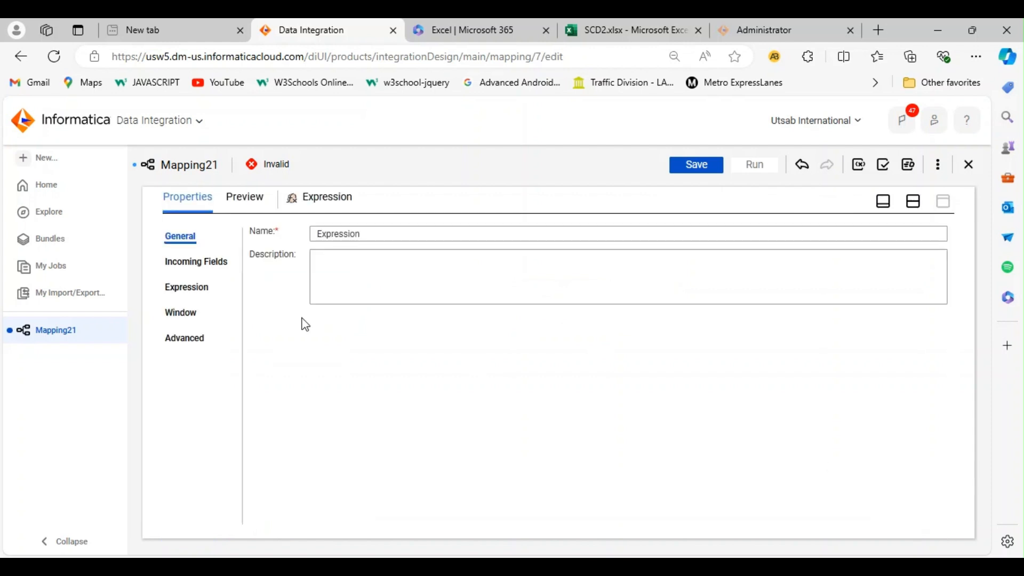
{"action": "left_click", "coordinate": [190, 289]}
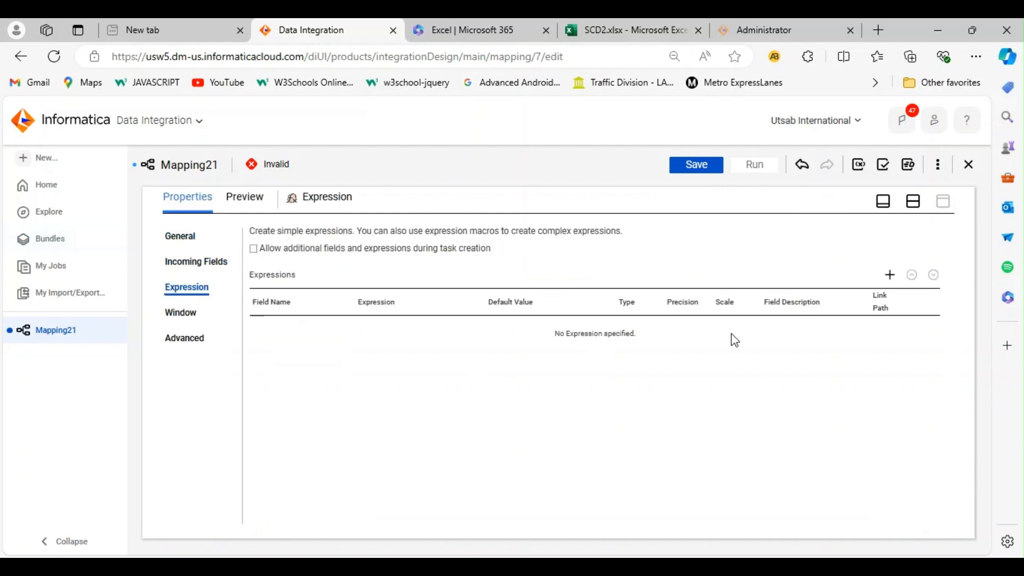
{"action": "left_click", "coordinate": [889, 275]}
{"action": "left_click", "coordinate": [448, 262]}
{"action": "key", "text": "BackSpace"}
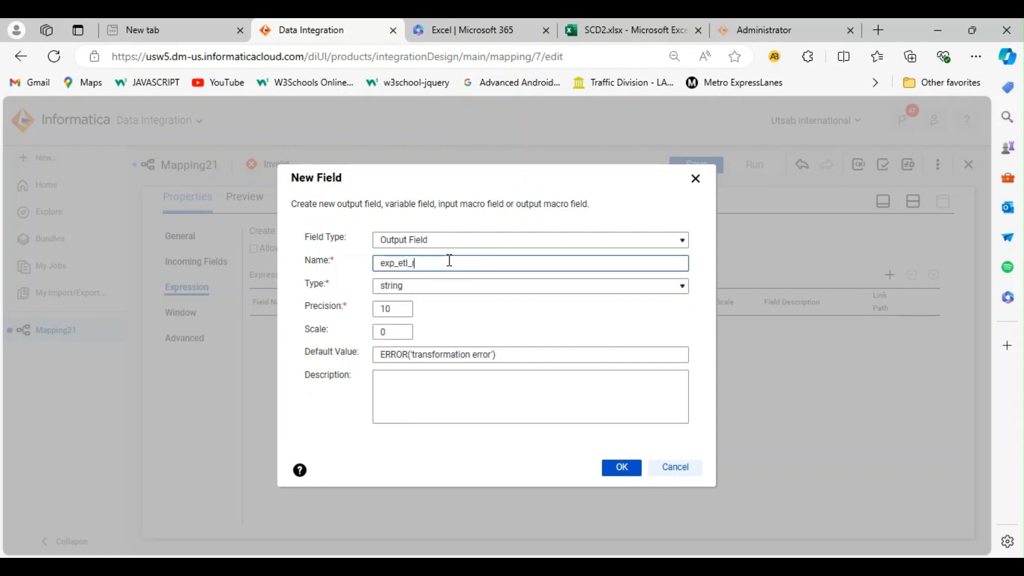
{"action": "type", "text": "ction_ts"}
{"action": "left_click", "coordinate": [688, 288]}
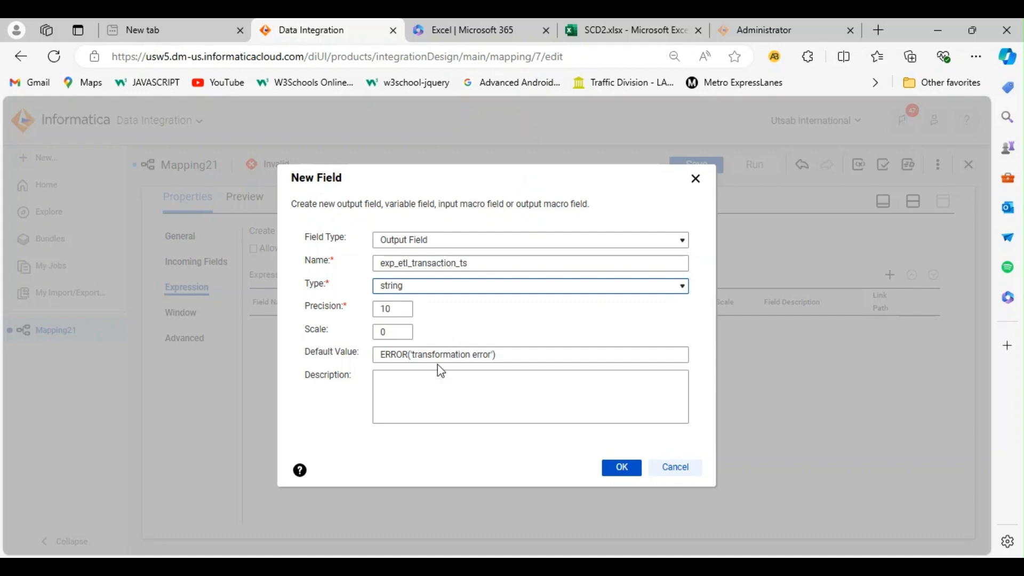
{"action": "left_click", "coordinate": [420, 387]}
{"action": "left_click", "coordinate": [621, 468]}
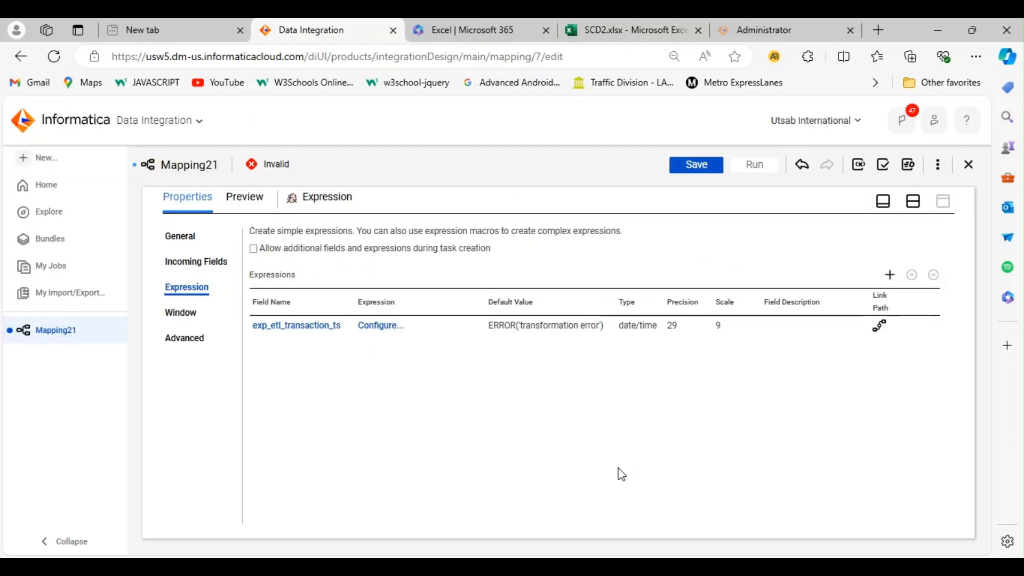
Add an output field named exp_etl_revision_ts of type date/time to the Expression transformation.
{"action": "left_click", "coordinate": [890, 274]}
{"action": "left_click", "coordinate": [440, 263]}
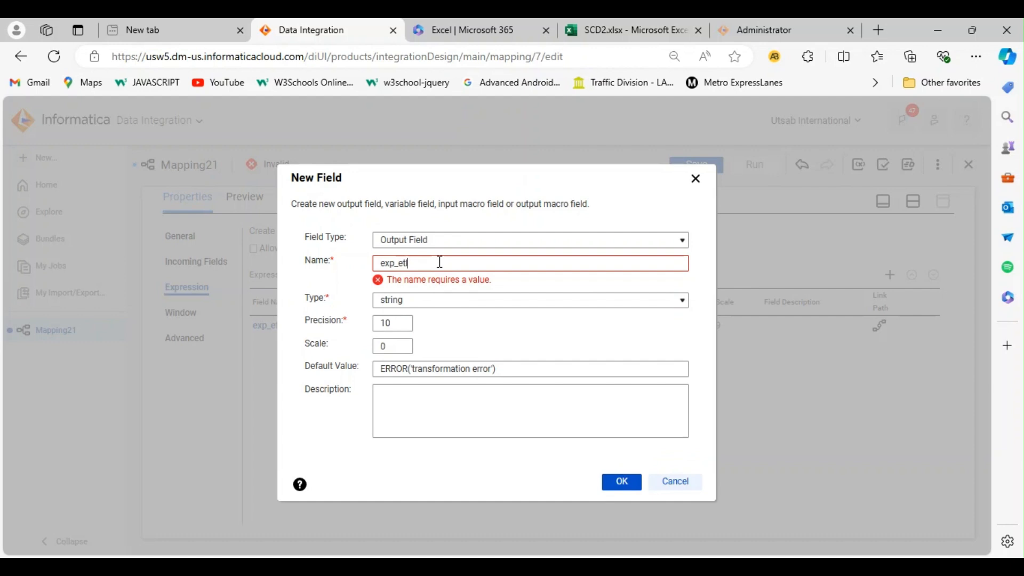
{"action": "type", "text": "exp_etl_reviv"}
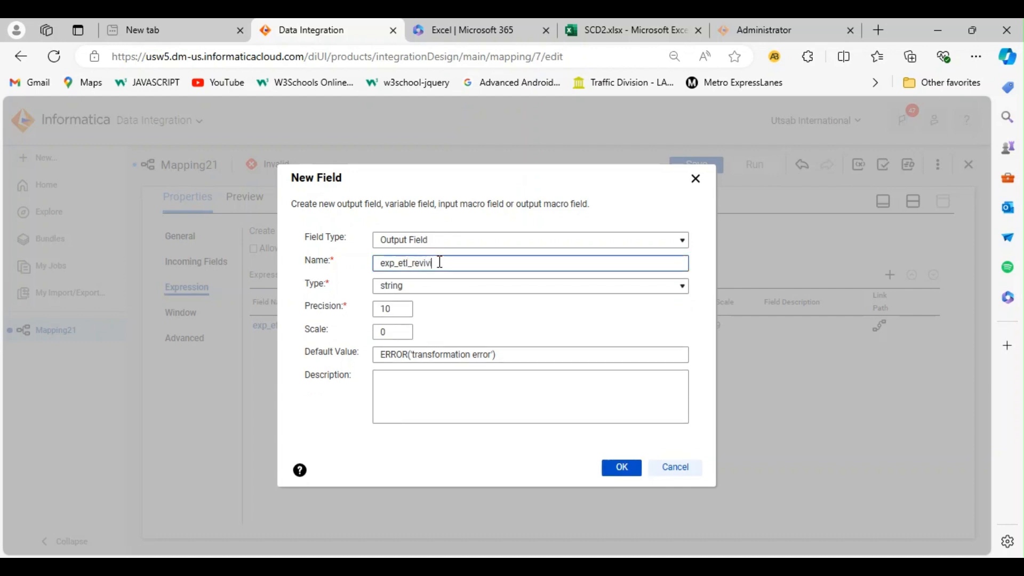
{"action": "key", "text": "BackSpace"}
{"action": "type", "text": "sion_ts"}
{"action": "key", "text": "Tab"}
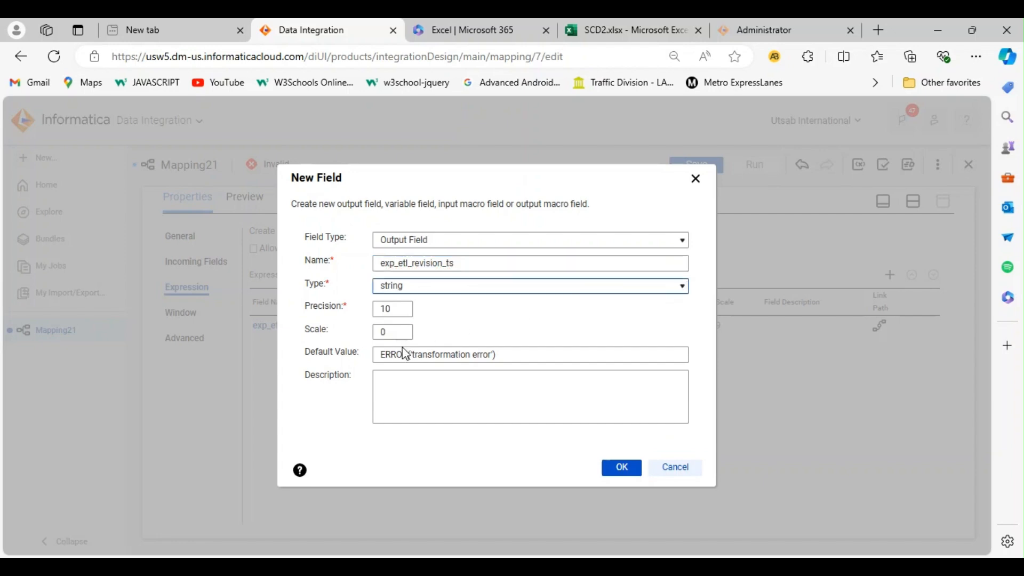
{"action": "key", "text": "d"}
{"action": "left_click", "coordinate": [618, 467]}
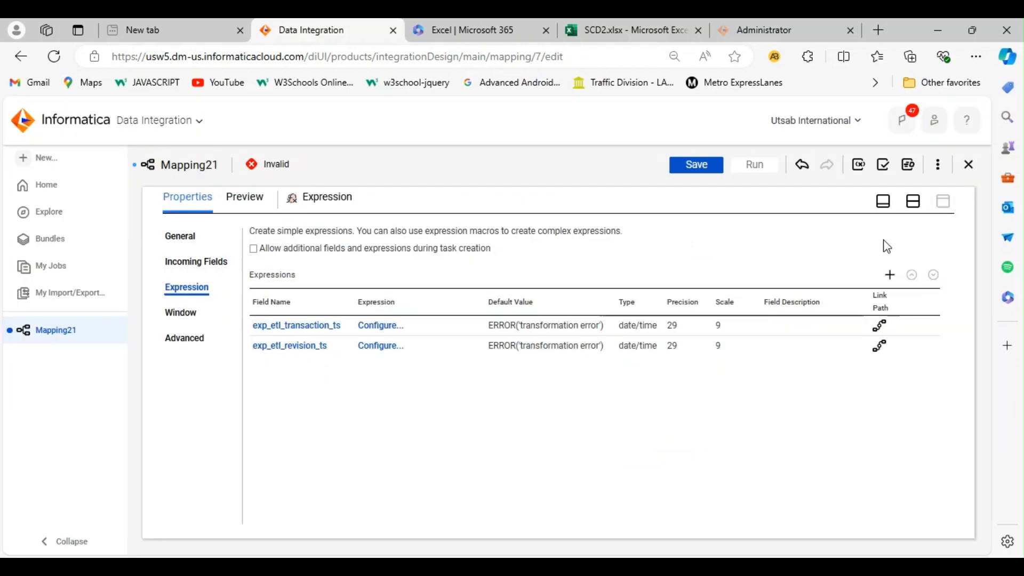
Add a string output field named src_md5 with precision 100 to the Expression transformation.
{"action": "left_click", "coordinate": [890, 274]}
{"action": "left_click", "coordinate": [443, 263]}
{"action": "key", "text": "BackSpace"}
{"action": "key", "text": "BackSpace"}
{"action": "key", "text": "BackSpace"}
{"action": "key", "text": "BackSpace"}
{"action": "type", "text": "src_md5"}
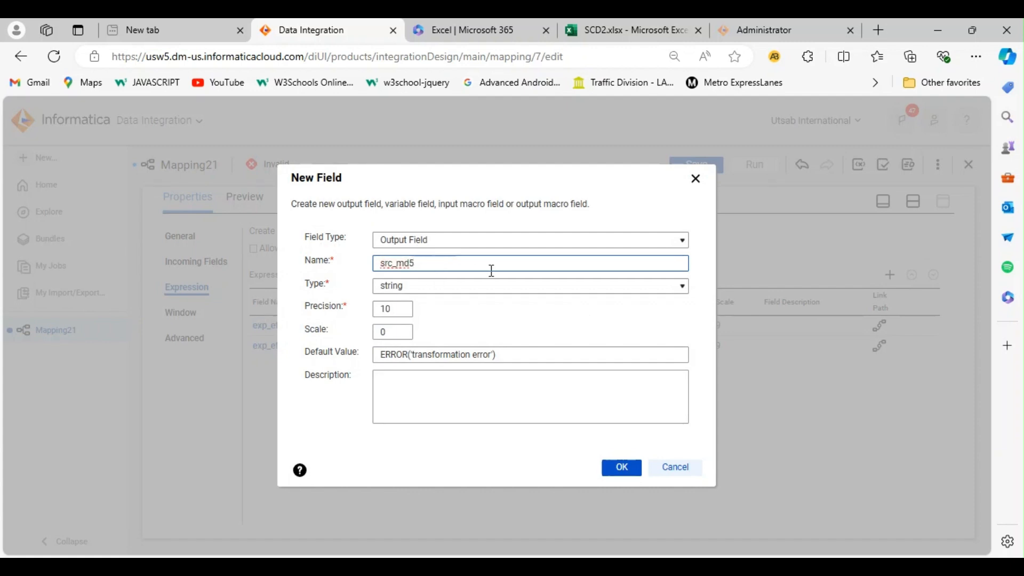
{"action": "left_click", "coordinate": [396, 310]}
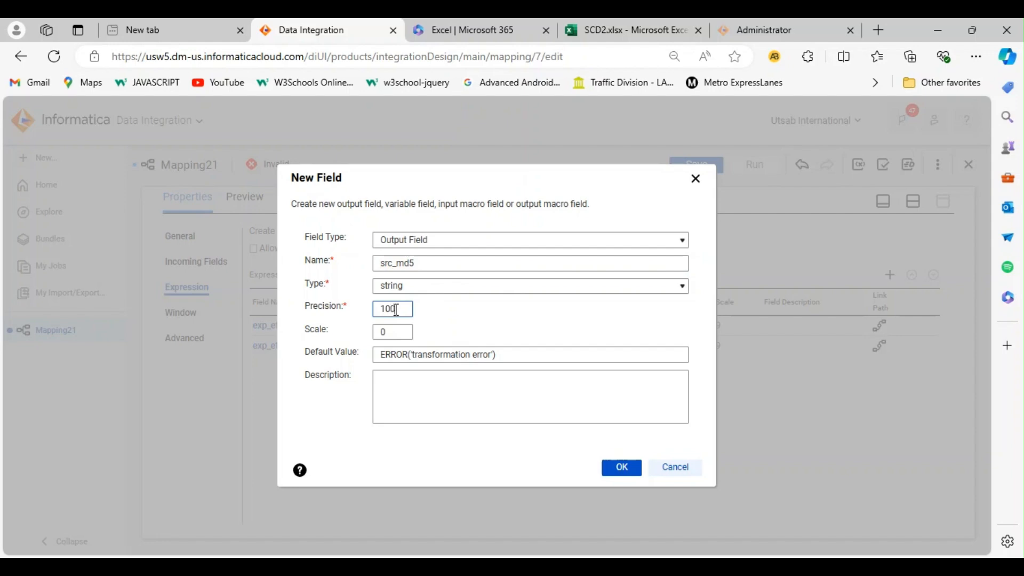
{"action": "left_click", "coordinate": [622, 467]}
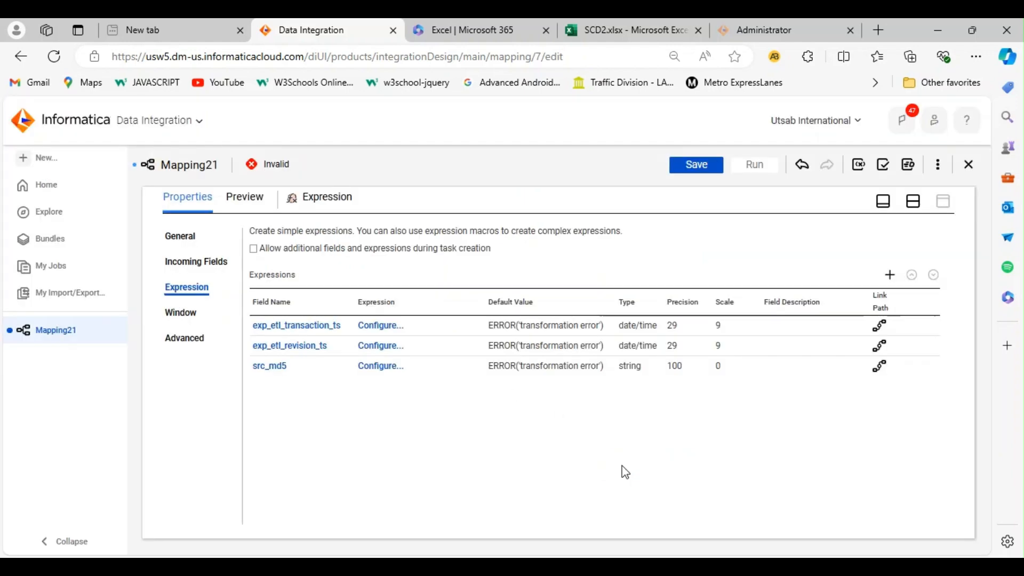
Set the expression of exp_etl_transaction_ts to sysdate and validate it.
{"action": "left_click", "coordinate": [381, 331]}
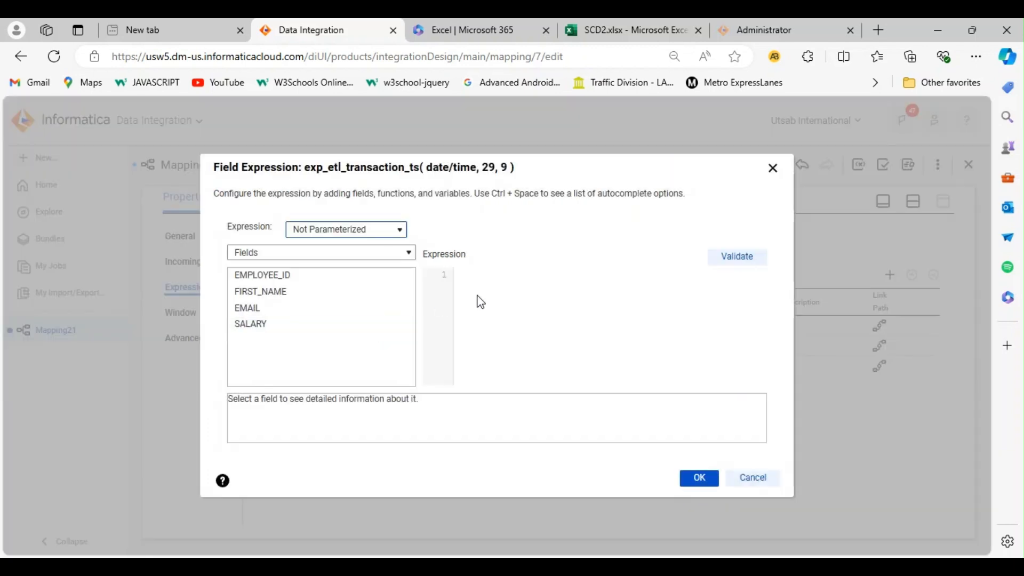
{"action": "left_click", "coordinate": [475, 275]}
{"action": "type", "text": "sus"}
{"action": "type", "text": "sdate"}
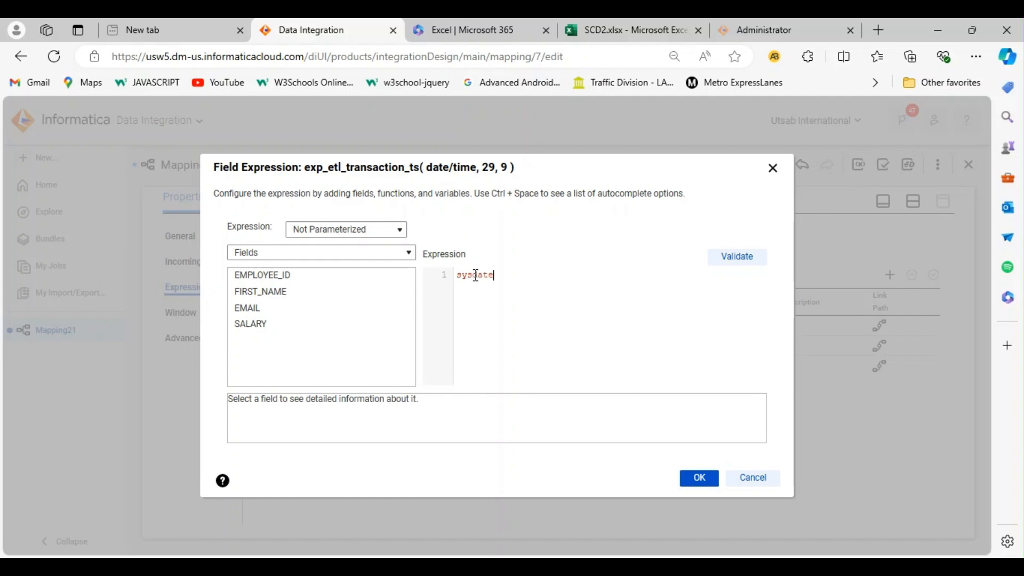
{"action": "left_click", "coordinate": [752, 257]}
{"action": "left_click", "coordinate": [695, 479]}
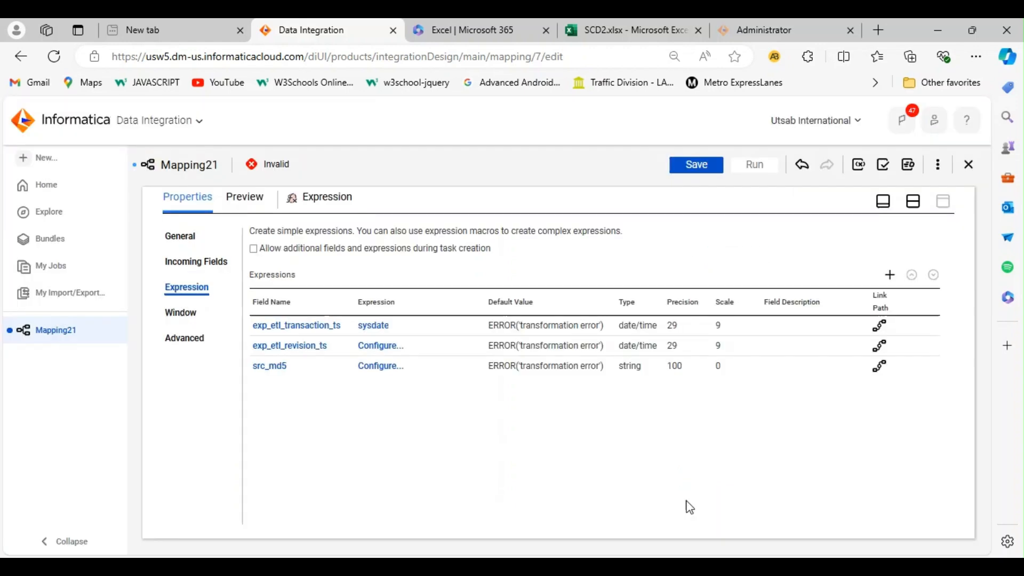
Set the expression of exp_etl_revision_ts to to_date('12/31/9999','mm/dd/yyyy') and validate it.
{"action": "left_click", "coordinate": [381, 348]}
{"action": "left_click", "coordinate": [496, 279]}
{"action": "type", "text": "to_date('12',"}
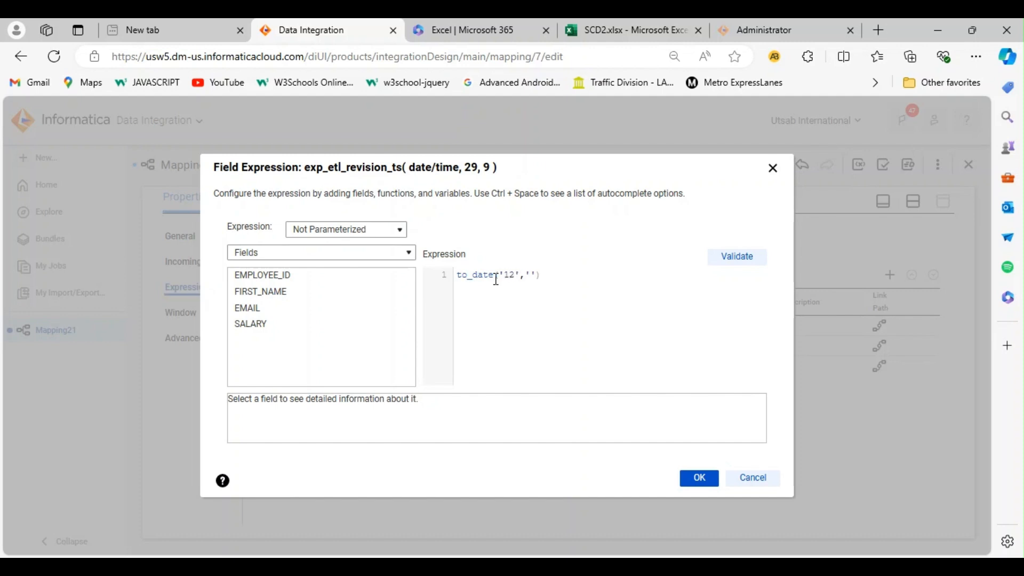
{"action": "type", "text": "9999','mm/dd/yyyyy"}
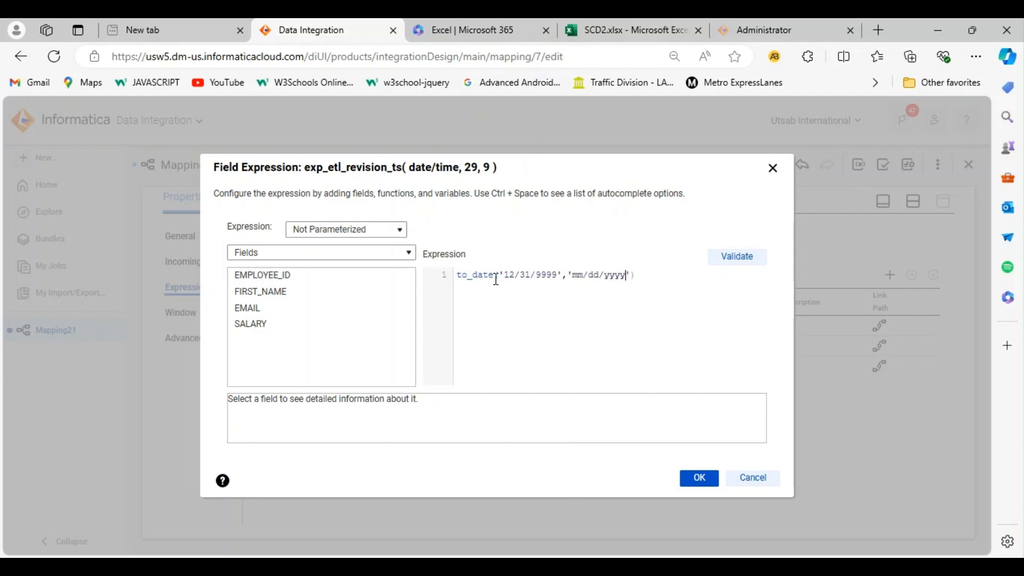
{"action": "left_click", "coordinate": [735, 256]}
{"action": "left_click", "coordinate": [700, 496]}
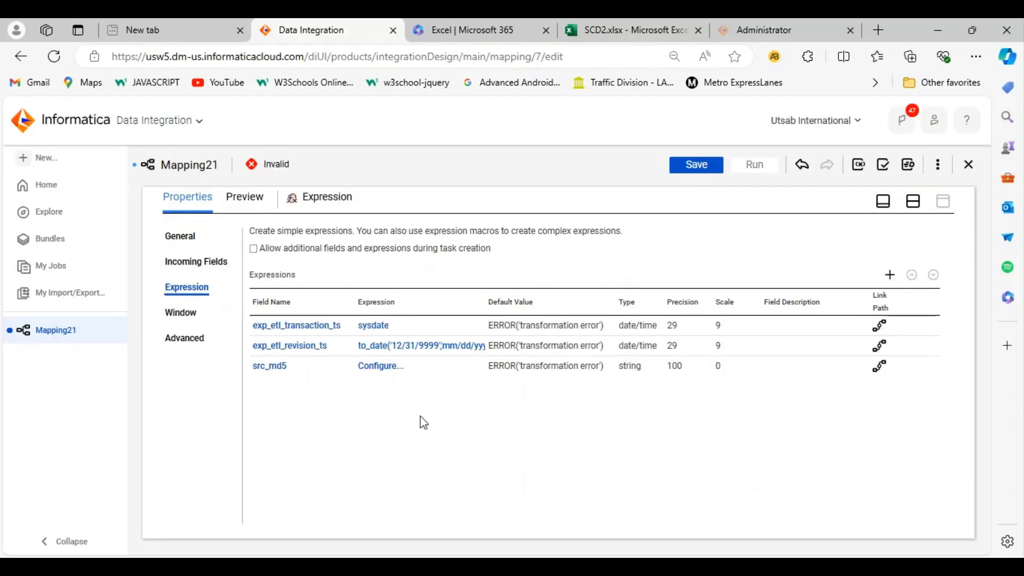
Set and validate src_md5's expression as md5(EMPLOYEE_ID||FIRST_NAME||EMAIL||SALARY), and save the mapping as scd2_emp.
{"action": "left_click", "coordinate": [369, 368]}
{"action": "left_click", "coordinate": [482, 278]}
{"action": "type", "text": "md"}
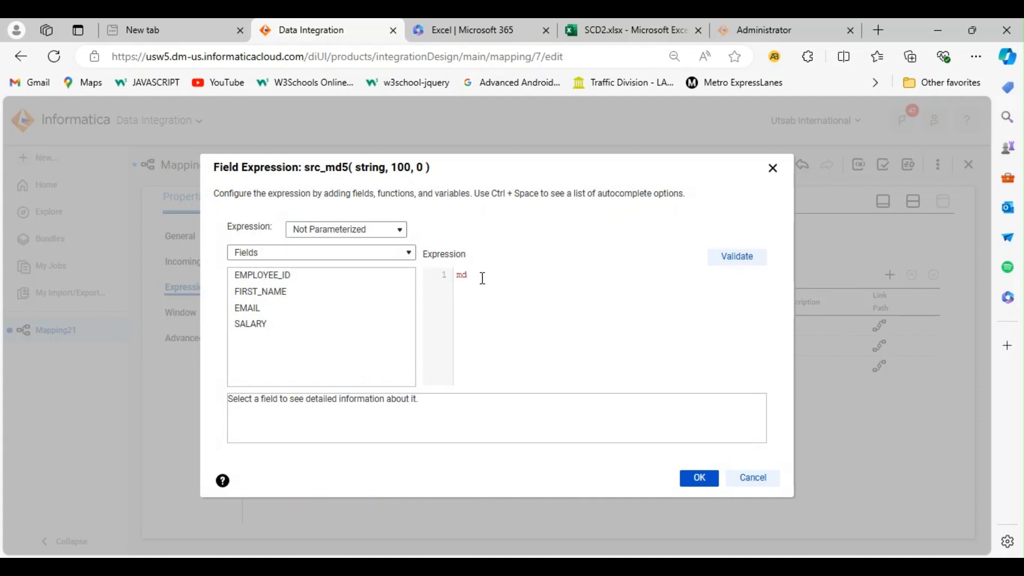
{"action": "type", "text": "5("}
{"action": "left_click", "coordinate": [403, 276]}
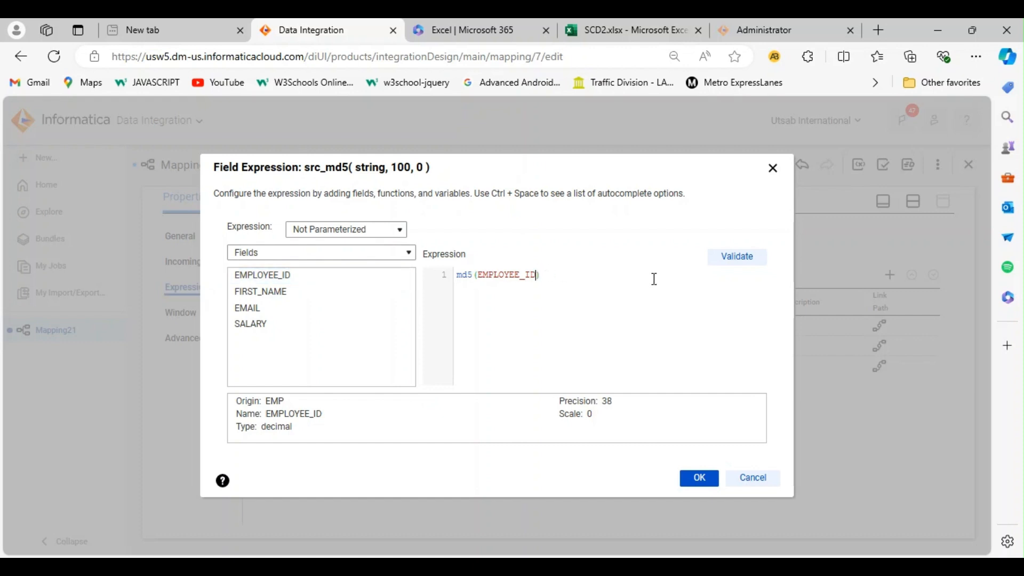
{"action": "type", "text": "||"}
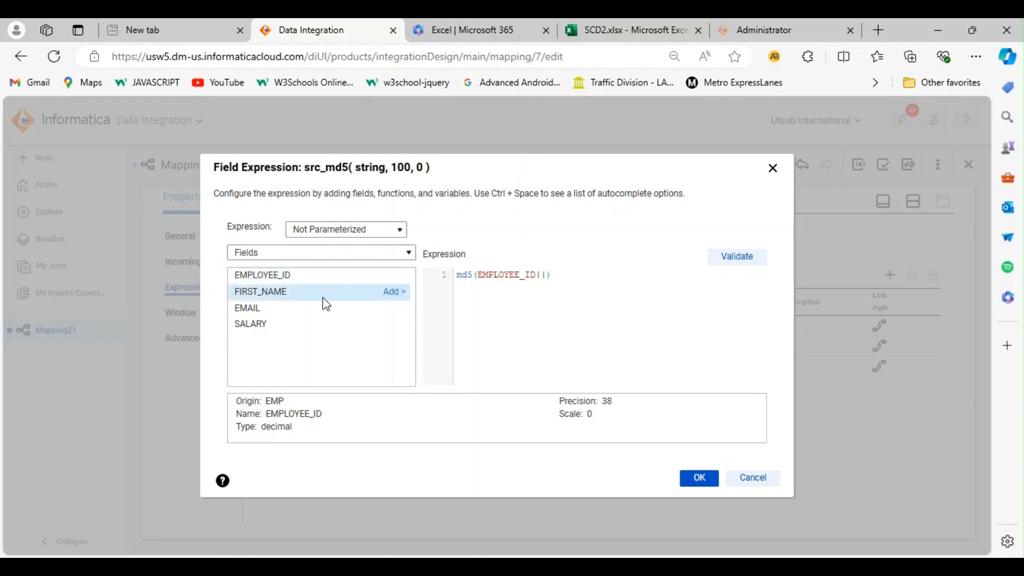
{"action": "left_click", "coordinate": [401, 293]}
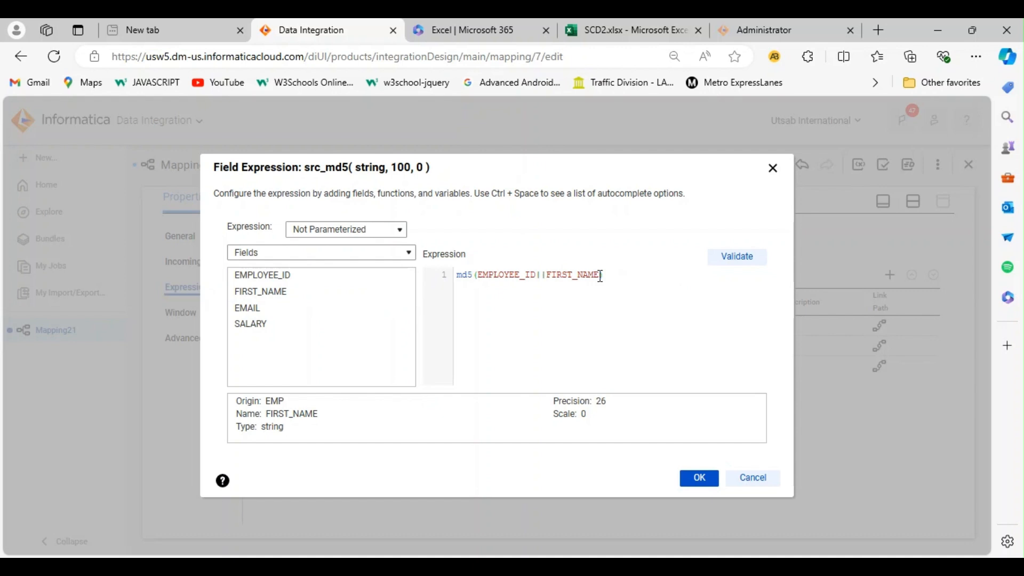
{"action": "type", "text": "||EMAIL||"}
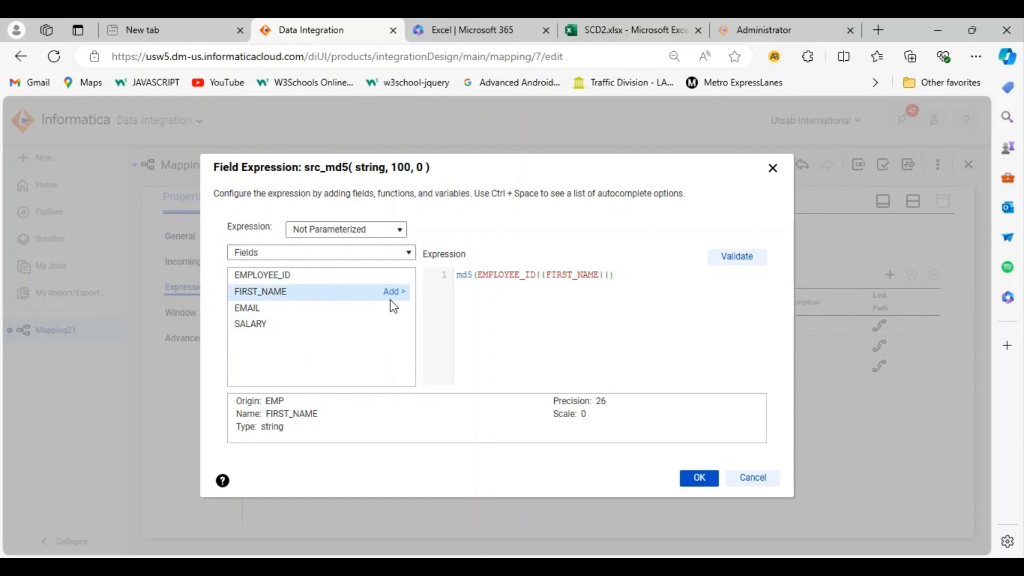
{"action": "left_click", "coordinate": [396, 307]}
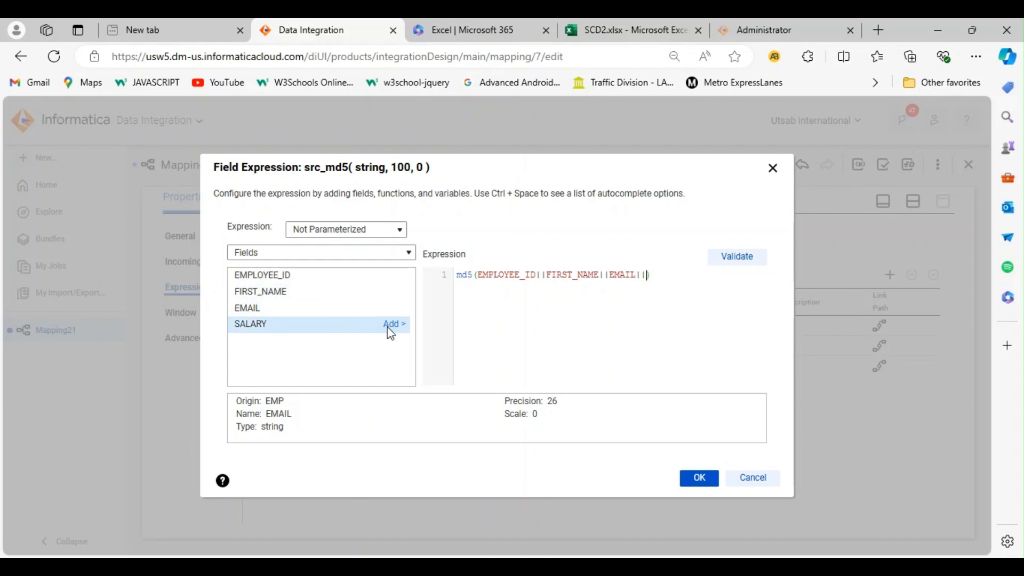
{"action": "left_click", "coordinate": [392, 324]}
{"action": "left_click", "coordinate": [728, 257]}
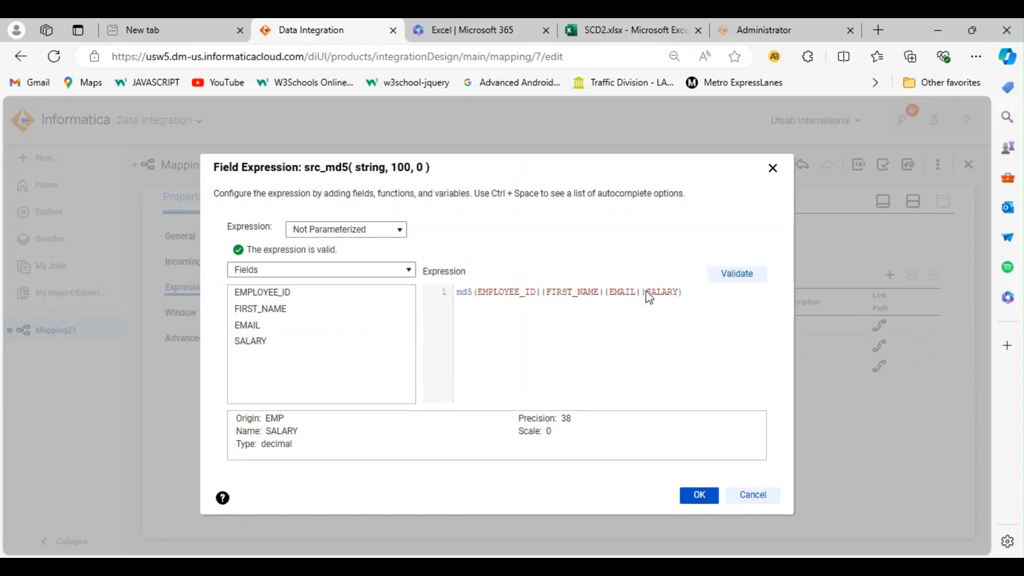
{"action": "left_click", "coordinate": [701, 496]}
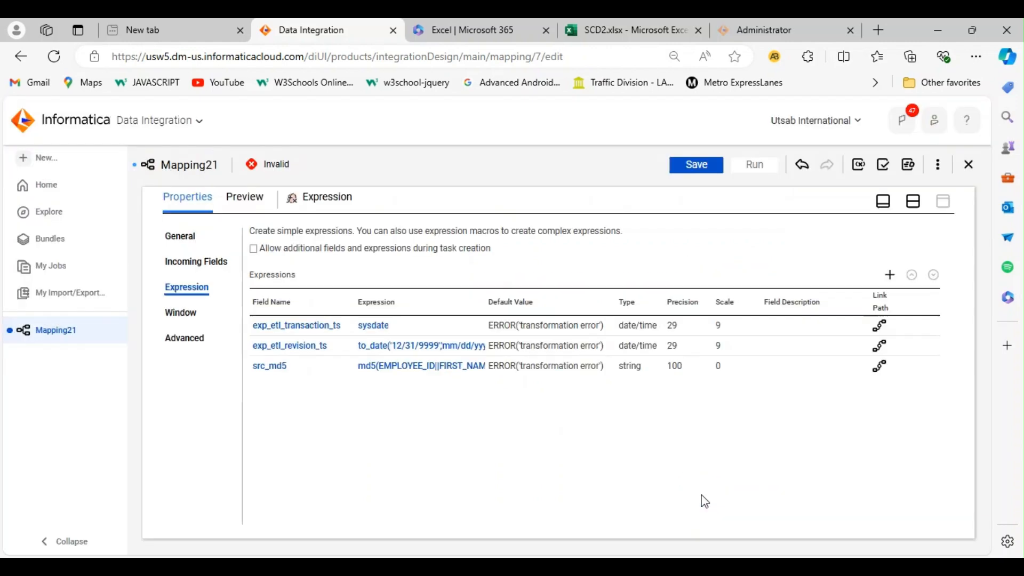
{"action": "left_click", "coordinate": [713, 170]}
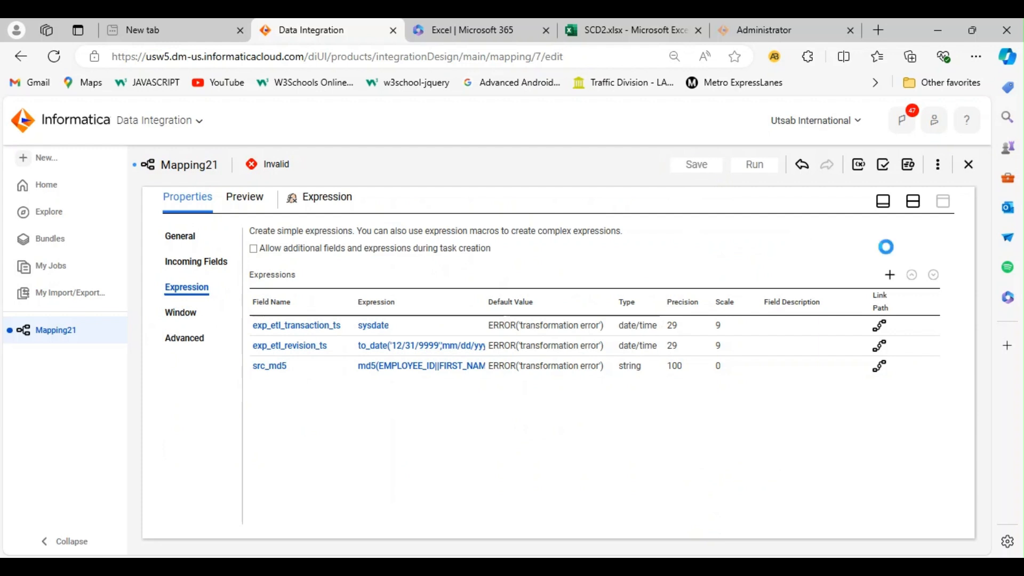
Insert a Lookup transformation on the link between Expression and Target, shifting Target further along the mapping canvas.
{"action": "left_click", "coordinate": [883, 201]}
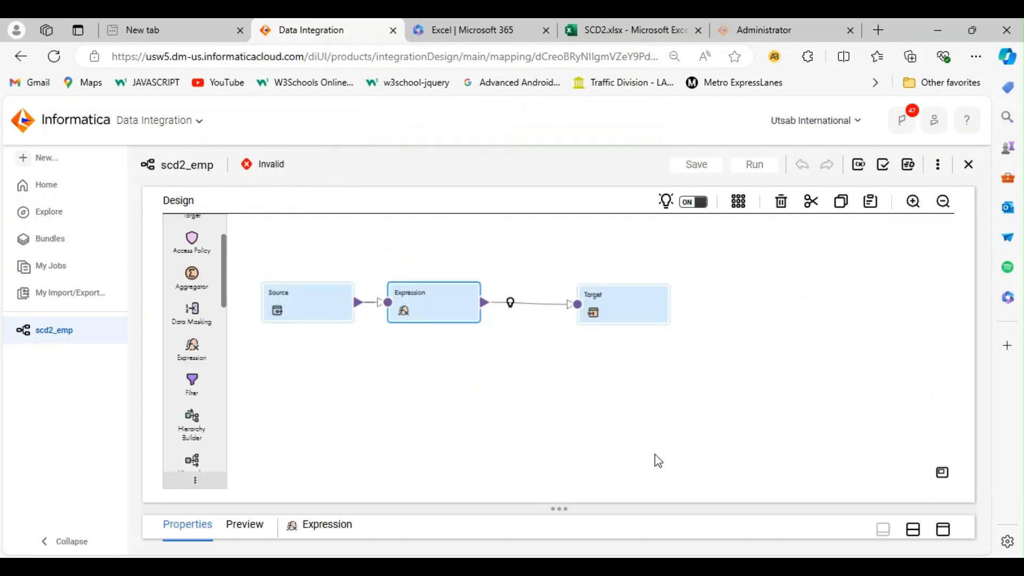
{"action": "left_click_drag", "start_coordinate": [226, 292], "coordinate": [500, 290]}
{"action": "left_click_drag", "start_coordinate": [683, 304], "coordinate": [768, 301]}
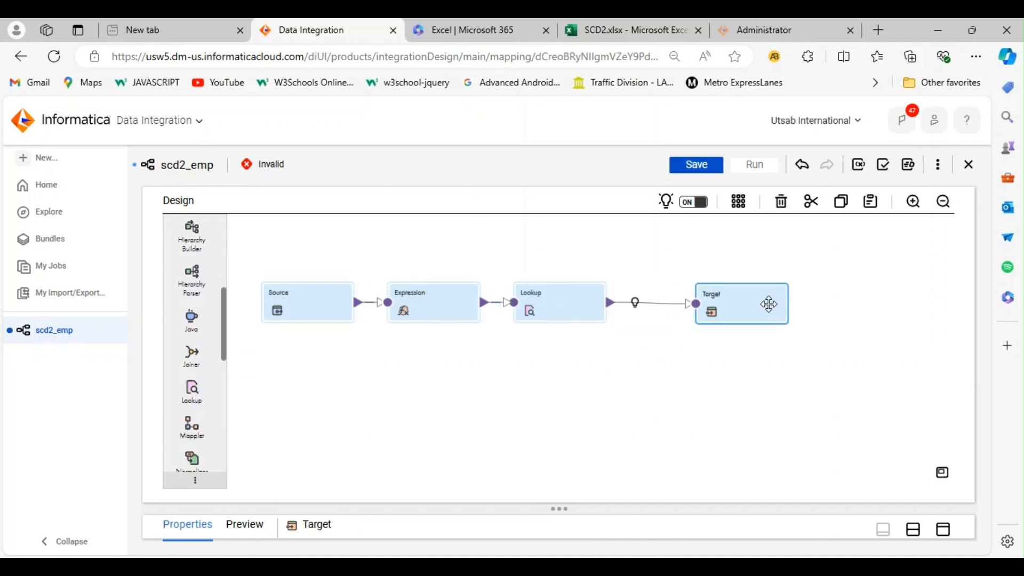
Configure the Lookup transformation's lookup object with the staging (Oracle) connection and the DIM_EMP table as its single object.
{"action": "left_click", "coordinate": [564, 299]}
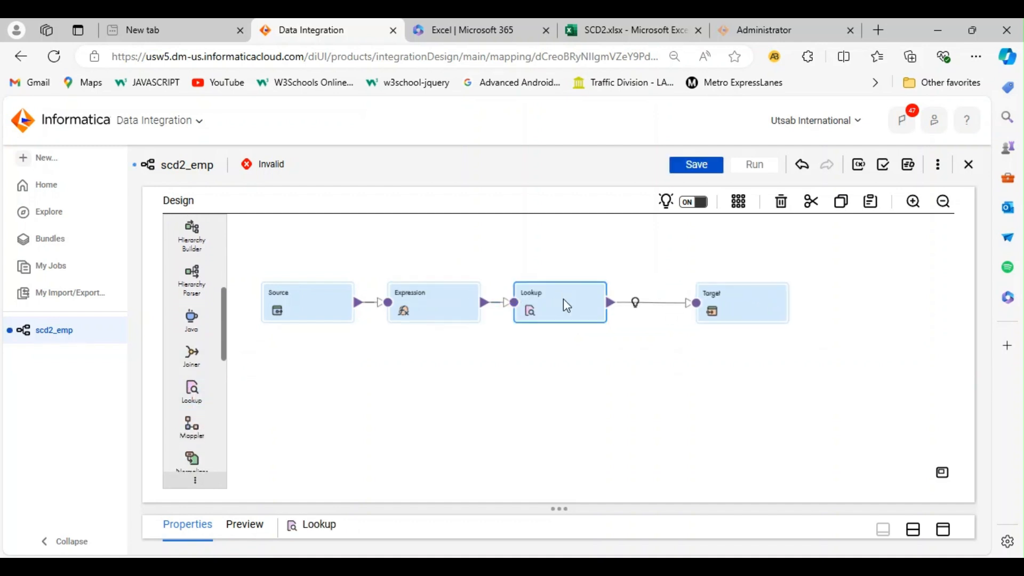
{"action": "left_click", "coordinate": [942, 529]}
{"action": "left_click", "coordinate": [194, 290]}
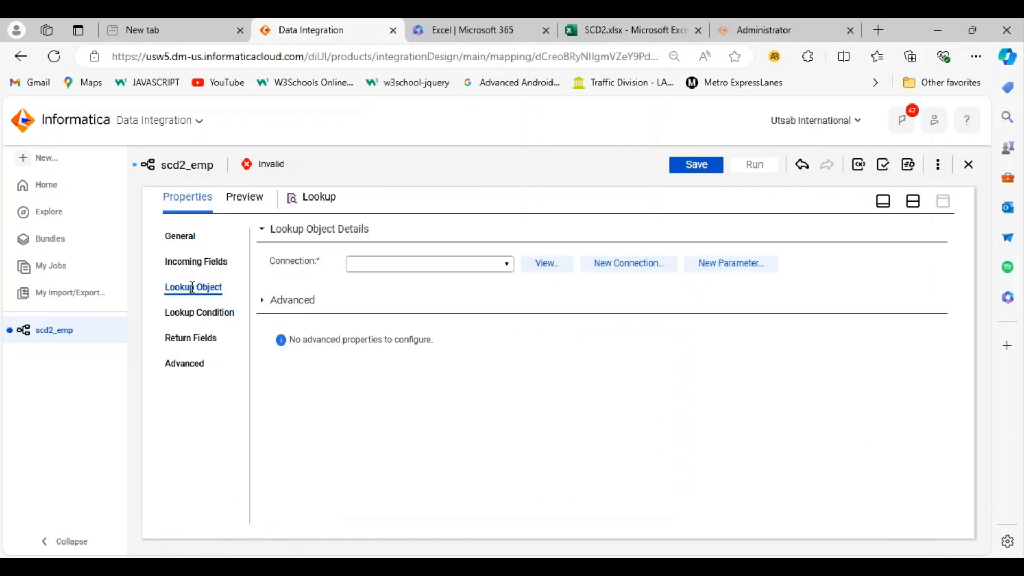
{"action": "left_click", "coordinate": [501, 267]}
{"action": "left_click", "coordinate": [393, 385]}
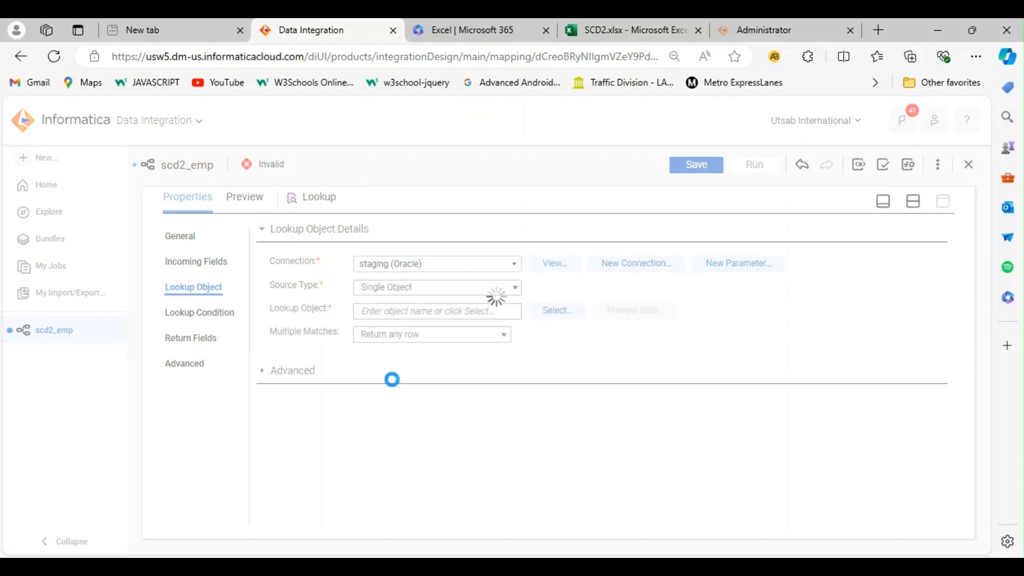
{"action": "left_click", "coordinate": [551, 312]}
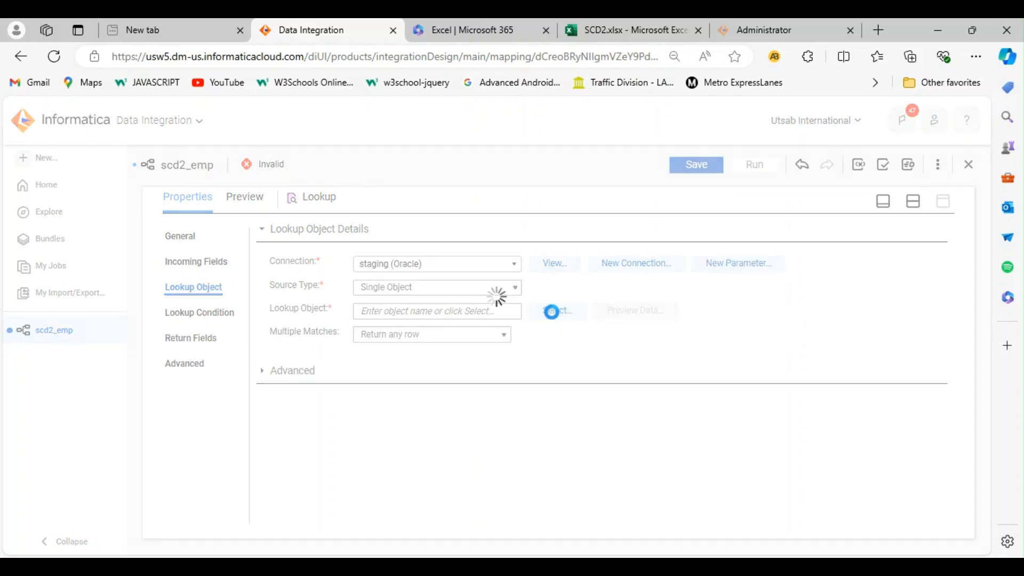
{"action": "type", "text": "DIM"}
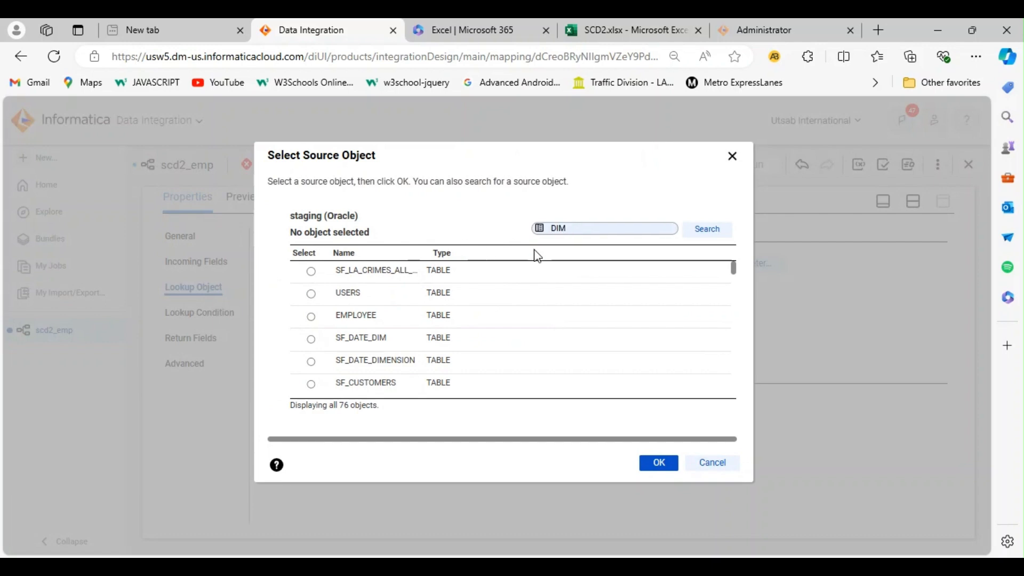
{"action": "left_click", "coordinate": [708, 229]}
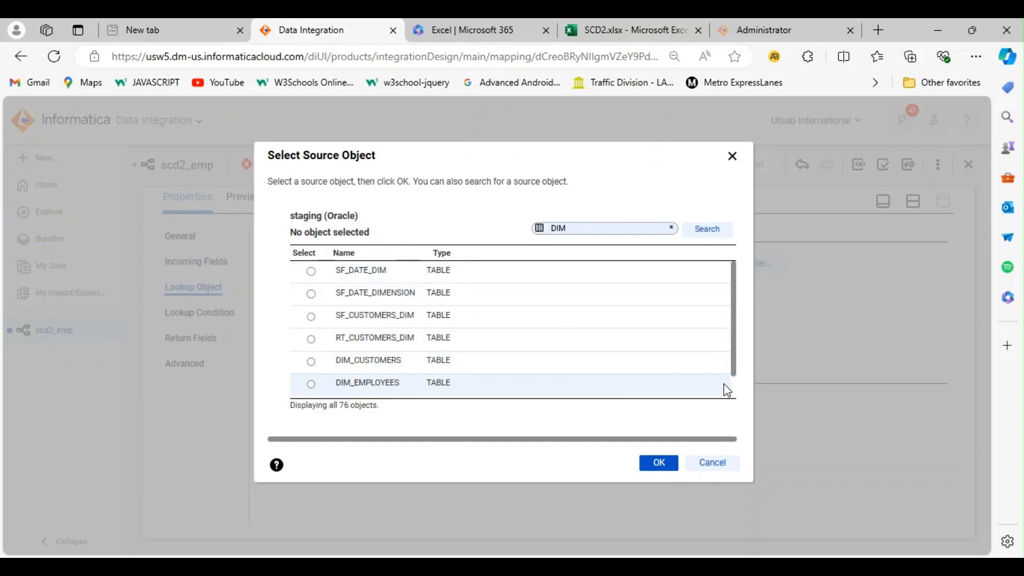
{"action": "scroll", "coordinate": [735, 369], "scroll_direction": "down", "scroll_amount": 1}
{"action": "left_click", "coordinate": [310, 384]}
{"action": "left_click", "coordinate": [659, 462]}
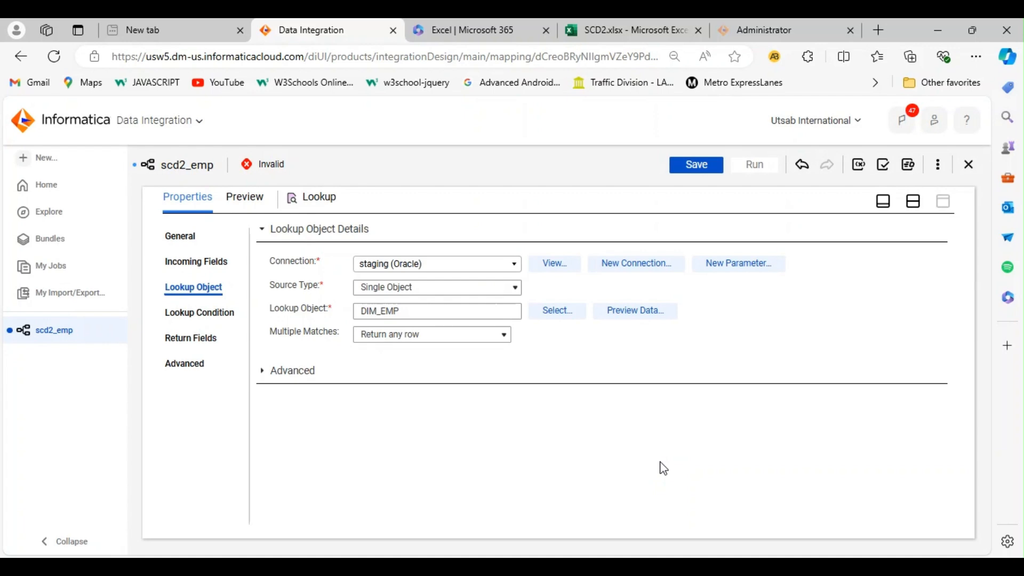
Resolve the Lookup's field name conflicts by bulk renaming the fields from Expression with the prefix src_.
{"action": "left_click", "coordinate": [202, 319]}
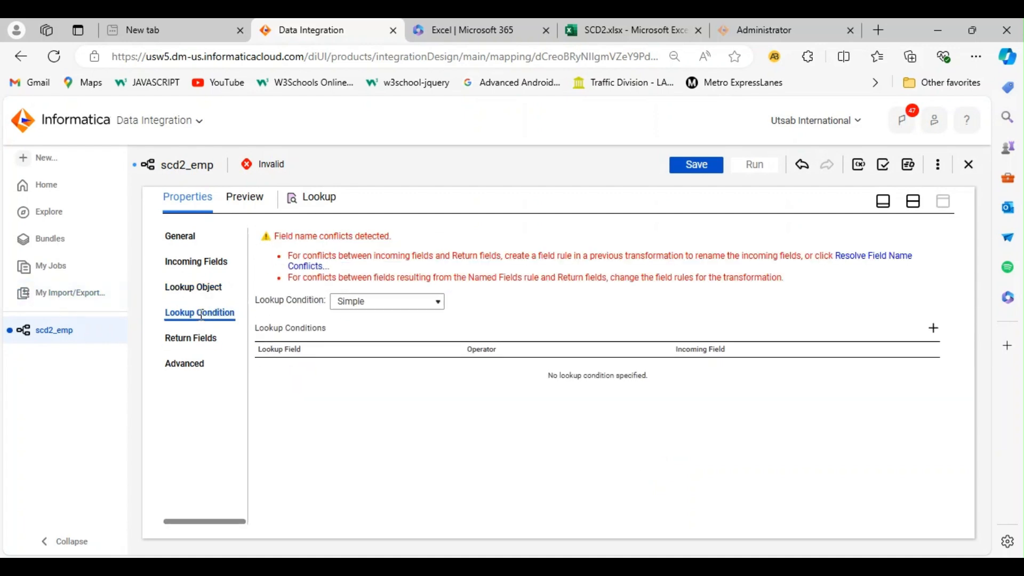
{"action": "left_click", "coordinate": [880, 266]}
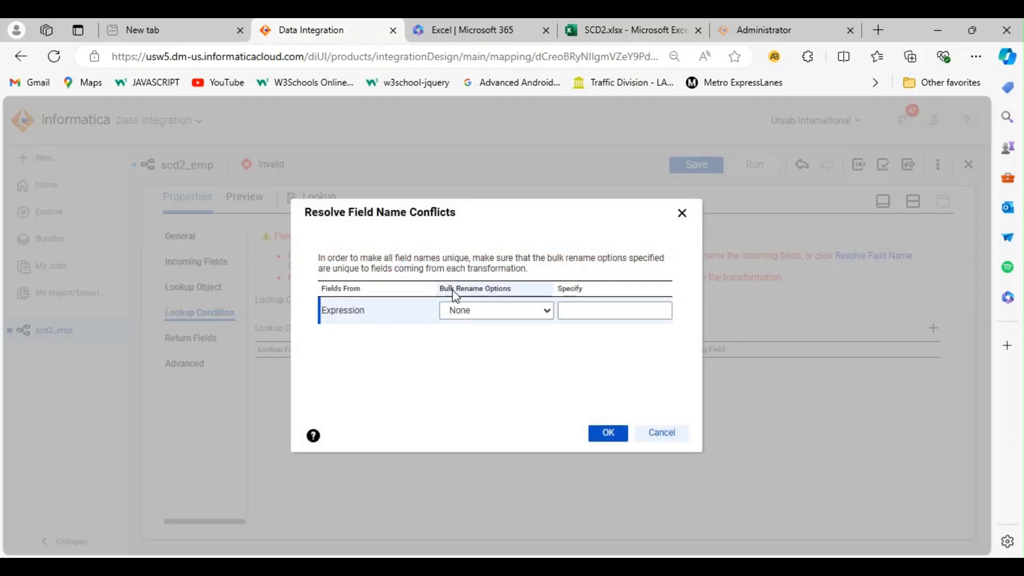
{"action": "left_click", "coordinate": [548, 316]}
{"action": "left_click", "coordinate": [484, 345]}
{"action": "left_click", "coordinate": [587, 307]}
{"action": "type", "text": "src_"}
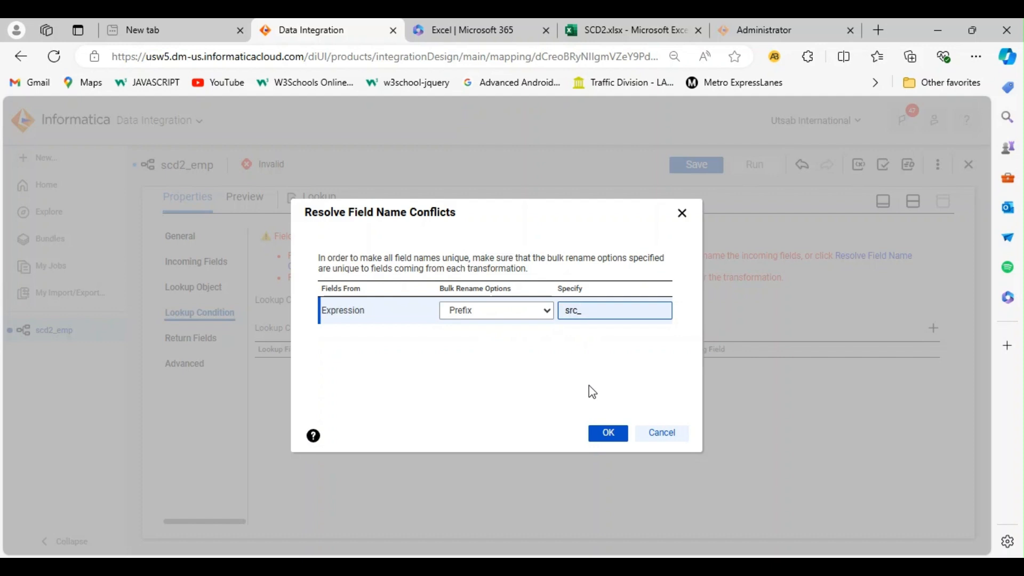
{"action": "left_click", "coordinate": [608, 434]}
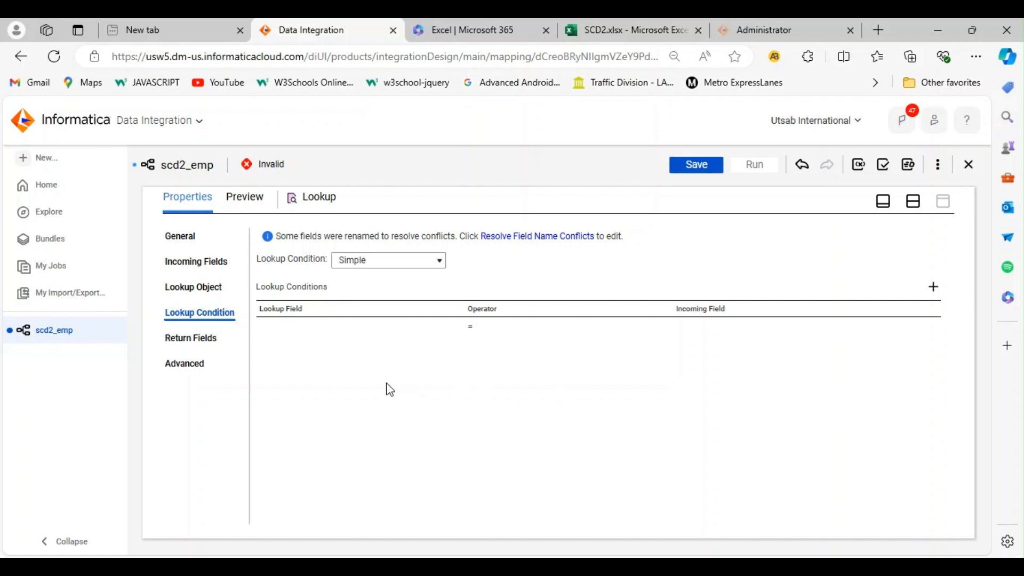
Set the Lookup condition to match lookup field EMPLOYEE_ID = incoming field src_EMPLOYEE_ID.
{"action": "left_click", "coordinate": [308, 331]}
{"action": "left_click", "coordinate": [455, 327]}
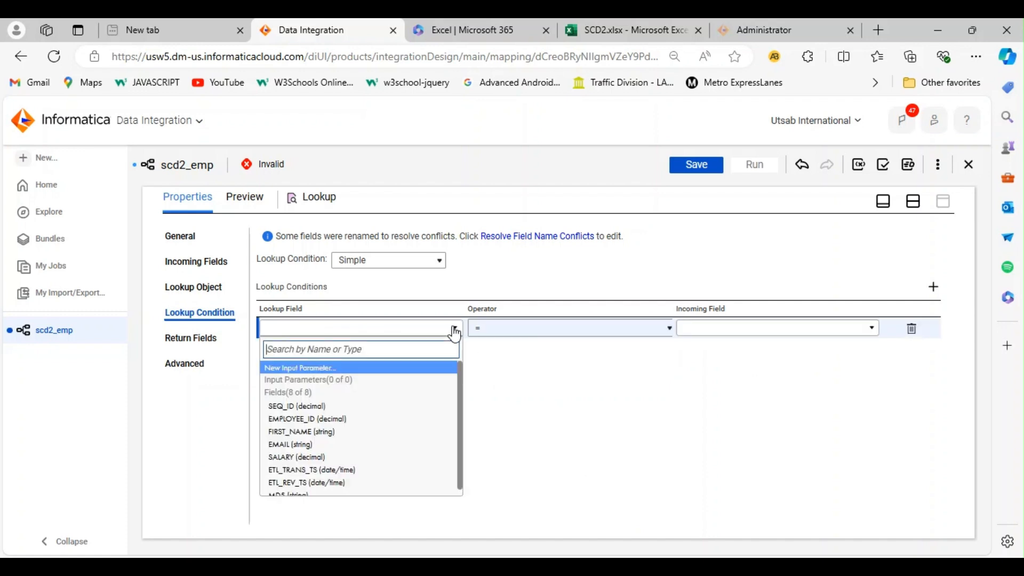
{"action": "left_click", "coordinate": [307, 420]}
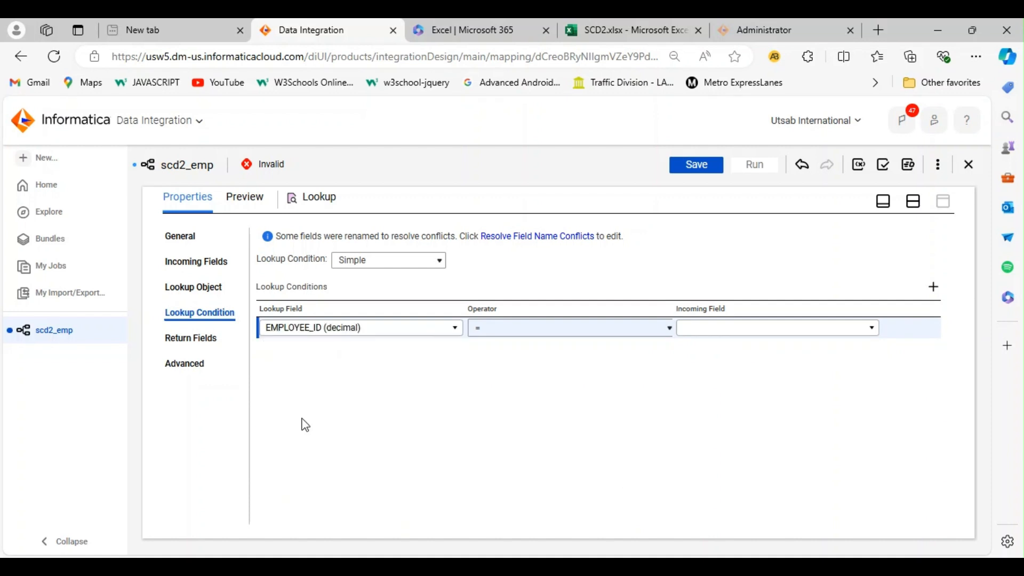
{"action": "left_click", "coordinate": [874, 329]}
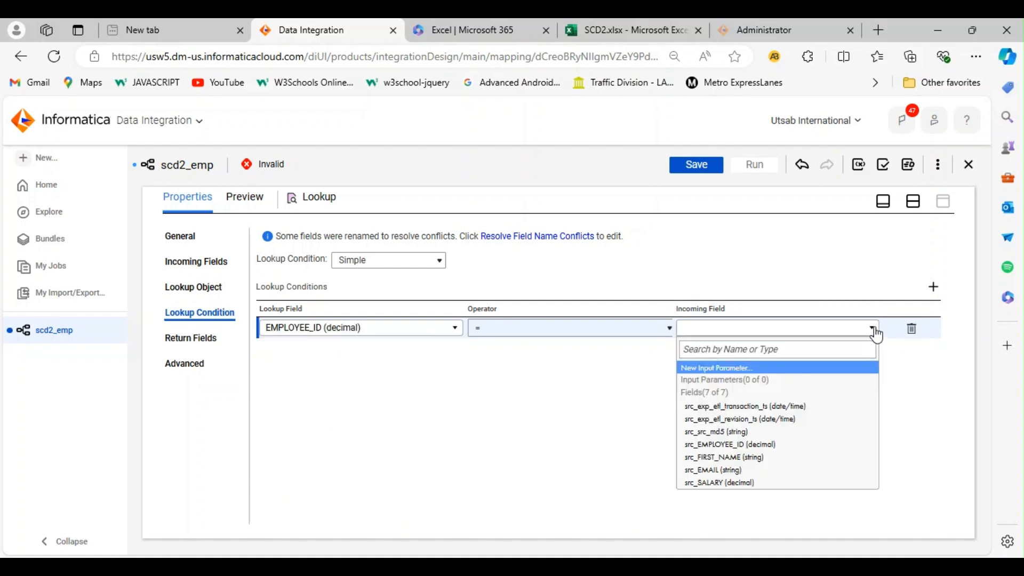
{"action": "left_click", "coordinate": [712, 452]}
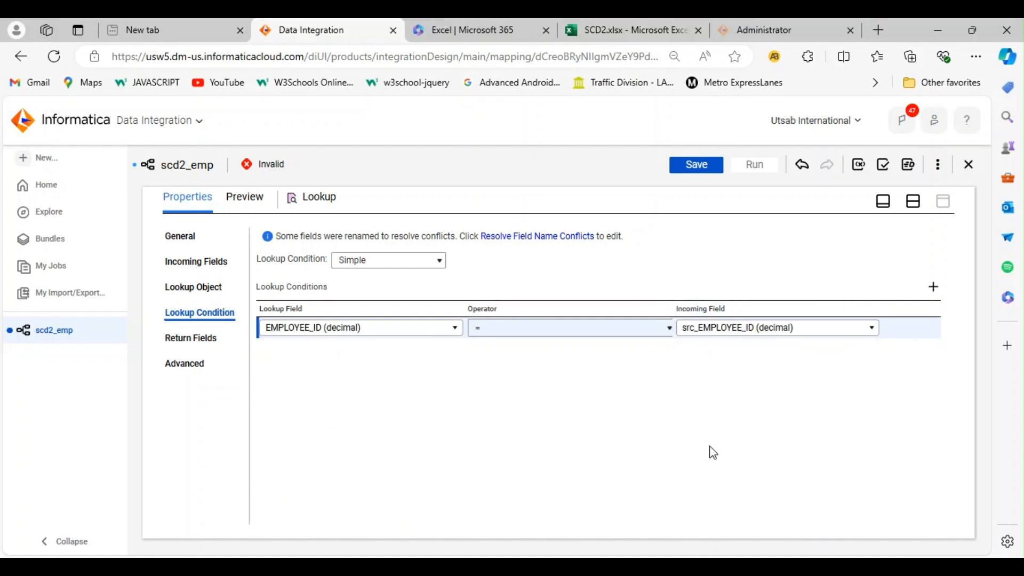
Delete FIRST_NAME, EMAIL, SALARY, ETL_TRANS_TS and ETL_REV_TS from the Lookup's return fields, keeping SEQ_ID, EMPLOYEE_ID and MD5.
{"action": "left_click", "coordinate": [201, 341]}
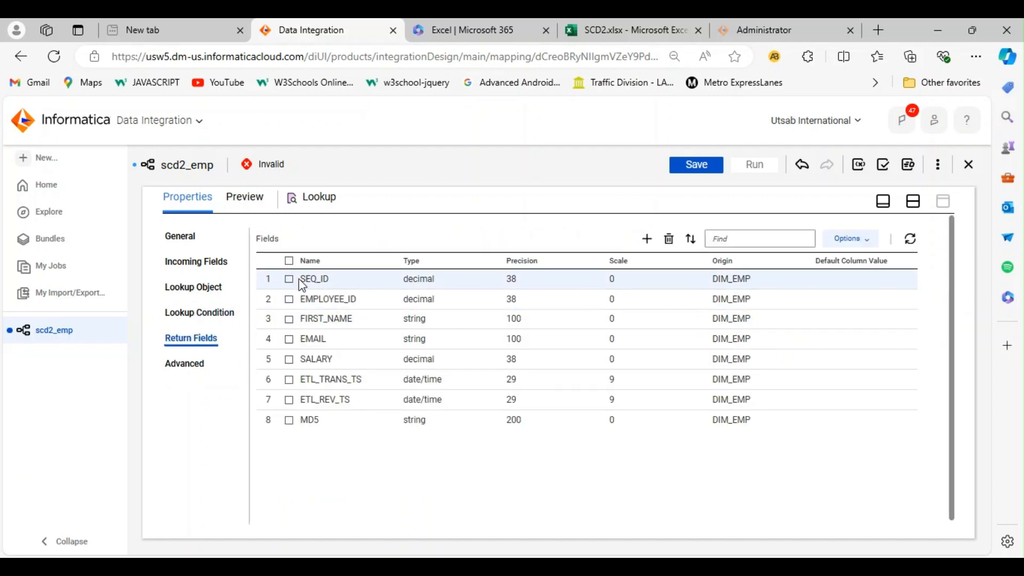
{"action": "left_click", "coordinate": [289, 261]}
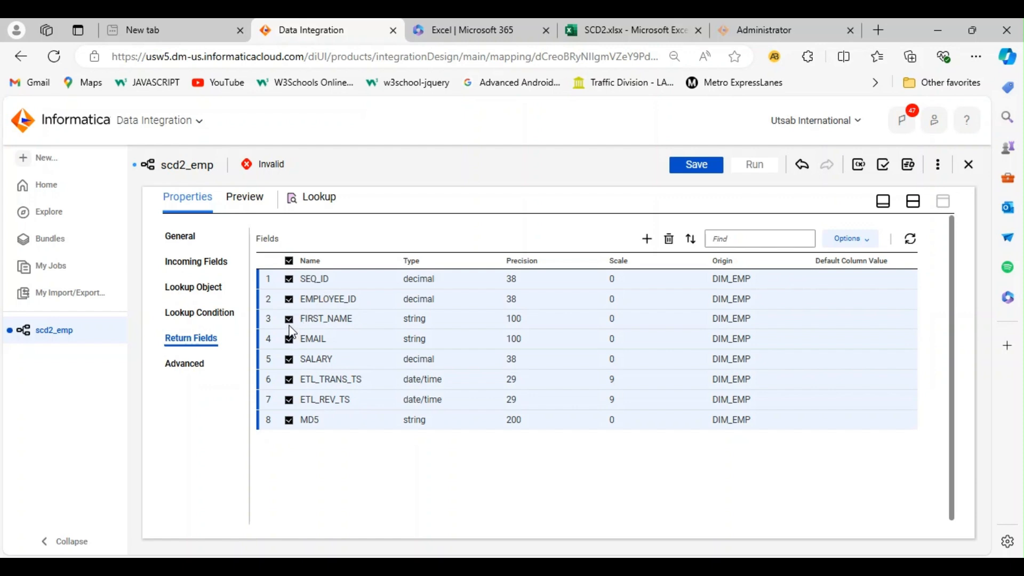
{"action": "left_click", "coordinate": [290, 279]}
{"action": "left_click", "coordinate": [289, 300]}
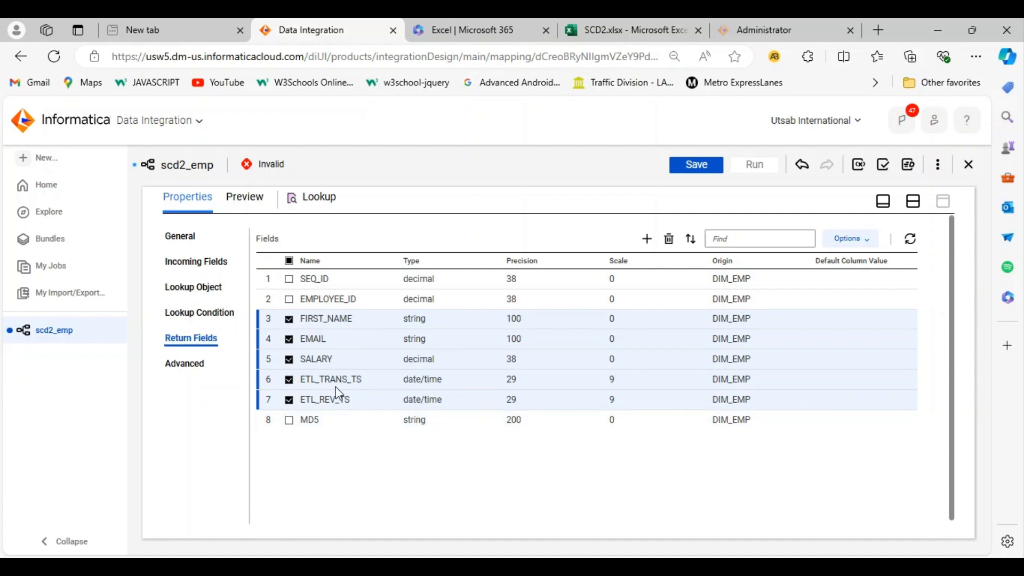
{"action": "left_click", "coordinate": [668, 238]}
{"action": "left_click", "coordinate": [527, 386]}
Set the Lookup SQL override to SELECT SEQ_ID AS SEQ_ID, employee_id as employee_id, MD5 AS MD5 FROM DIM_EMPLOYEES WHERE ETL_REV_TS = TO_DATE('12/31/9999', 'MM/DD/YYYY') --.
{"action": "left_click", "coordinate": [188, 366]}
{"action": "left_click", "coordinate": [478, 279]}
{"action": "type", "text": "SELECT SEQ_ID AS SEQ_ID, employee_id as employee_id,  MD5 AS MD5 FROM DIM_EMPLOYEES WHERE ETL_REV_TS = TO_DATE('12/31/9999', 'MM/DD/YYYY')"}
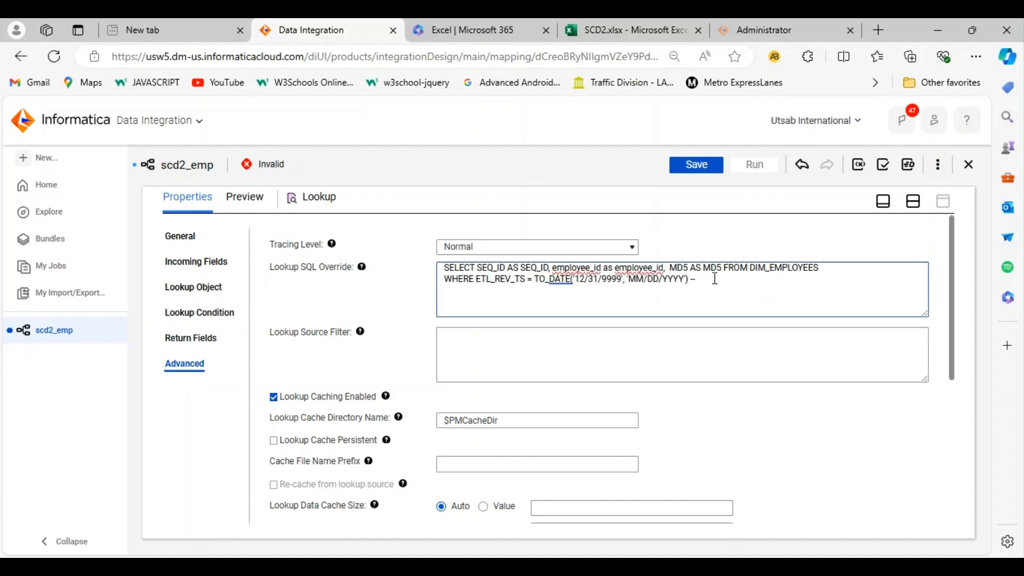
{"action": "left_click", "coordinate": [678, 290]}
Move Target further along the mapping canvas and insert a Router transformation on the link between Lookup and Target.
{"action": "left_click", "coordinate": [883, 201]}
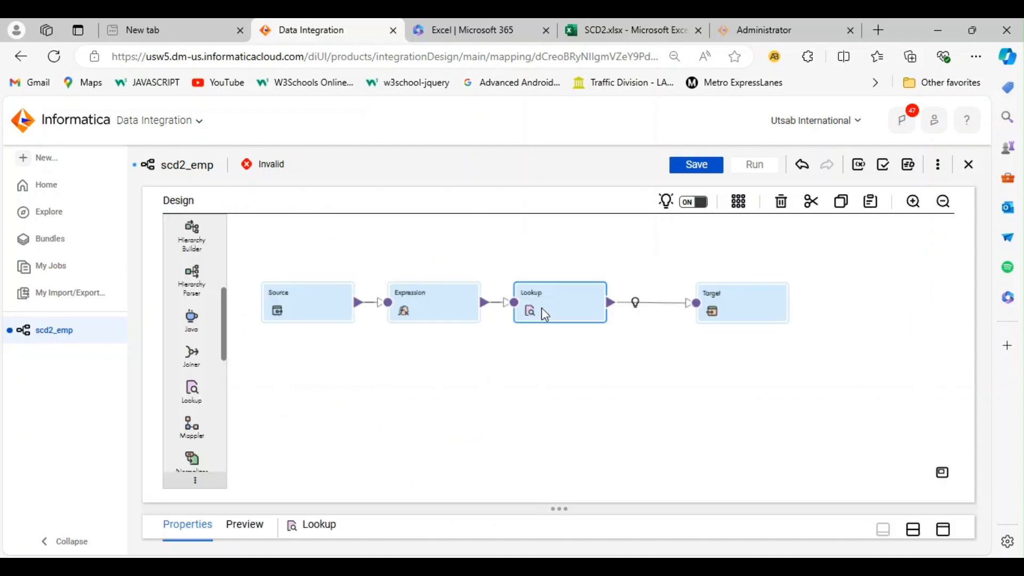
{"action": "left_click_drag", "start_coordinate": [760, 302], "coordinate": [879, 300]}
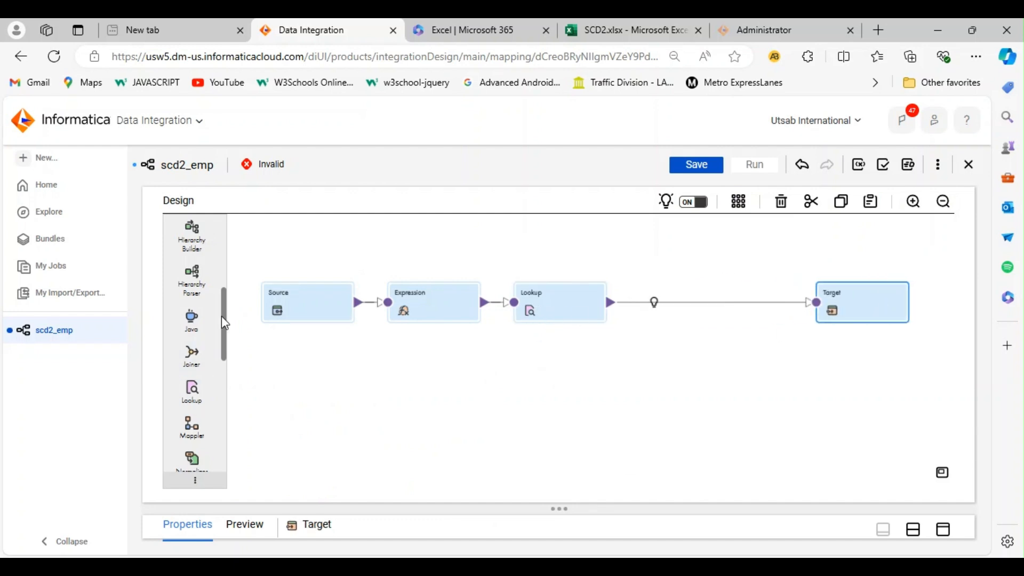
{"action": "left_click_drag", "start_coordinate": [229, 318], "coordinate": [224, 380]}
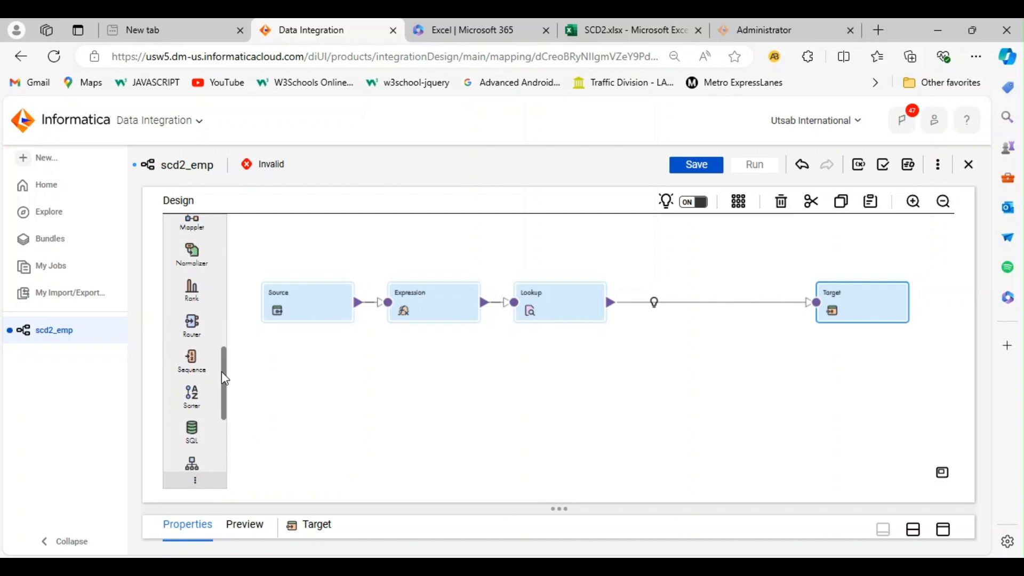
{"action": "left_click_drag", "start_coordinate": [192, 328], "coordinate": [617, 292]}
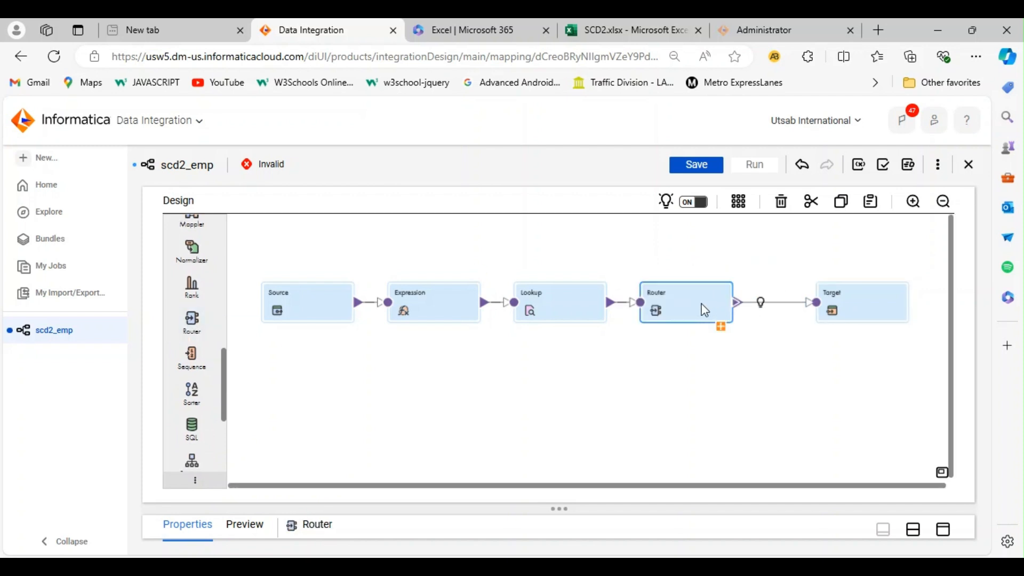
Add two output groups named INSERT and UPSERT to the Router transformation.
{"action": "left_click", "coordinate": [944, 529]}
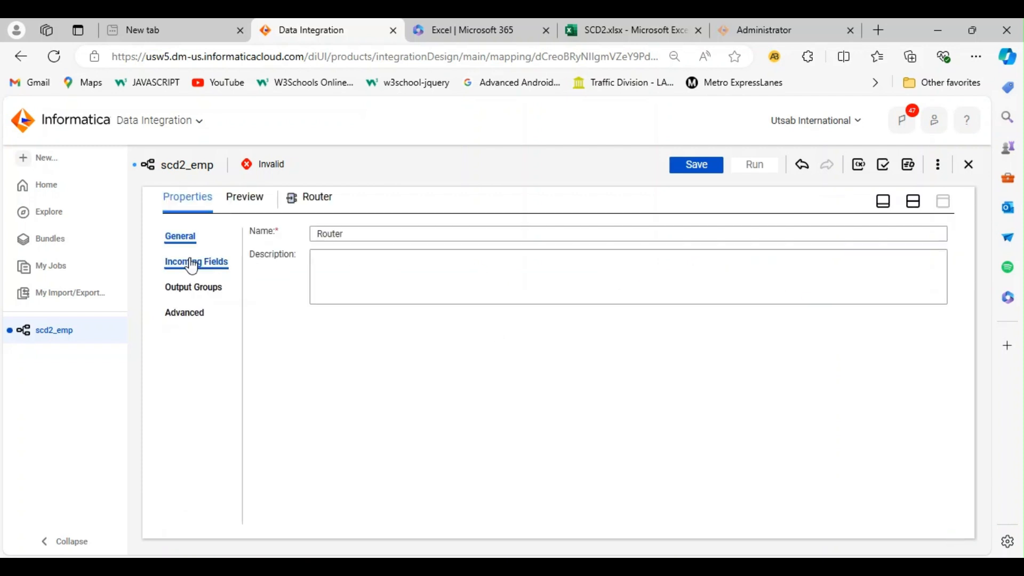
{"action": "left_click", "coordinate": [184, 293]}
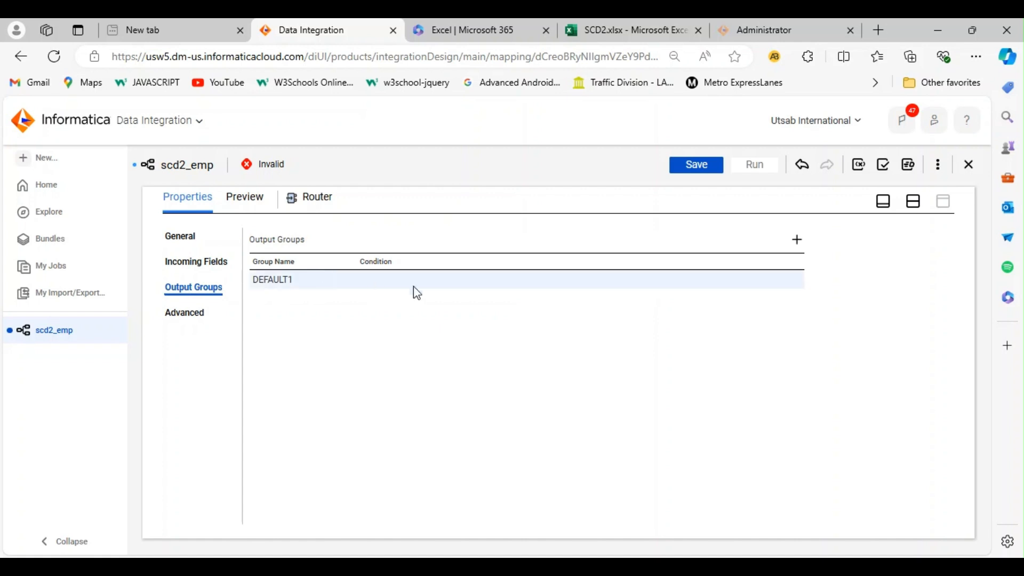
{"action": "left_click", "coordinate": [797, 240]}
{"action": "left_click", "coordinate": [797, 240]}
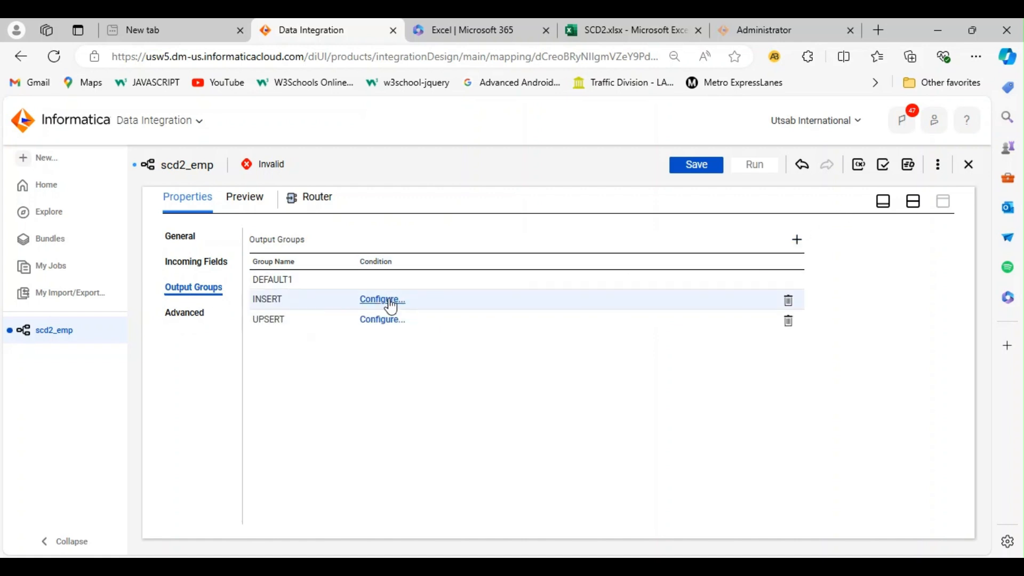
Define and validate an advanced filter condition ISNULL(SEQ_ID) for the Router's INSERT group, and apply it.
{"action": "left_click", "coordinate": [391, 302]}
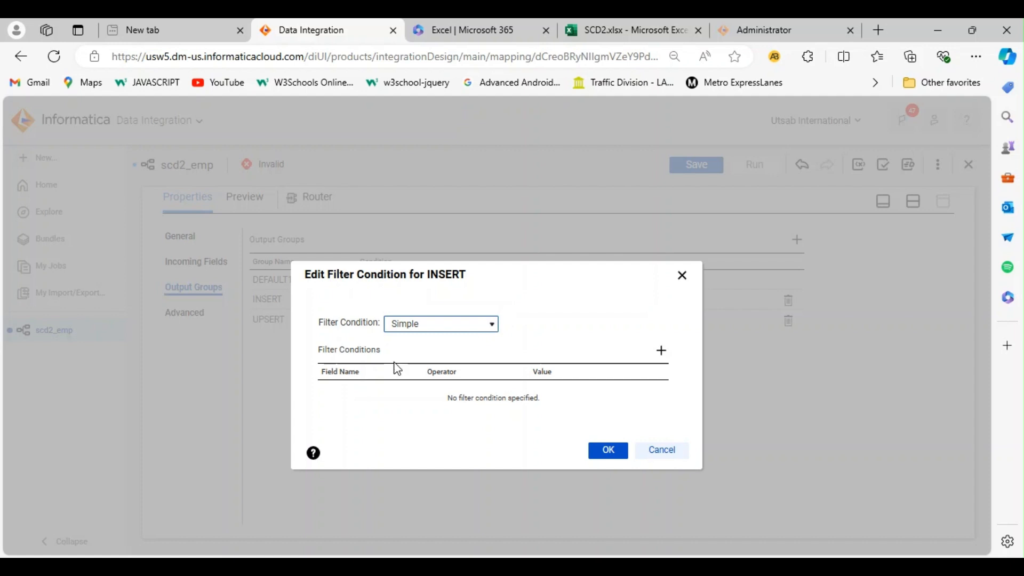
{"action": "key", "text": "Down"}
{"action": "left_click", "coordinate": [603, 329]}
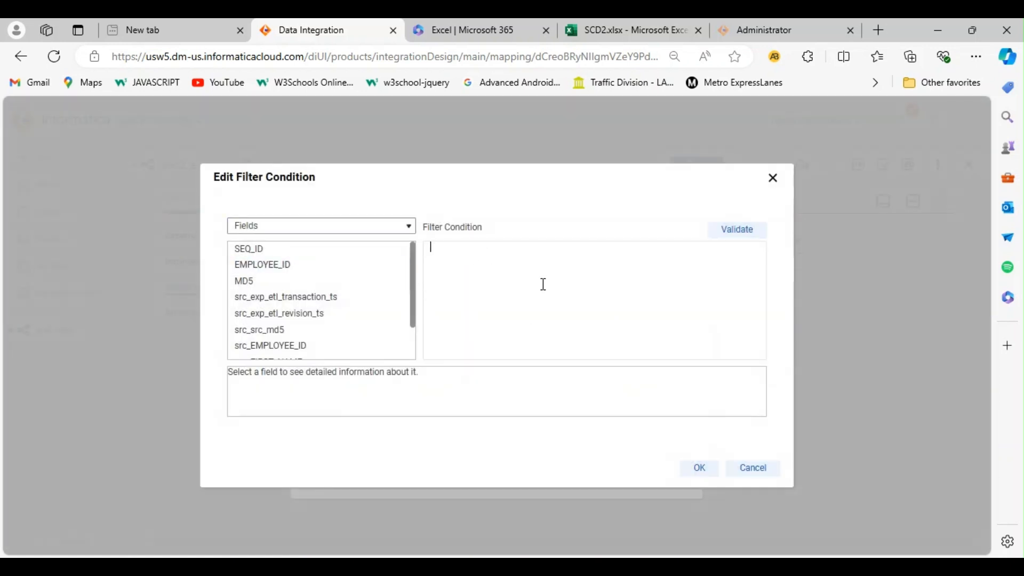
{"action": "key", "text": "BackSpace"}
{"action": "key", "text": "BackSpace"}
{"action": "type", "text": "ISNULL()"}
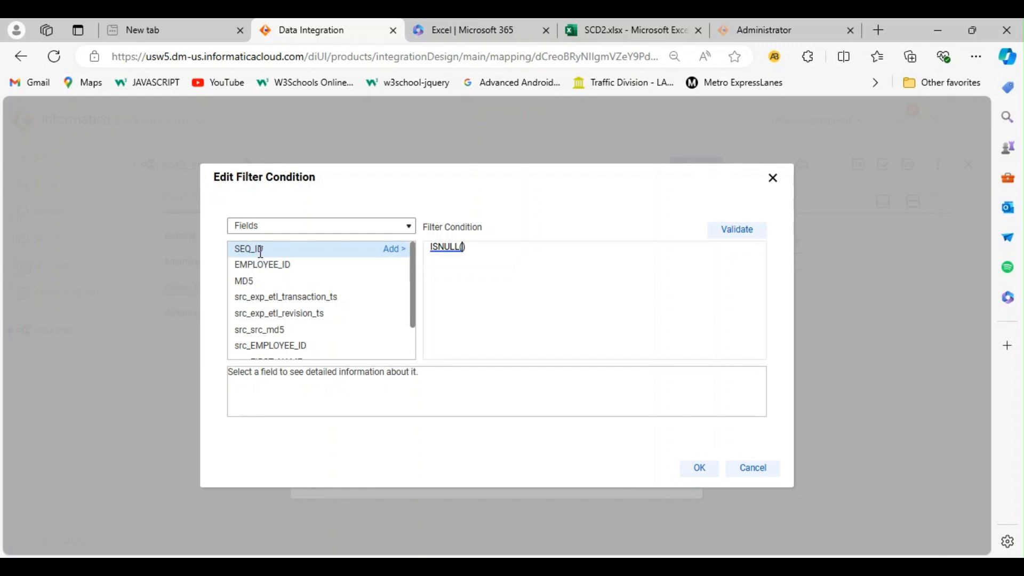
{"action": "left_click", "coordinate": [393, 249]}
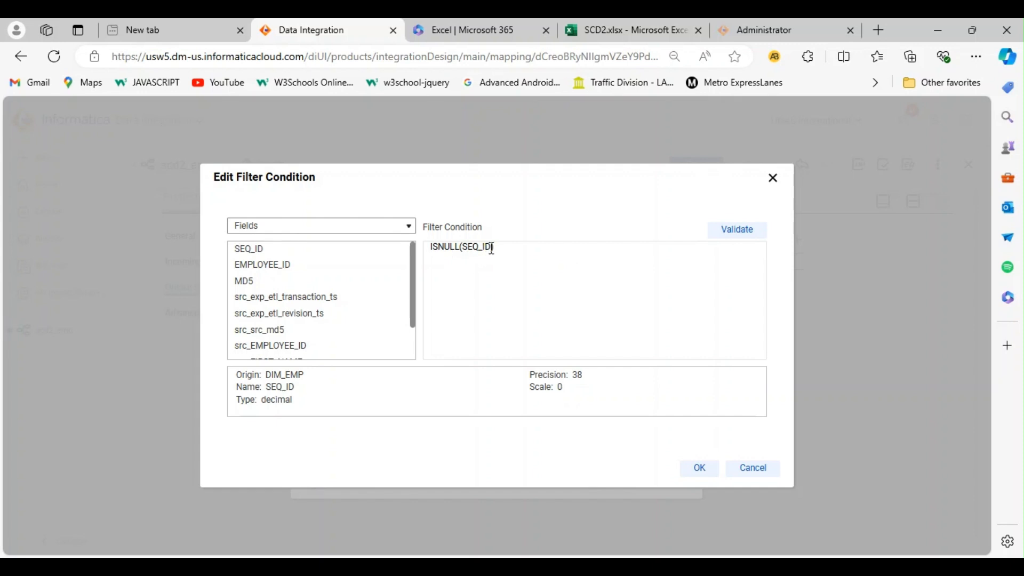
{"action": "left_click", "coordinate": [742, 232]}
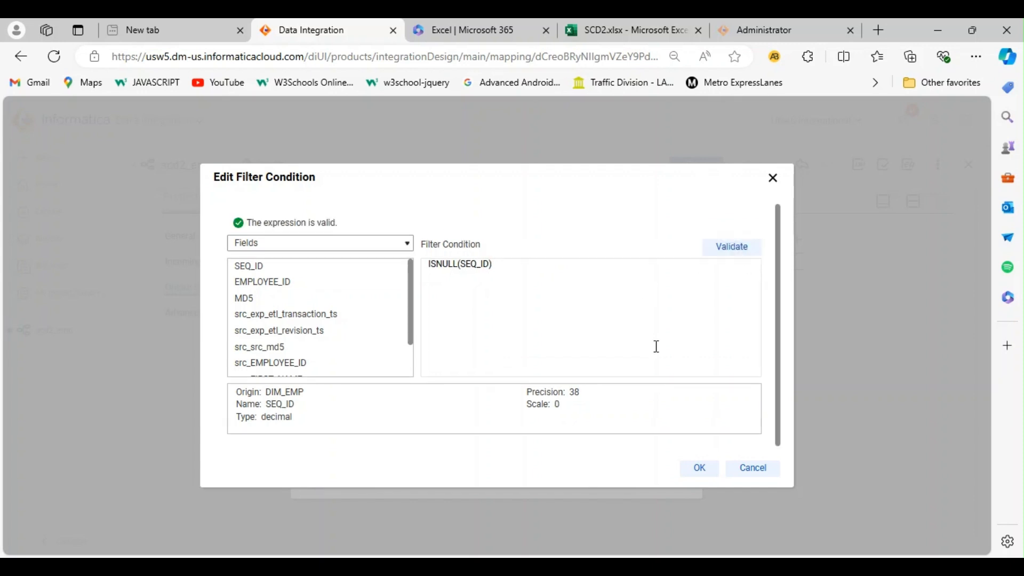
{"action": "left_click", "coordinate": [697, 467]}
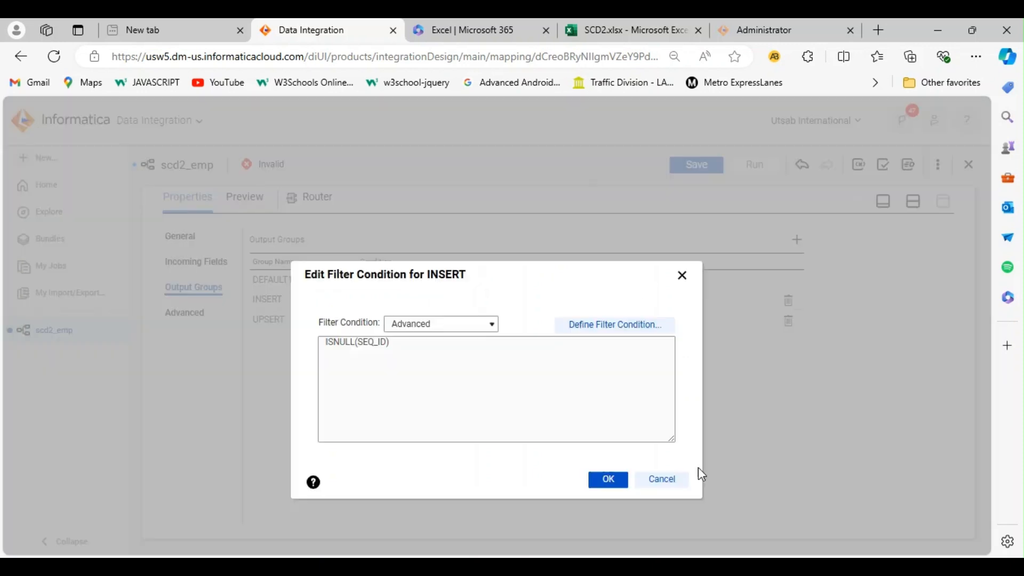
{"action": "left_click", "coordinate": [606, 479]}
Switch the UPSERT group's filter condition to Advanced and enter NOT ISNULL(SEQ_ID) as its first line.
{"action": "left_click", "coordinate": [383, 320]}
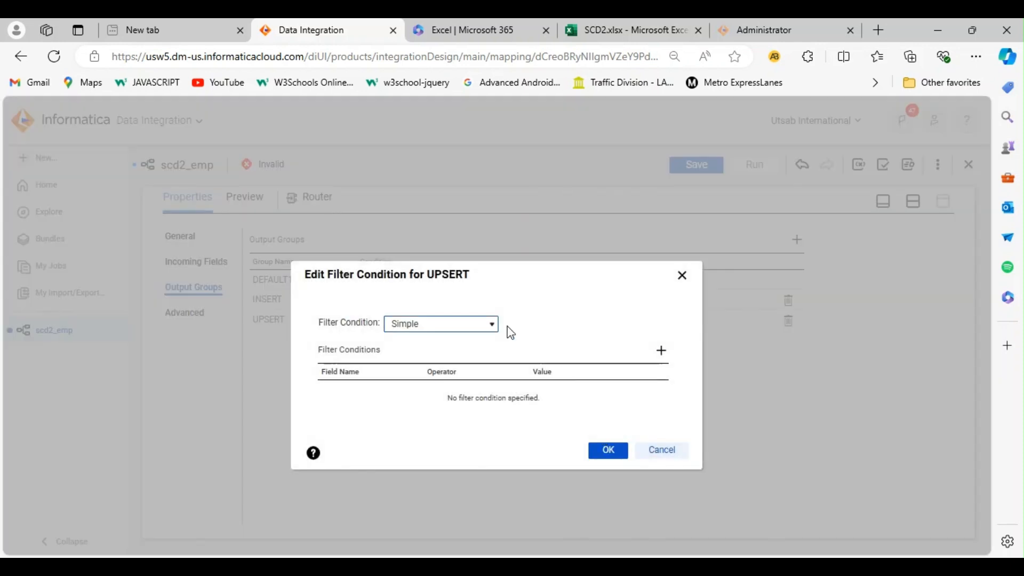
{"action": "left_click", "coordinate": [477, 324]}
{"action": "left_click", "coordinate": [422, 350]}
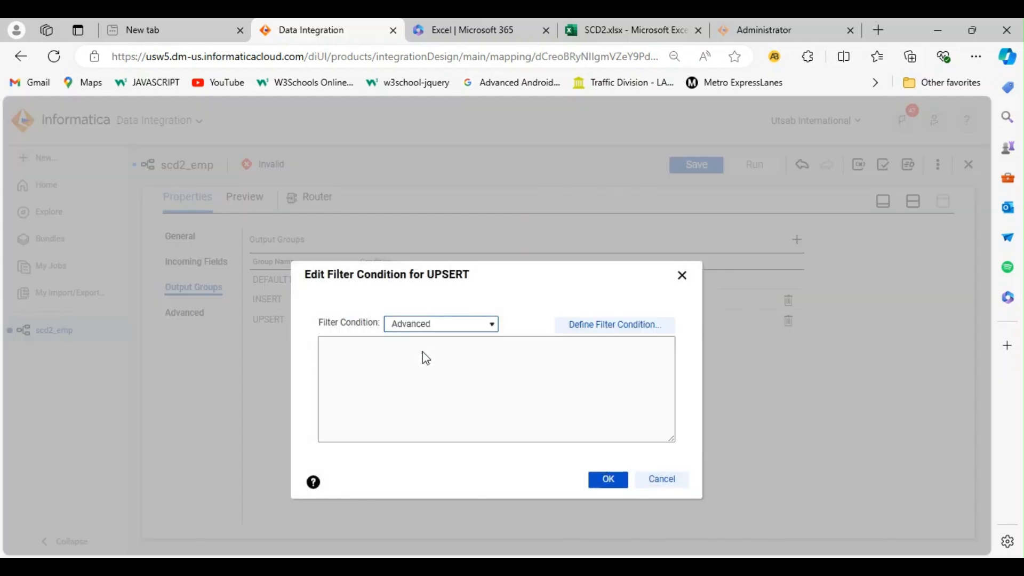
{"action": "left_click", "coordinate": [598, 324]}
{"action": "type", "text": "NOT ISNULL"}
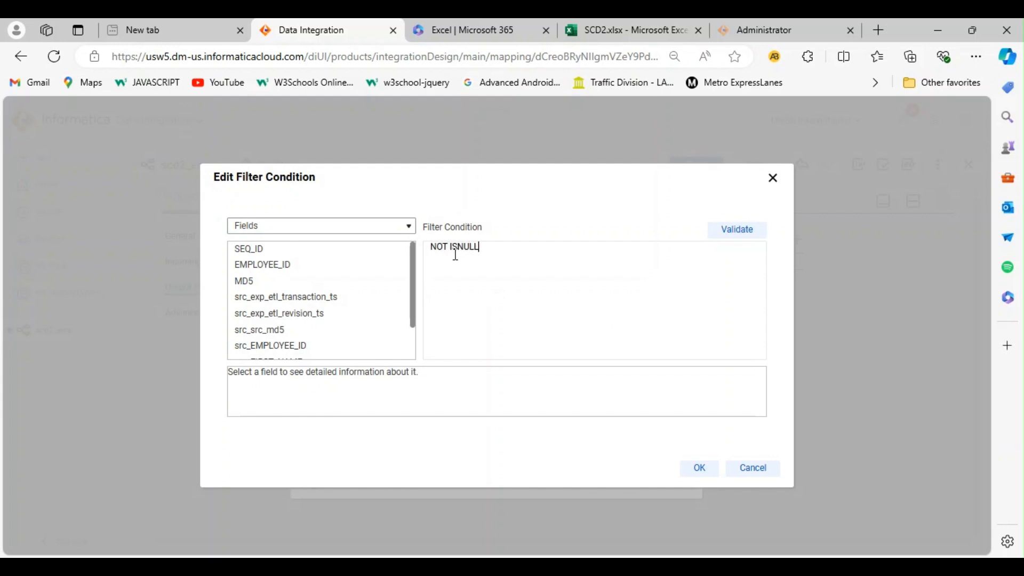
{"action": "type", "text": "("}
{"action": "left_click", "coordinate": [388, 248]}
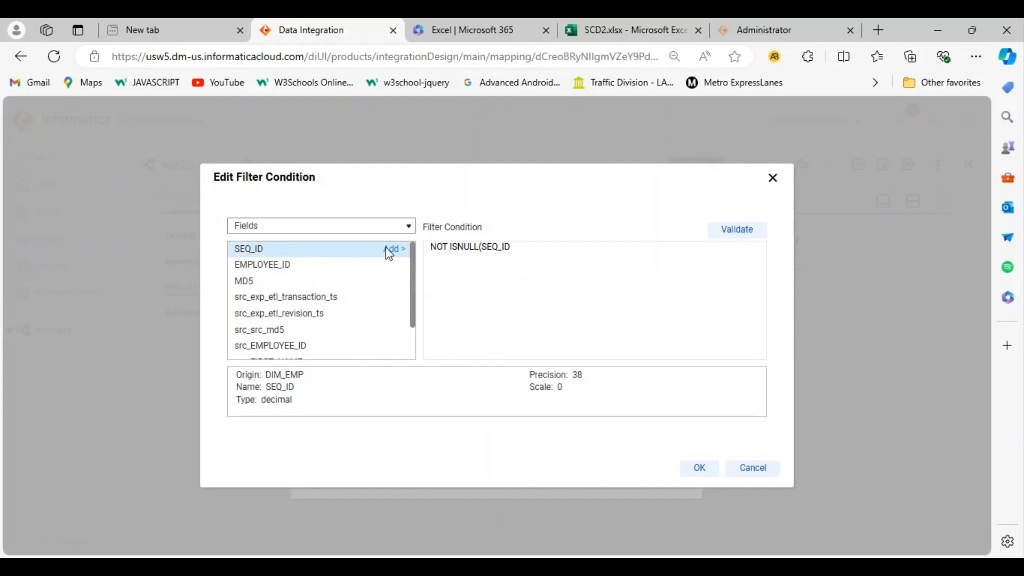
{"action": "type", "text": ")"}
Extend the UPSERT filter condition with AND MD5 <>src_src_md5 on a new line, validate it and apply it.
{"action": "key", "text": "Return"}
{"action": "type", "text": "AND"}
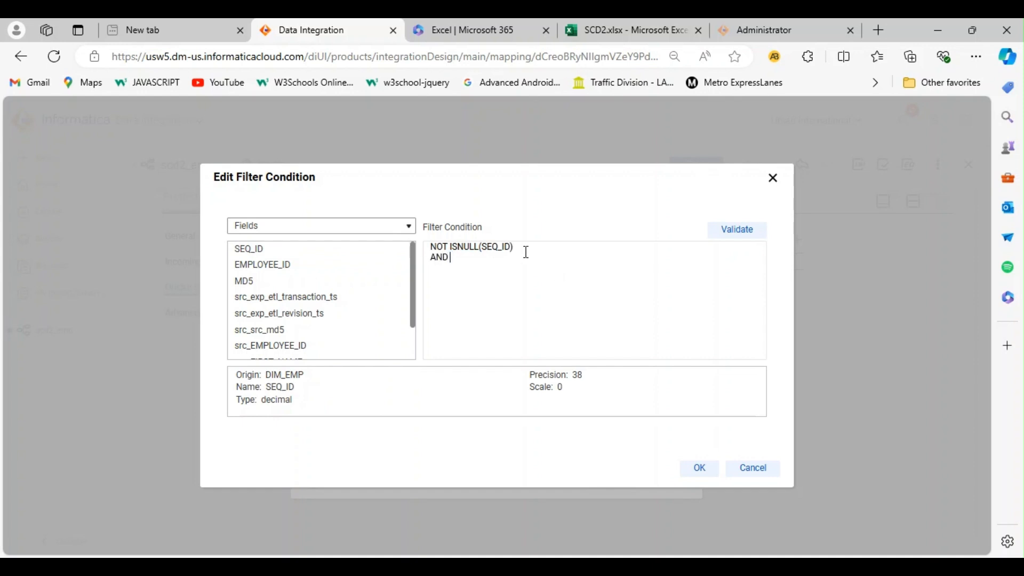
{"action": "mouse_move", "coordinate": [301, 283]}
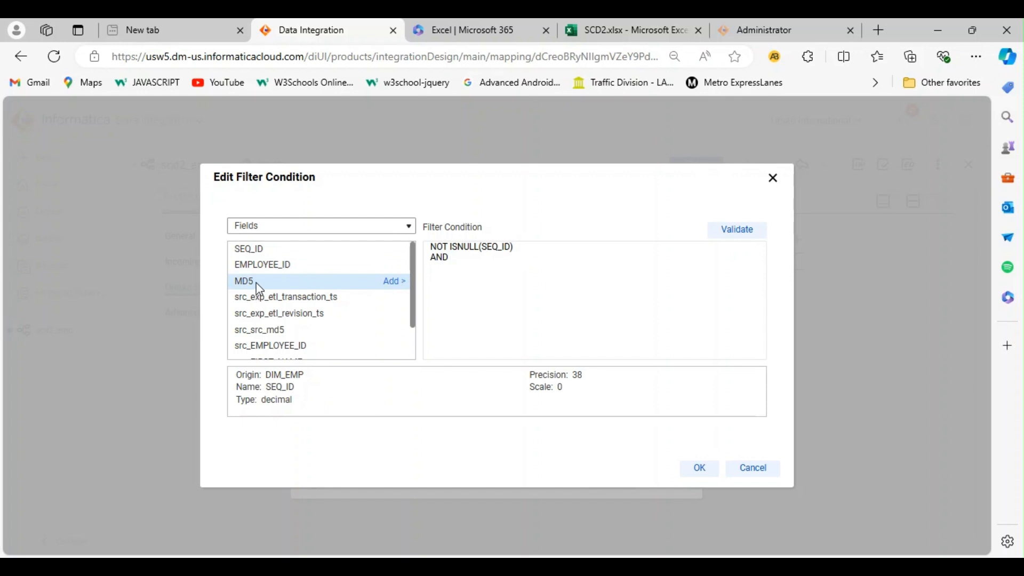
{"action": "left_click", "coordinate": [395, 286]}
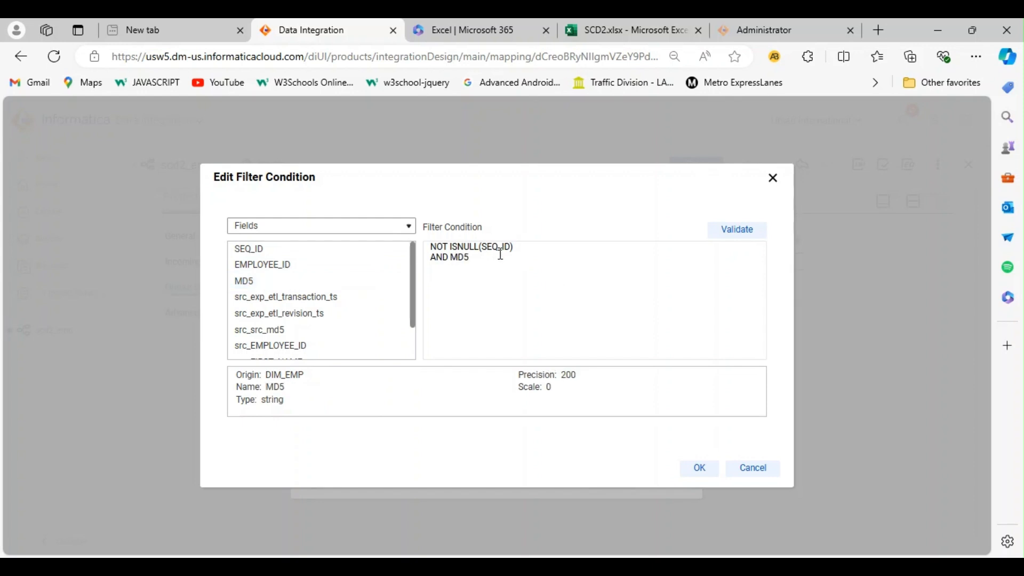
{"action": "mouse_move", "coordinate": [377, 280]}
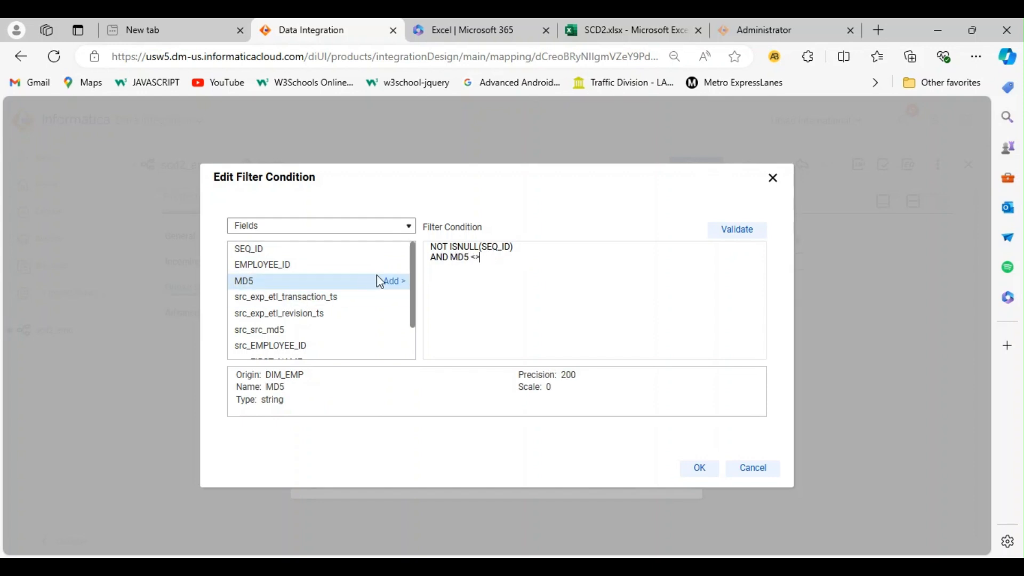
{"action": "left_click_drag", "start_coordinate": [412, 288], "coordinate": [414, 343]}
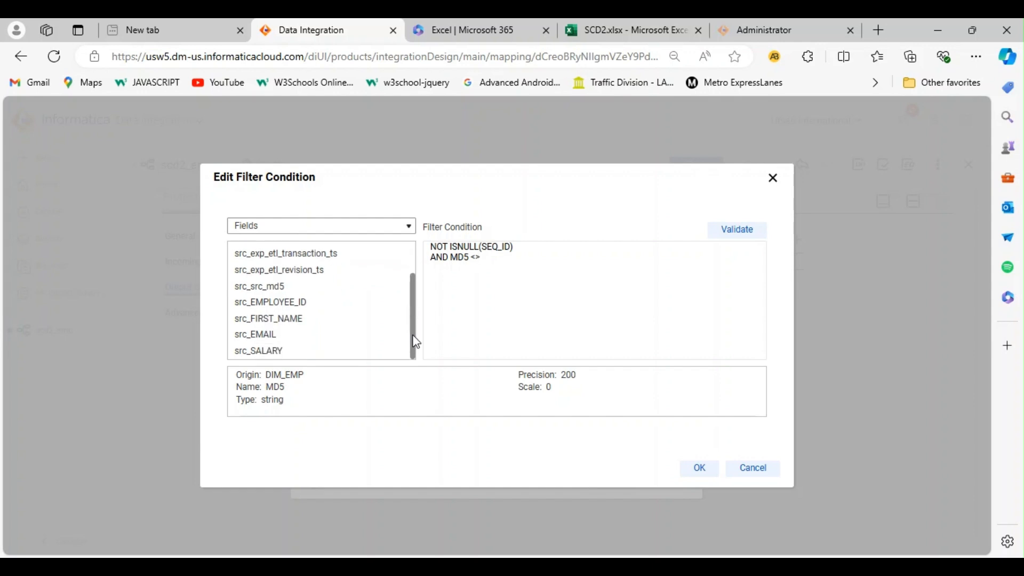
{"action": "left_click", "coordinate": [399, 287]}
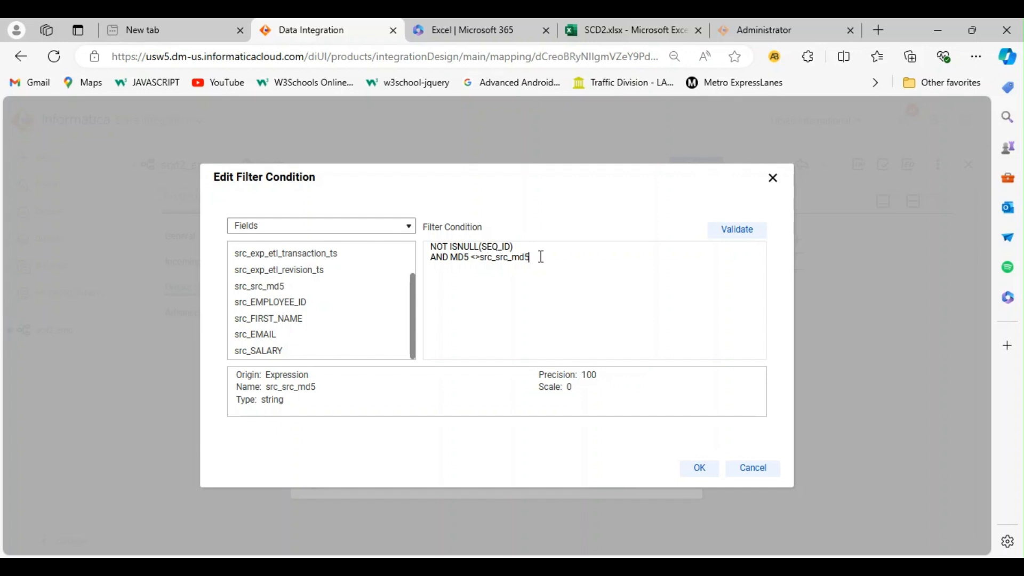
{"action": "left_click", "coordinate": [742, 232]}
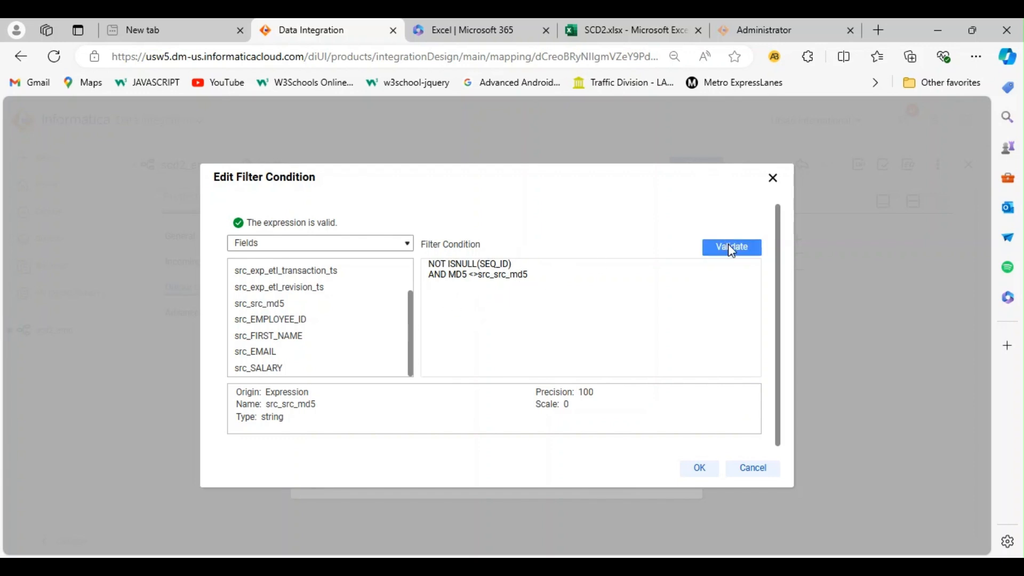
{"action": "left_click", "coordinate": [707, 476]}
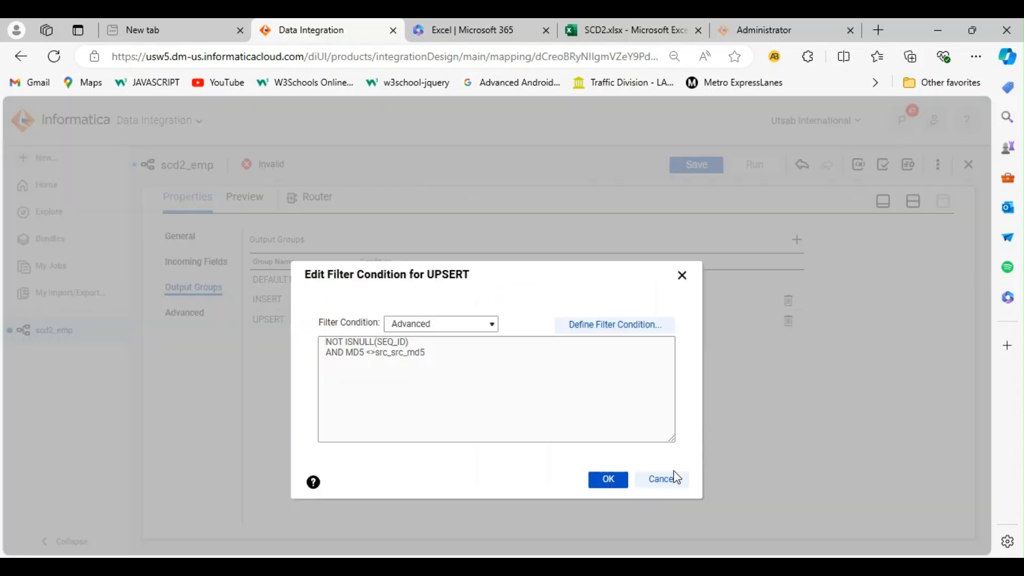
{"action": "left_click", "coordinate": [608, 478]}
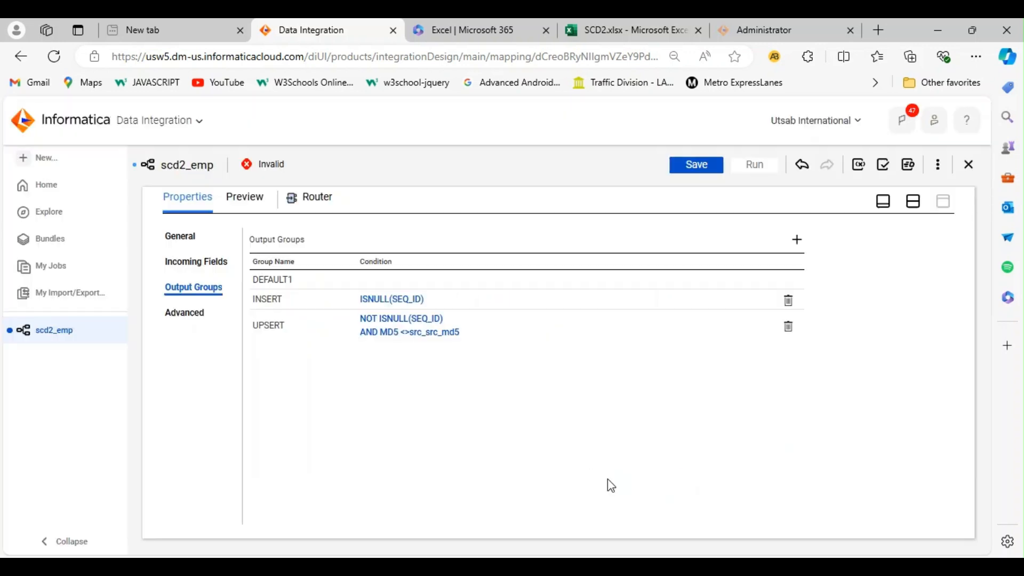
Delete the link from the Router's DEFAULT1 group to Target and connect the Router's INSERT group to Target instead.
{"action": "left_click", "coordinate": [883, 201]}
{"action": "left_click", "coordinate": [861, 309]}
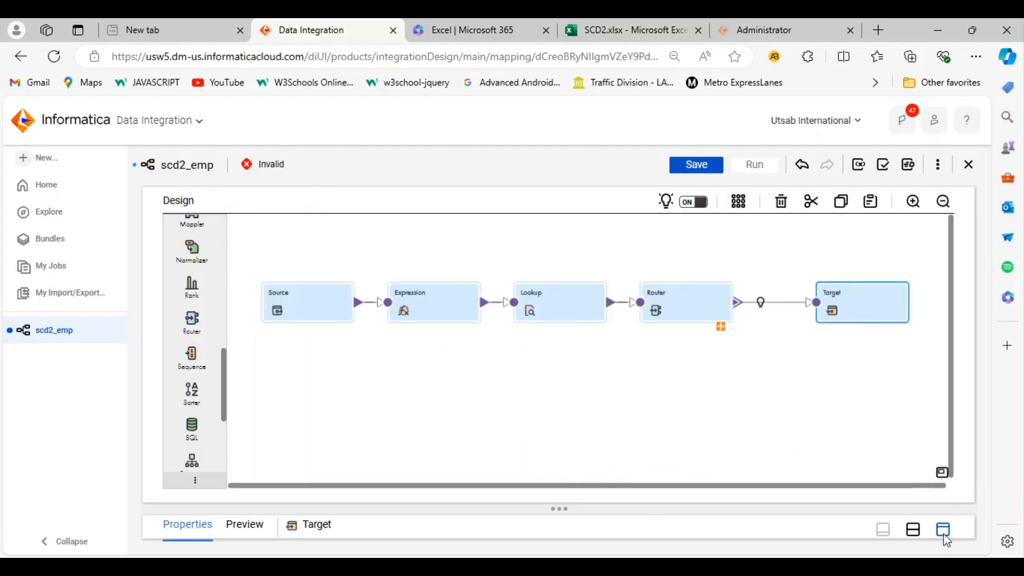
{"action": "left_click", "coordinate": [721, 326]}
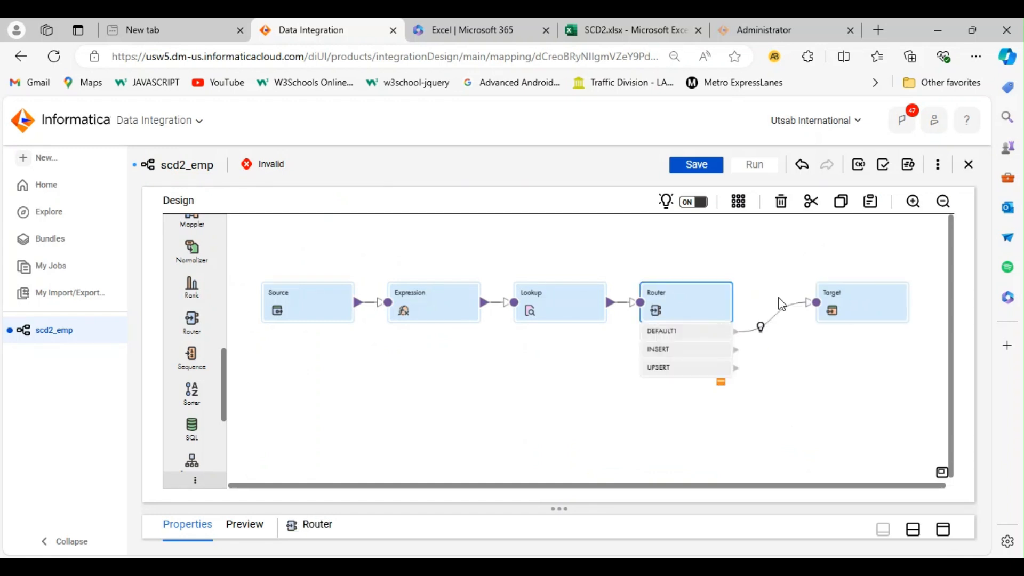
{"action": "left_click", "coordinate": [777, 332]}
{"action": "key", "text": "Delete"}
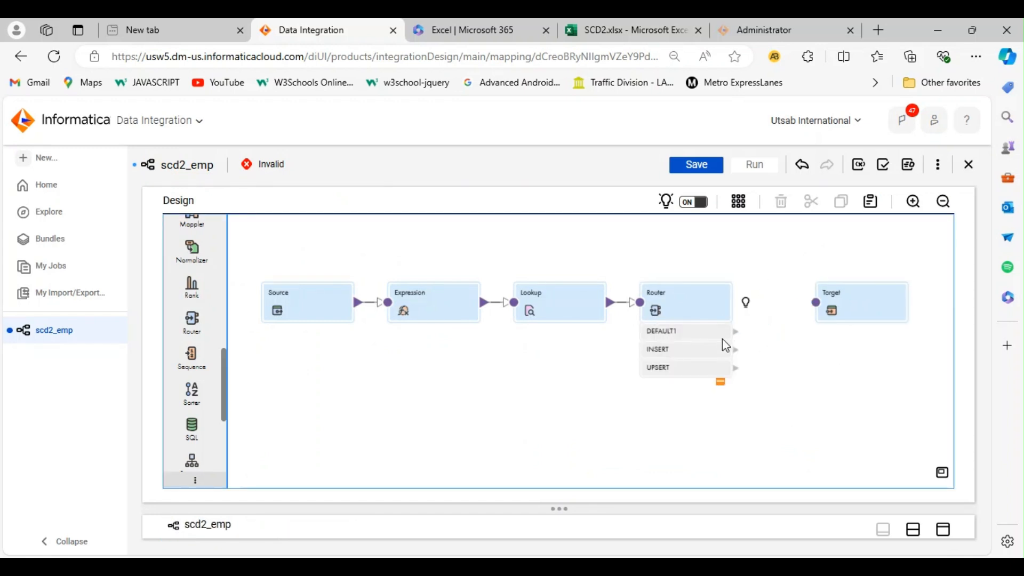
{"action": "left_click_drag", "start_coordinate": [738, 352], "coordinate": [815, 302]}
Set the connection of the Target transformation to staging (Oracle).
{"action": "left_click", "coordinate": [859, 314]}
{"action": "left_click", "coordinate": [943, 529]}
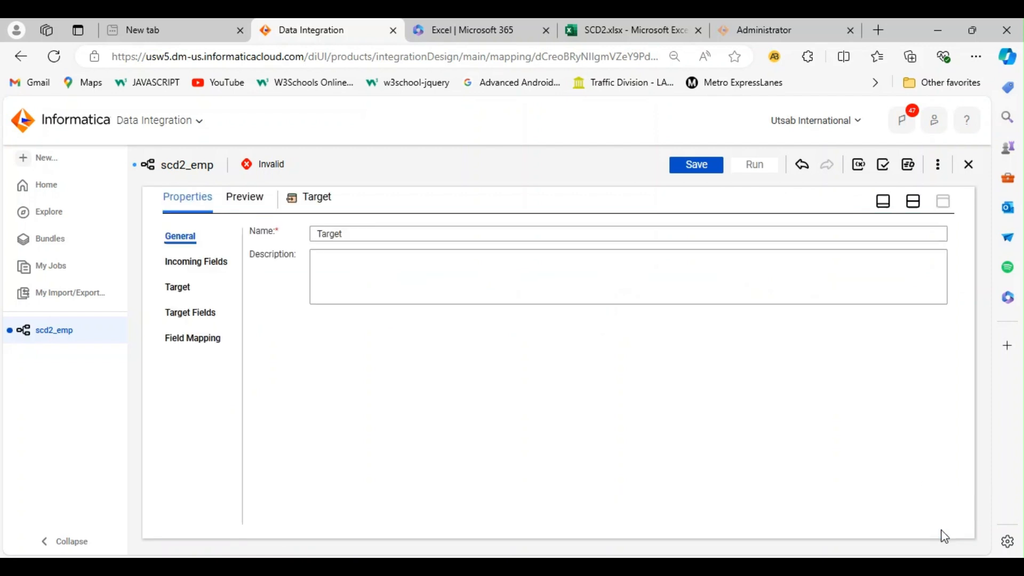
{"action": "left_click", "coordinate": [175, 289]}
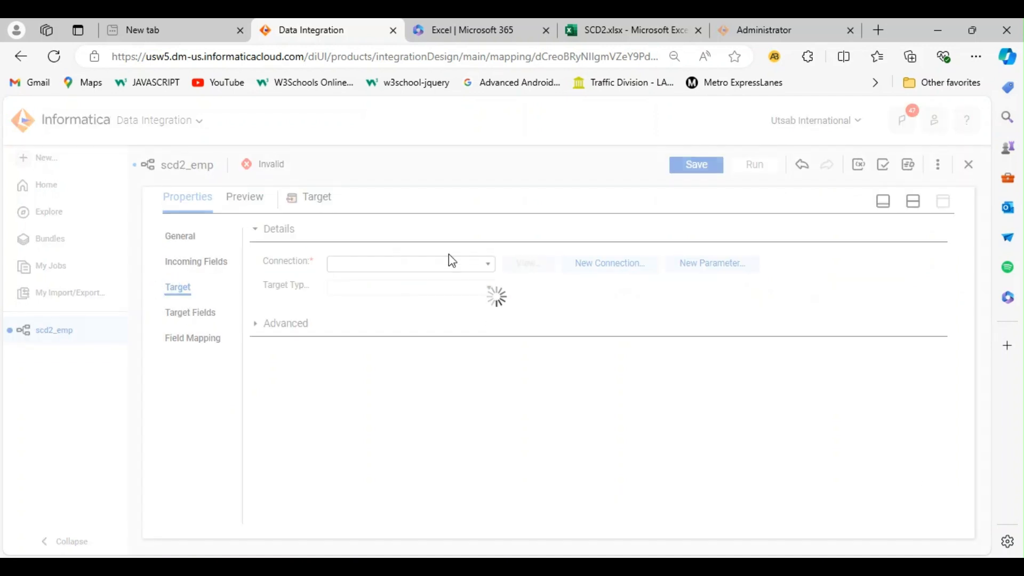
{"action": "left_click", "coordinate": [489, 266]}
{"action": "left_click", "coordinate": [368, 381]}
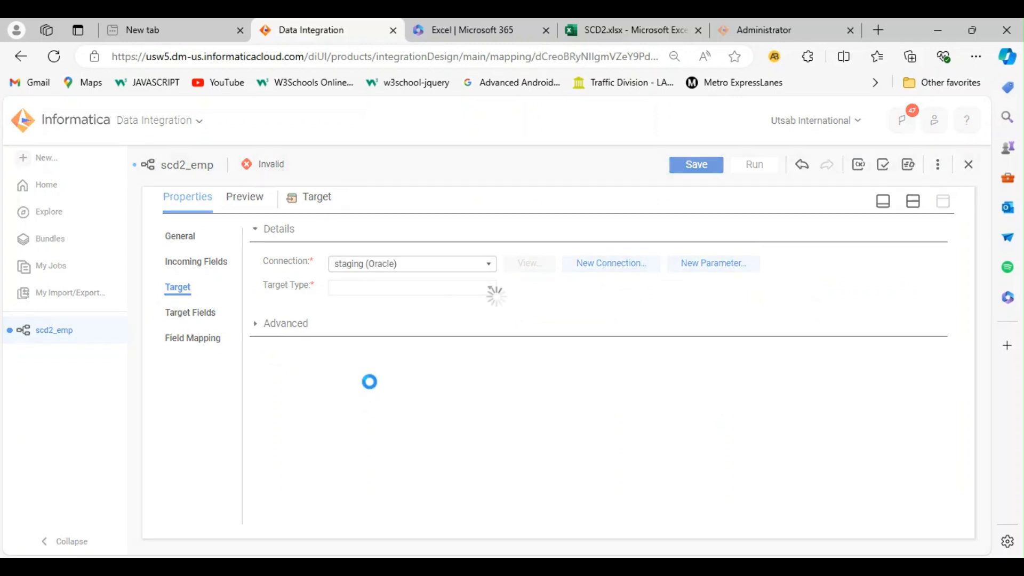
Search the existing target objects for DIM_E and choose the DIM_EMP table as the Target's object.
{"action": "left_click", "coordinate": [530, 310]}
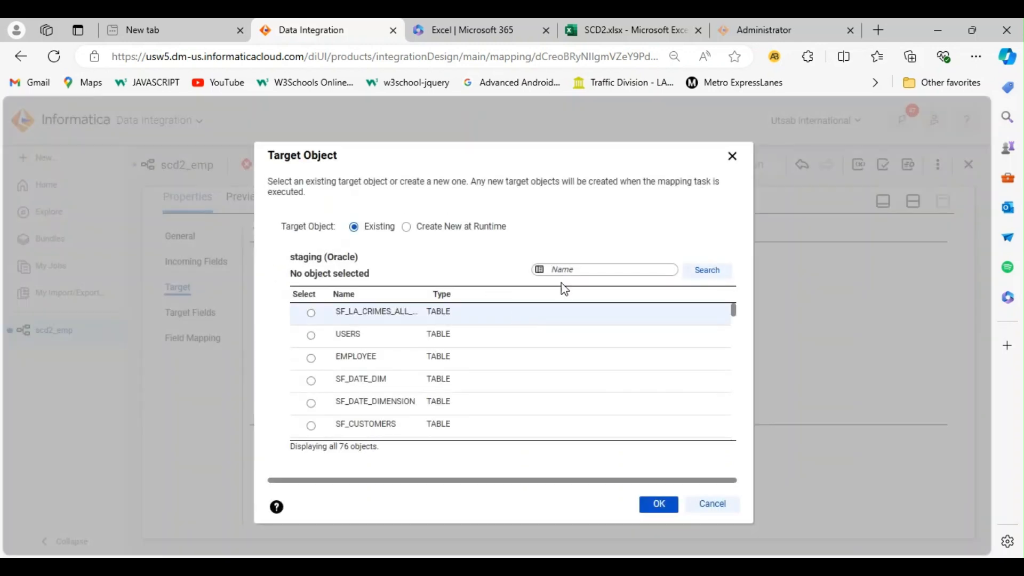
{"action": "left_click", "coordinate": [576, 270]}
{"action": "type", "text": "DIM"}
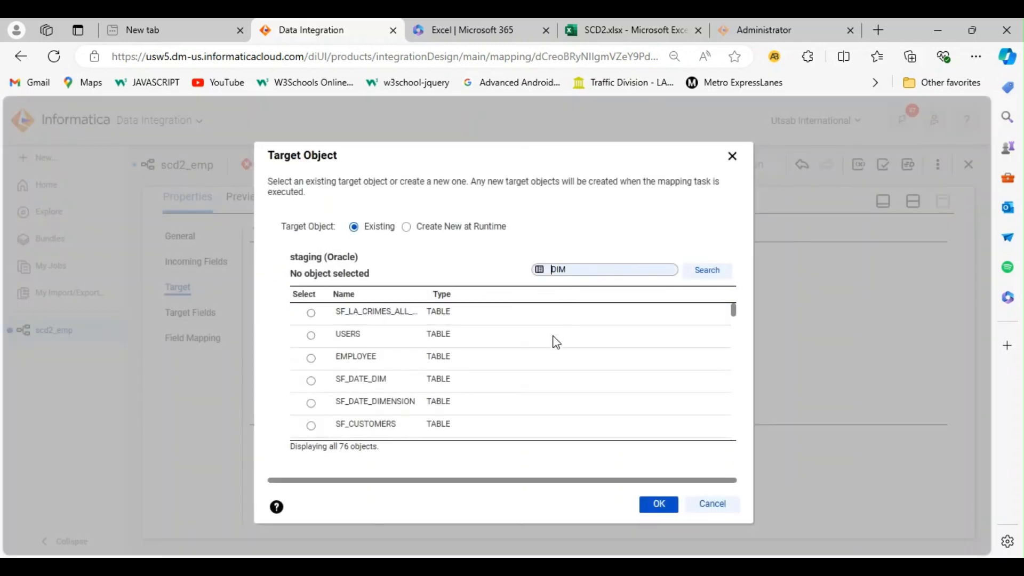
{"action": "type", "text": "_E"}
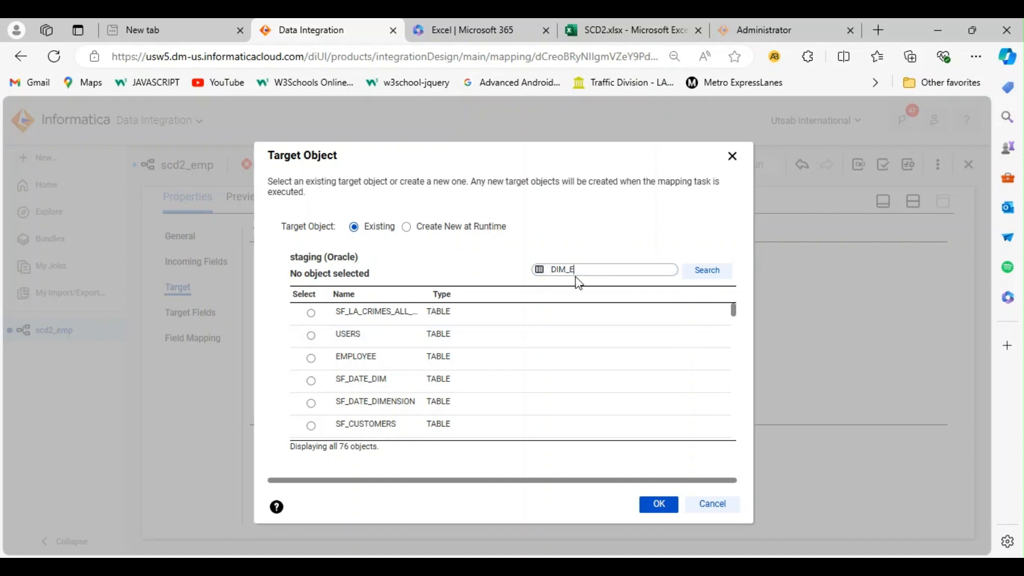
{"action": "key", "text": "Return"}
{"action": "left_click", "coordinate": [311, 335]}
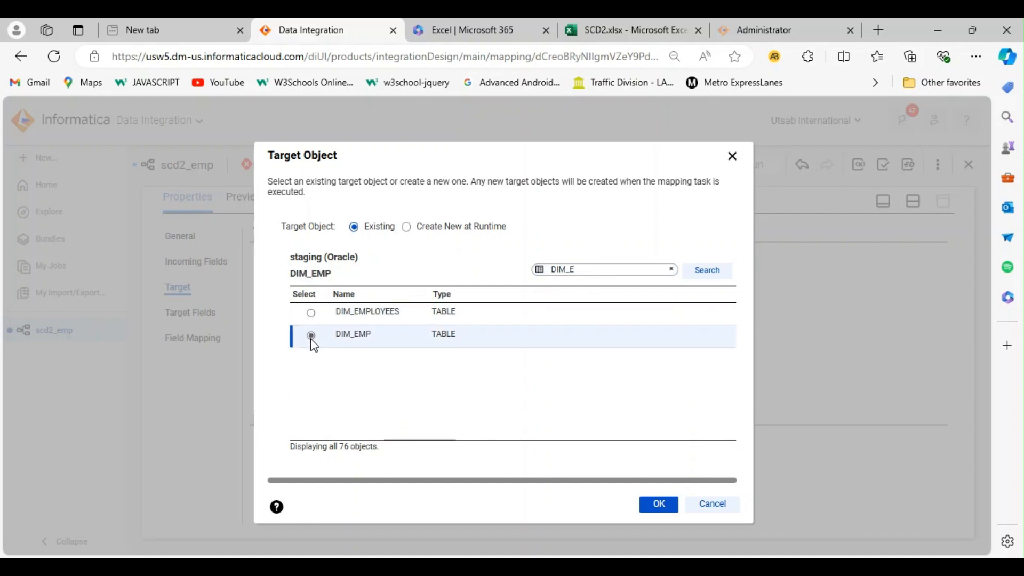
{"action": "left_click", "coordinate": [662, 505]}
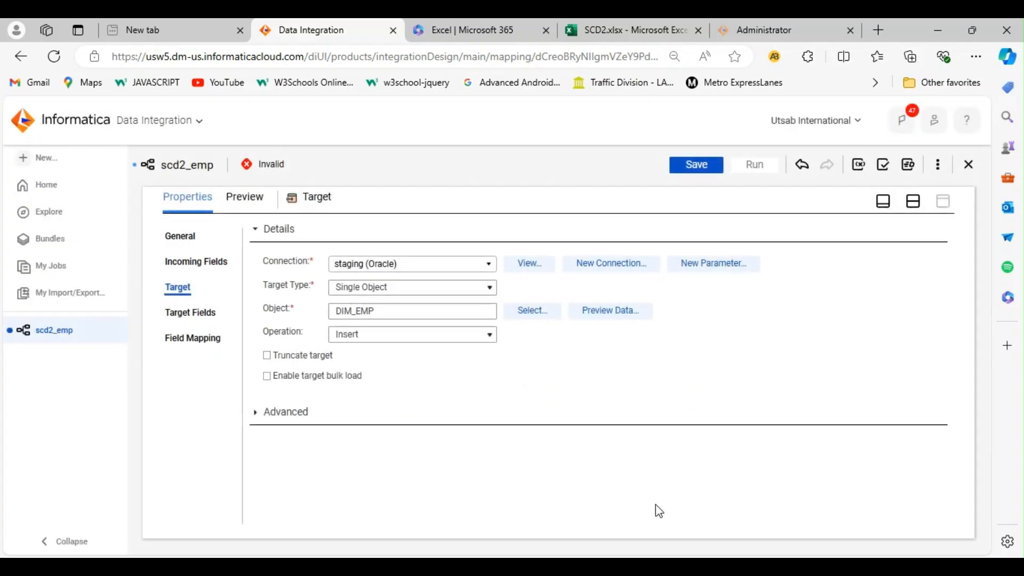
Automap the Target's fields with Smart Map and unmap the SEQ_ID target field.
{"action": "left_click", "coordinate": [196, 347]}
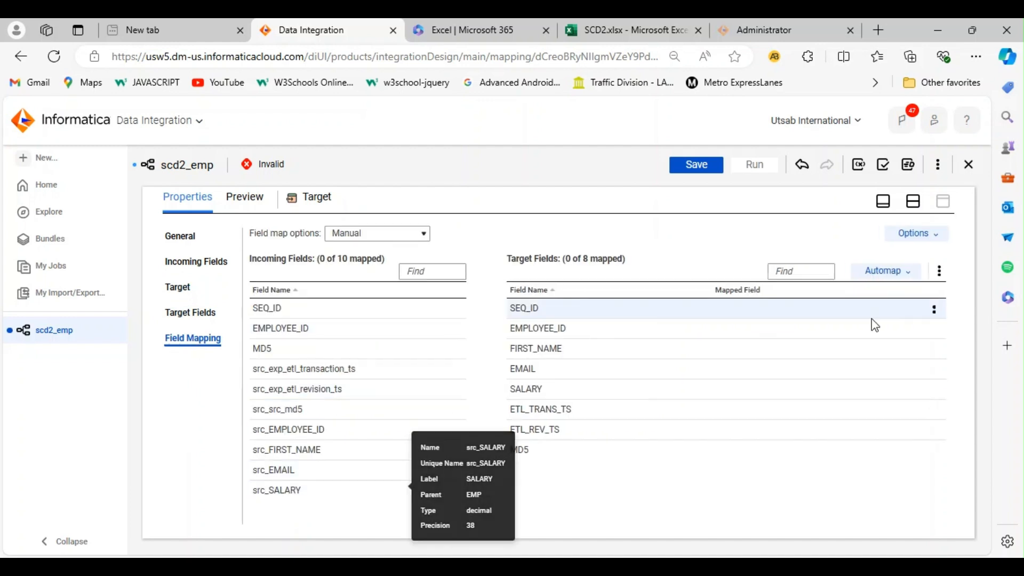
{"action": "left_click", "coordinate": [906, 272]}
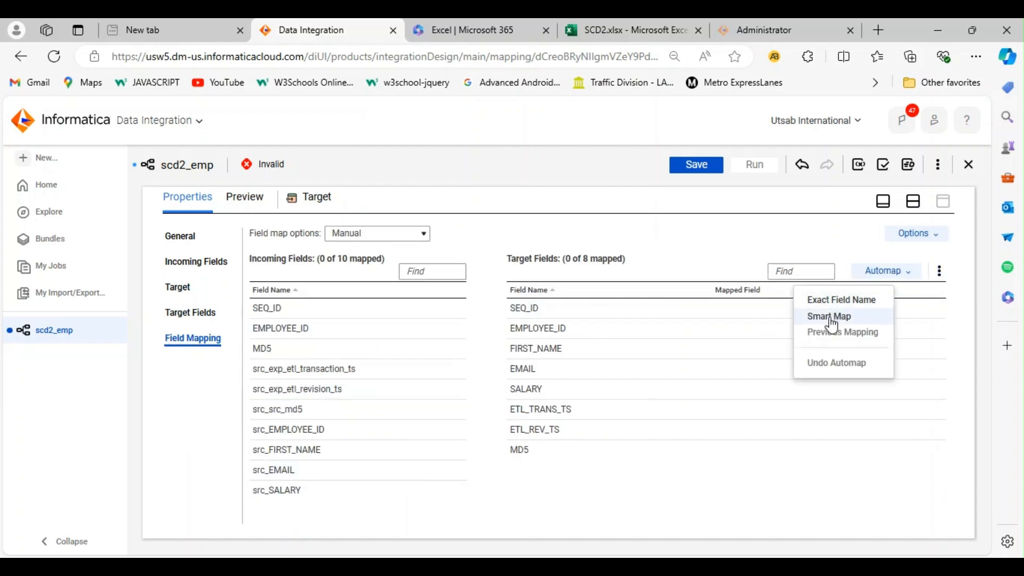
{"action": "left_click", "coordinate": [830, 317]}
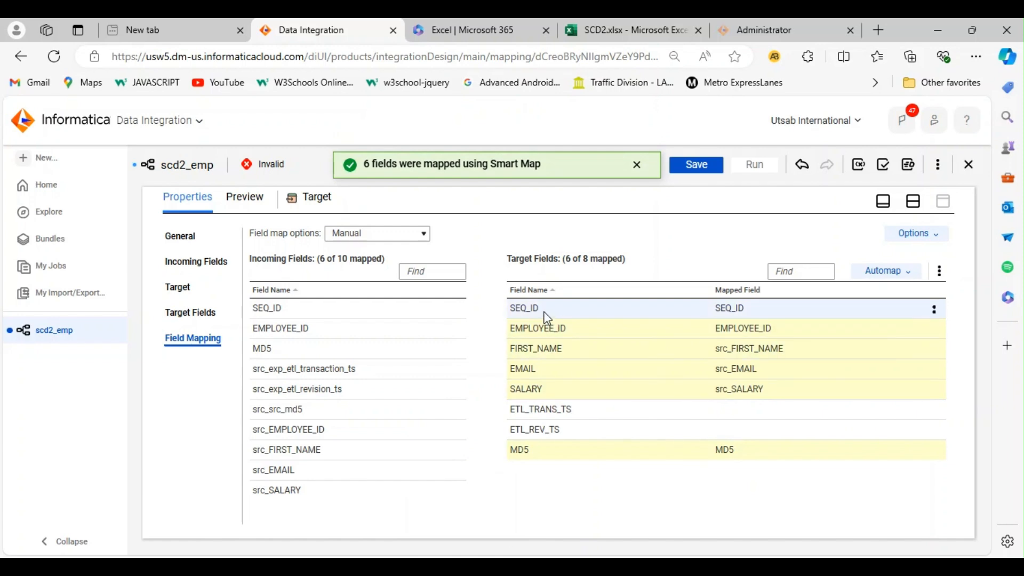
{"action": "mouse_move", "coordinate": [726, 312]}
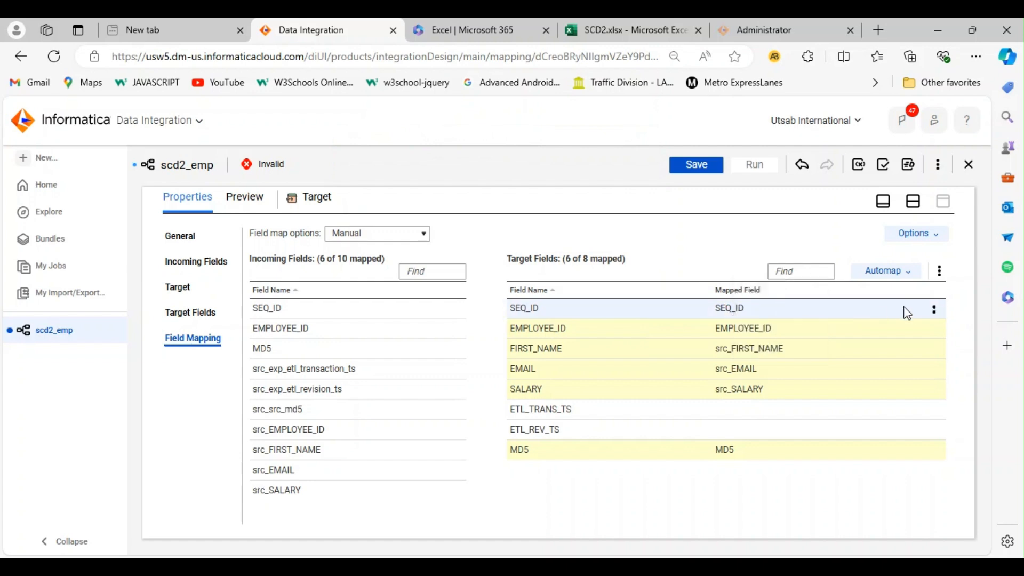
{"action": "left_click", "coordinate": [933, 309]}
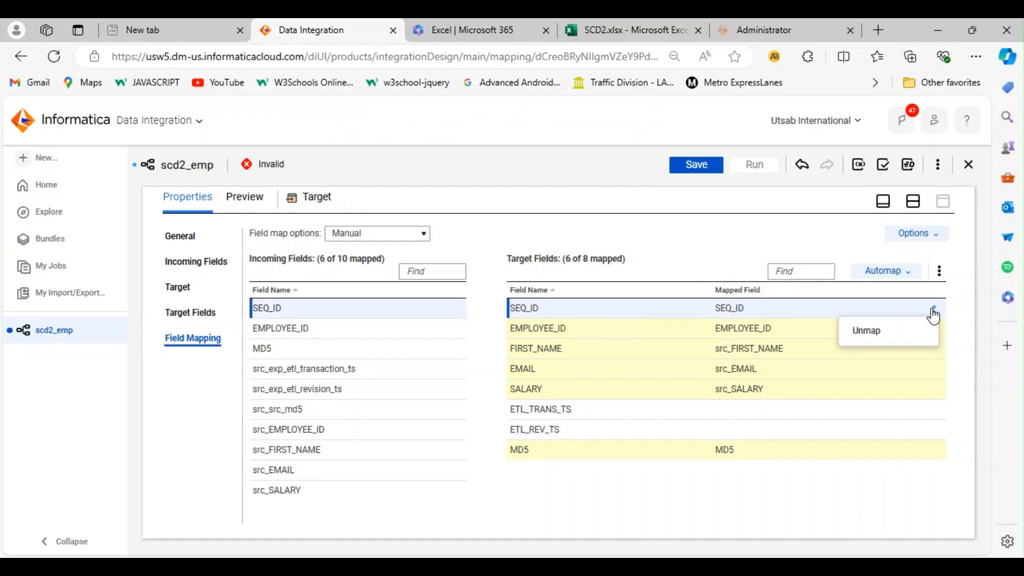
{"action": "left_click", "coordinate": [885, 332]}
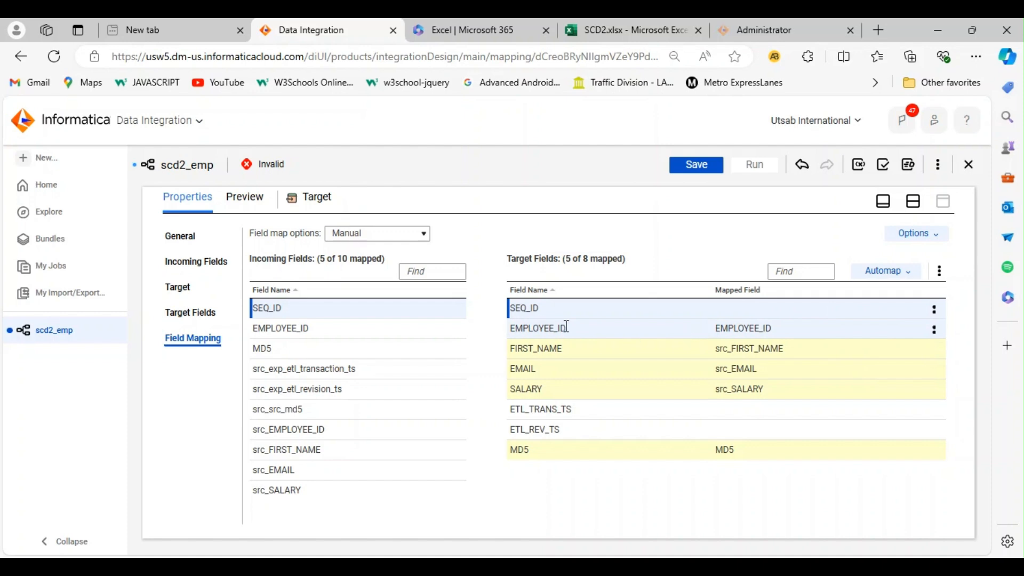
Unmap the EMPLOYEE_ID target field and map the incoming src_EMPLOYEE_ID field to it.
{"action": "mouse_move", "coordinate": [747, 329]}
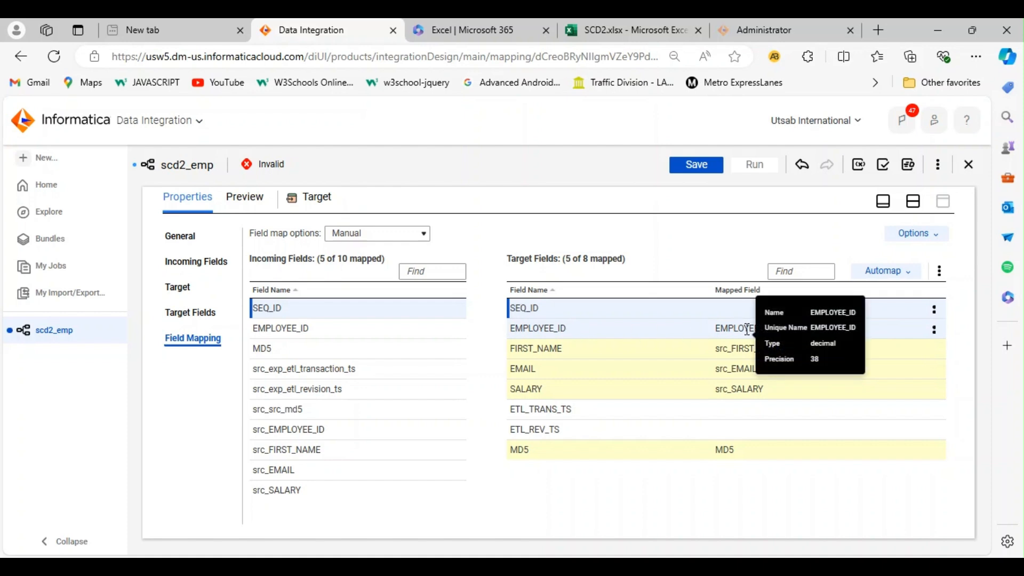
{"action": "left_click", "coordinate": [933, 330]}
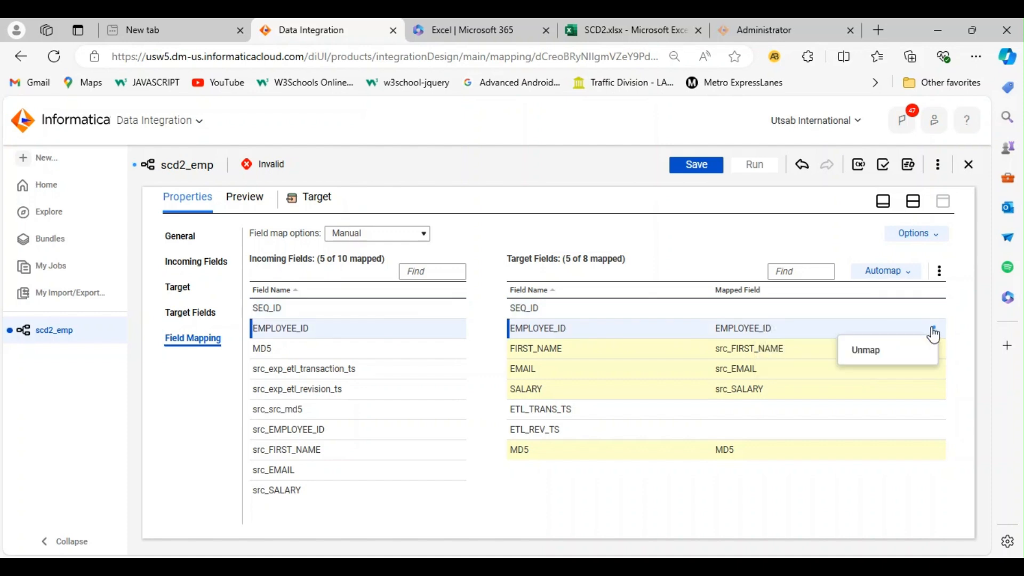
{"action": "left_click", "coordinate": [872, 352]}
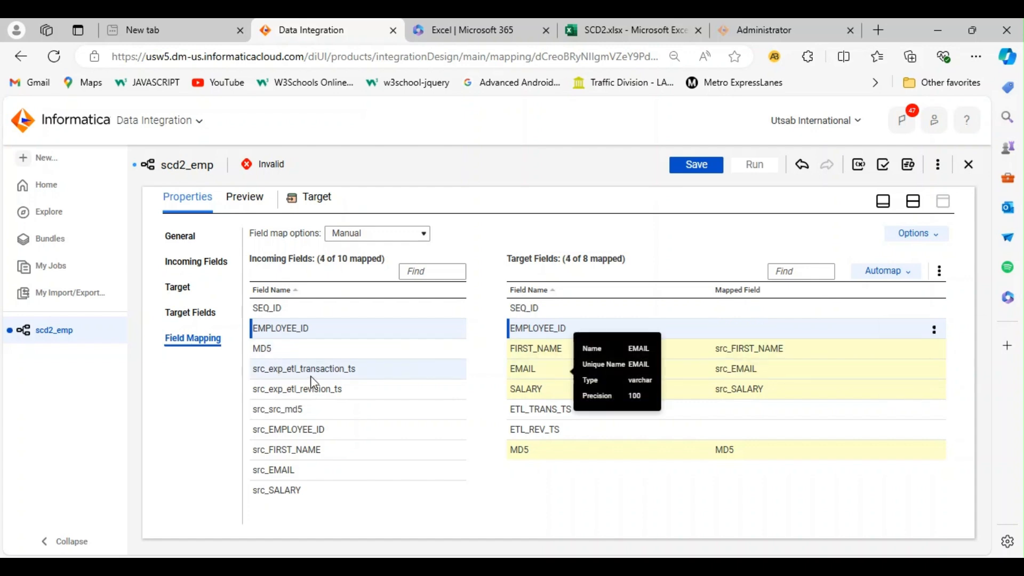
{"action": "left_click_drag", "start_coordinate": [297, 428], "coordinate": [725, 327]}
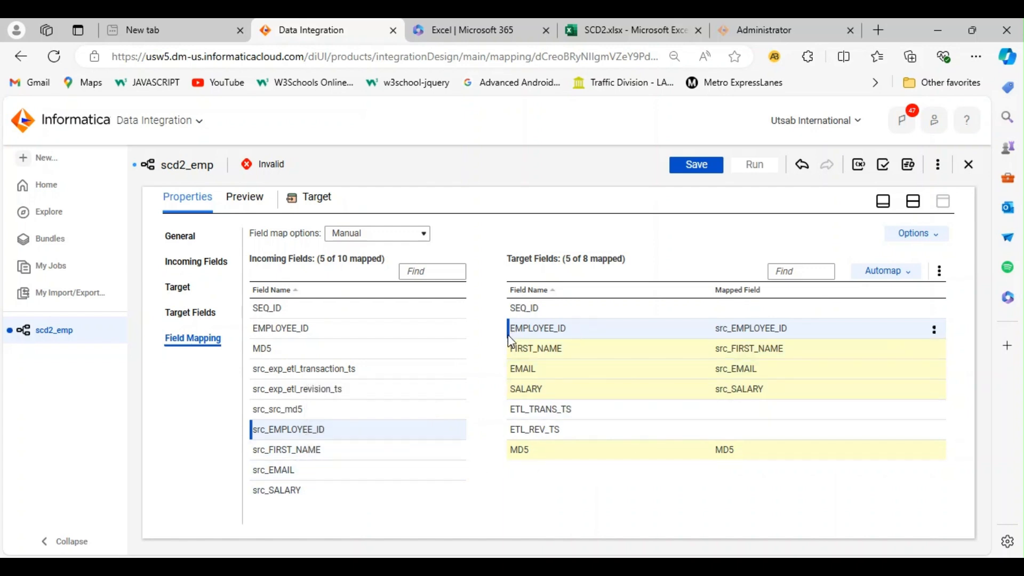
{"action": "left_click_drag", "start_coordinate": [511, 339], "coordinate": [508, 353]}
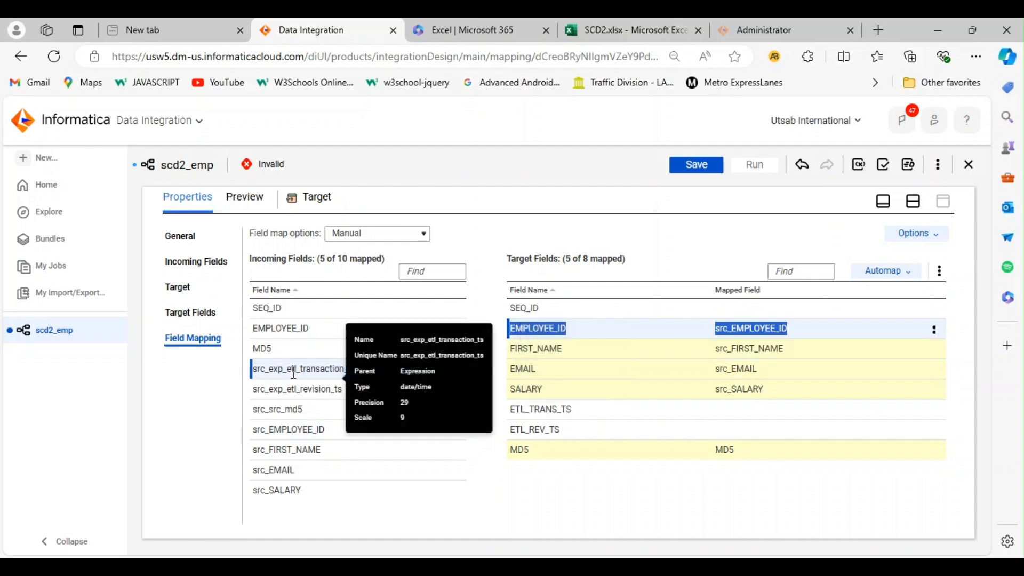
Map src_exp_etl_transaction_ts to ETL_TRANS_TS and src_exp_etl_revision_ts to ETL_REV_TS.
{"action": "left_click_drag", "start_coordinate": [293, 374], "coordinate": [709, 411]}
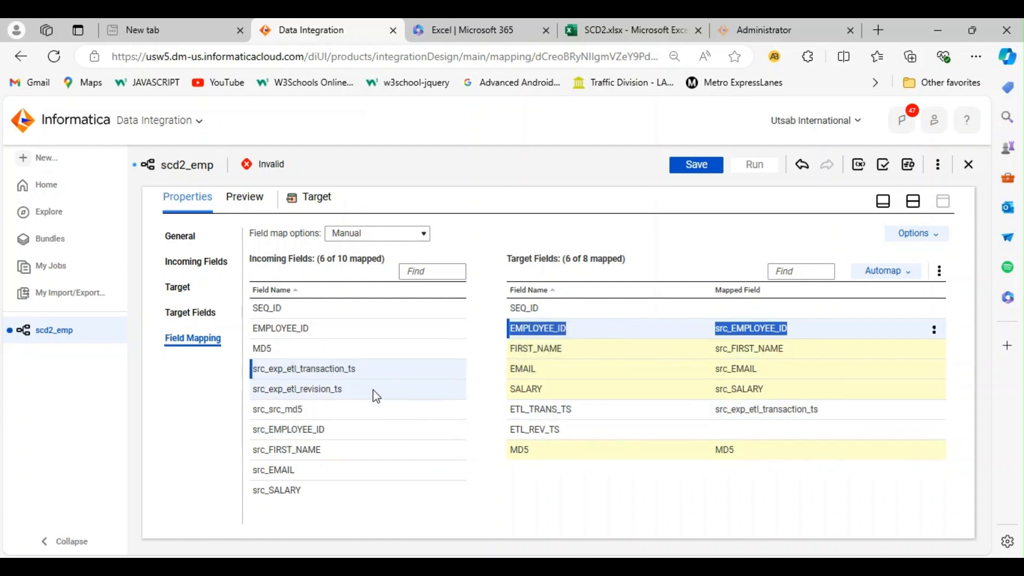
{"action": "left_click_drag", "start_coordinate": [332, 388], "coordinate": [707, 437]}
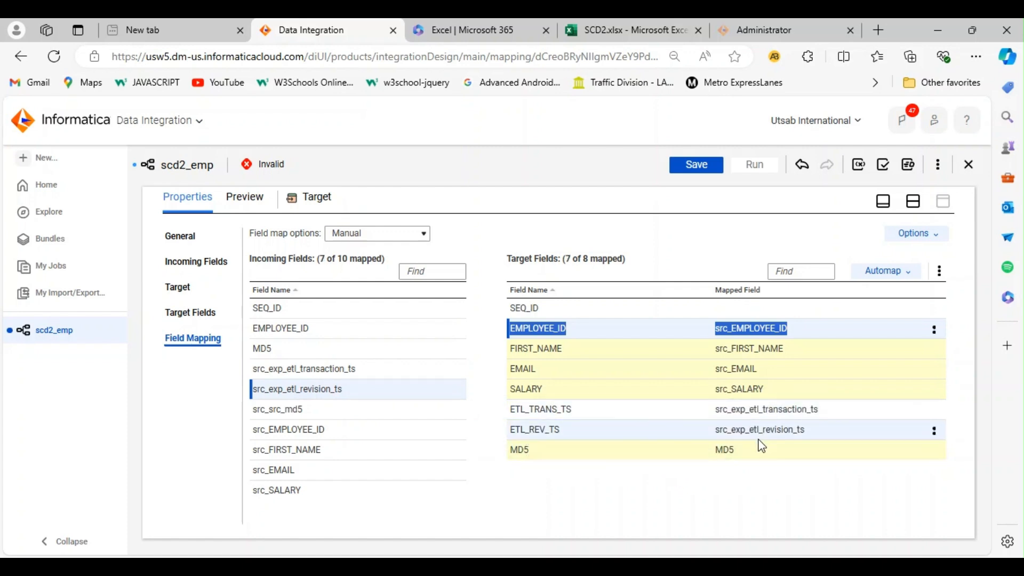
Replace the mapping of the MD5 target field with the incoming src_src_md5 field and save the mapping.
{"action": "mouse_move", "coordinate": [746, 456]}
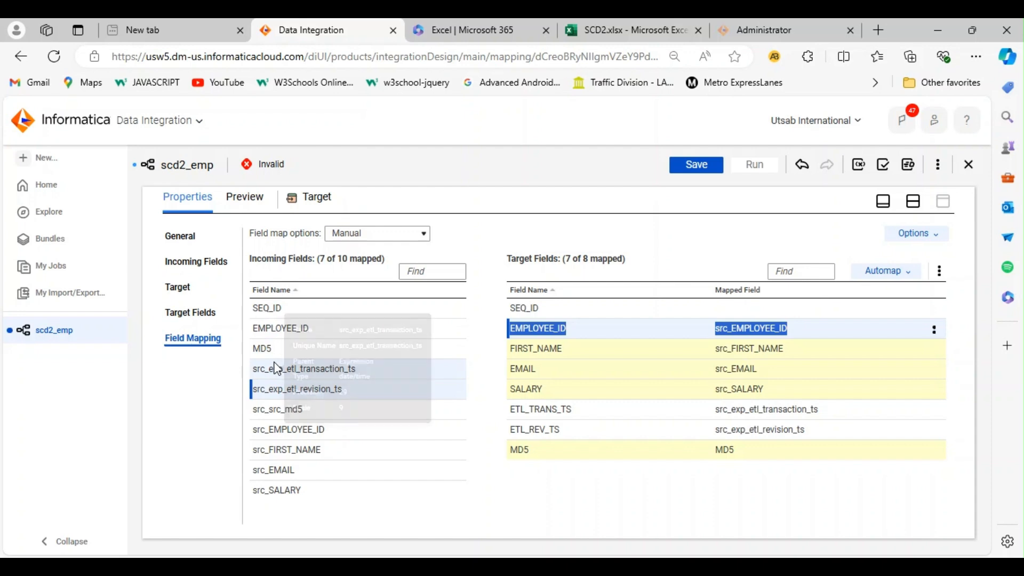
{"action": "left_click", "coordinate": [755, 456]}
{"action": "left_click", "coordinate": [933, 453]}
{"action": "left_click", "coordinate": [885, 474]}
{"action": "left_click_drag", "start_coordinate": [307, 409], "coordinate": [746, 453]}
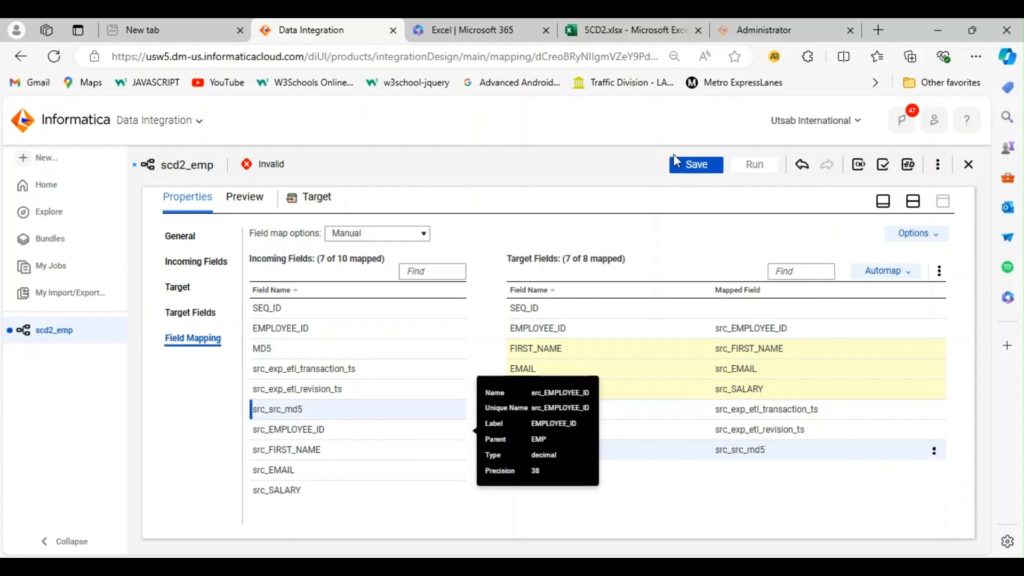
{"action": "left_click", "coordinate": [682, 166]}
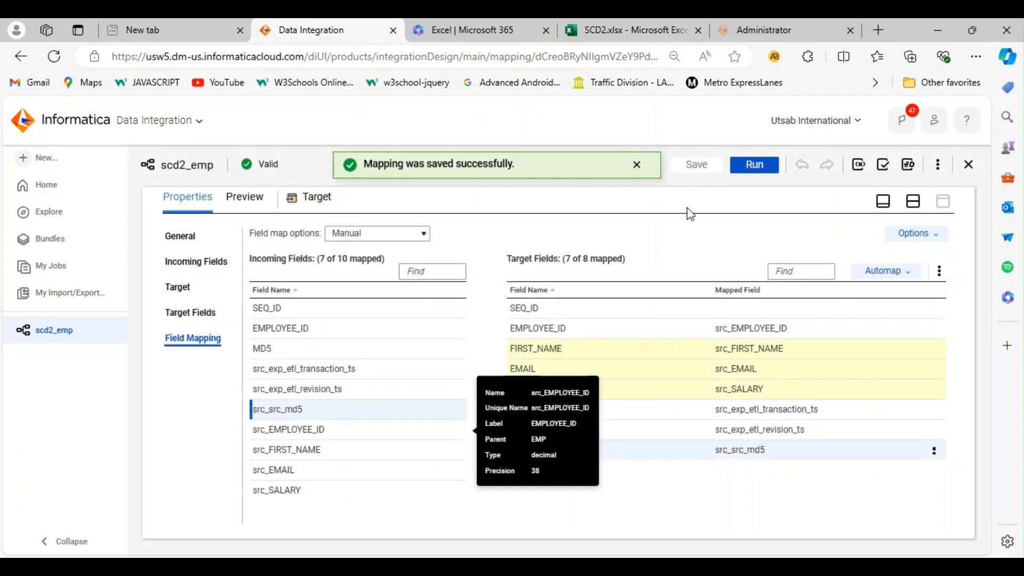
Paste two copies of the Target transformation on the canvas and place them below the original Target.
{"action": "left_click", "coordinate": [881, 203]}
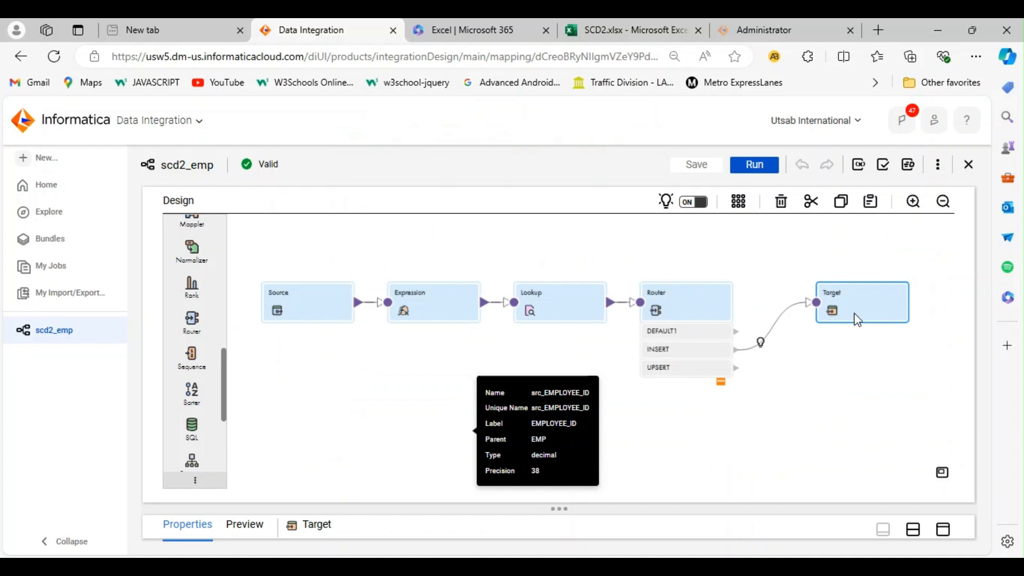
{"action": "left_click", "coordinate": [870, 201]}
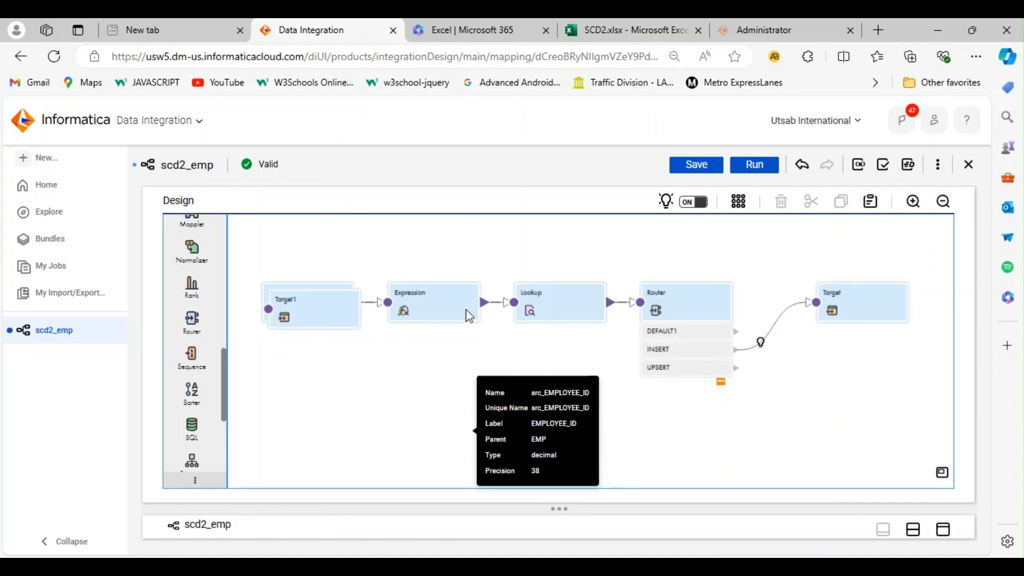
{"action": "left_click", "coordinate": [870, 201]}
{"action": "left_click", "coordinate": [313, 320]}
{"action": "left_click_drag", "start_coordinate": [320, 320], "coordinate": [864, 370]}
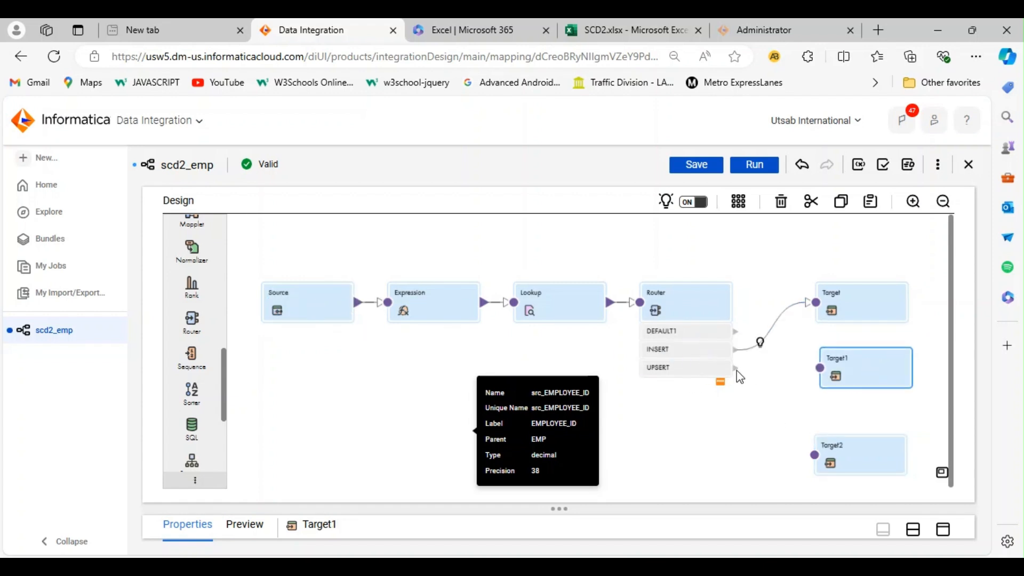
Connect the Router's UPSERT group to both copied targets, Target1 and Target2.
{"action": "left_click_drag", "start_coordinate": [738, 373], "coordinate": [821, 369]}
{"action": "left_click_drag", "start_coordinate": [733, 367], "coordinate": [794, 420]}
{"action": "left_click", "coordinate": [746, 372]}
{"action": "left_click_drag", "start_coordinate": [736, 369], "coordinate": [814, 467]}
Open the general properties of Target1 with its name ready for editing.
{"action": "left_click", "coordinate": [877, 369]}
{"action": "left_click", "coordinate": [944, 531]}
{"action": "left_click", "coordinate": [353, 234]}
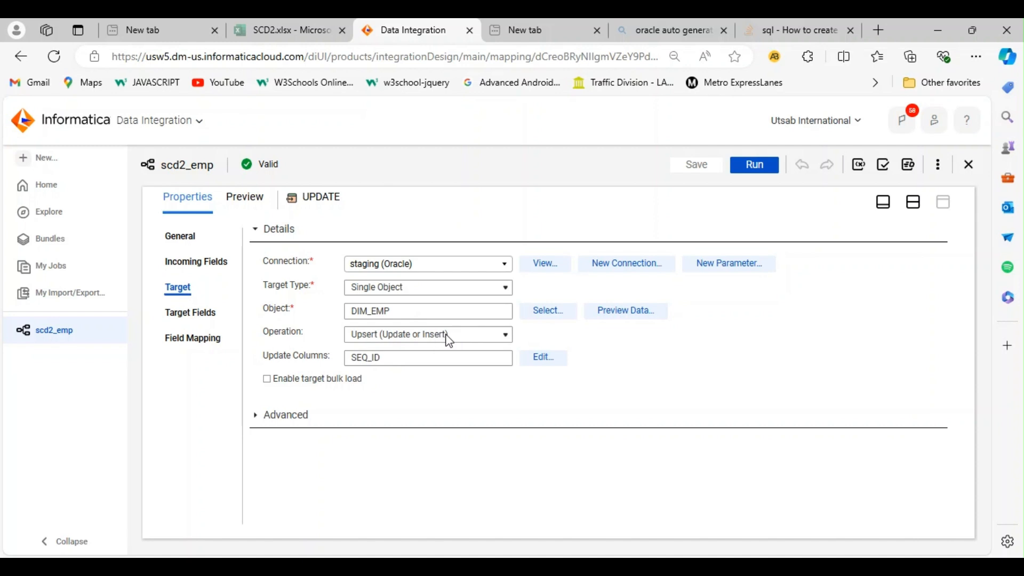
Set the UPDATE target's operation to Upsert (Update or Insert) and choose SEQ_ID as its update column.
{"action": "left_click", "coordinate": [509, 336]}
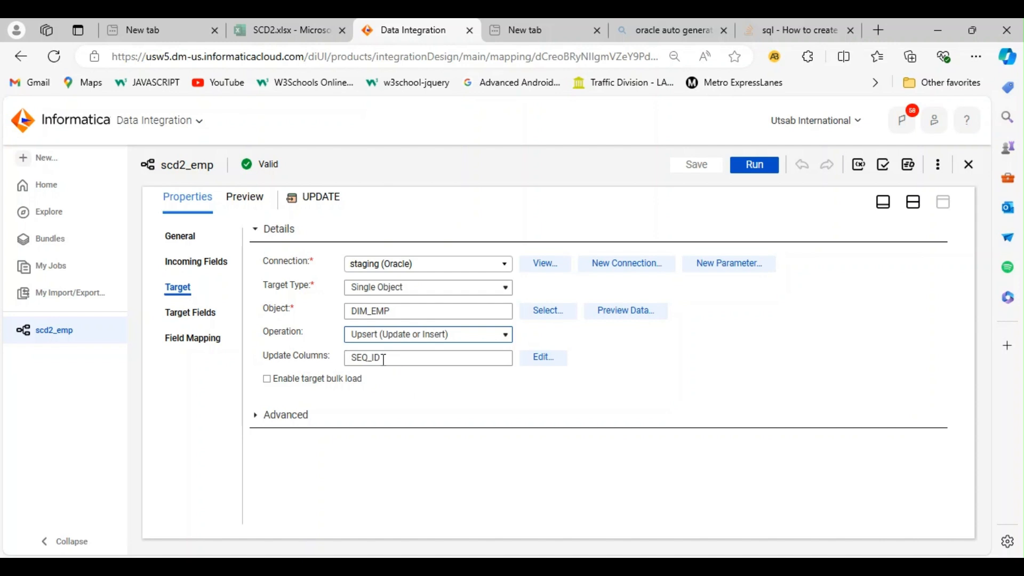
{"action": "left_click", "coordinate": [544, 357]}
{"action": "scroll", "coordinate": [468, 304], "scroll_direction": "down", "scroll_amount": 2}
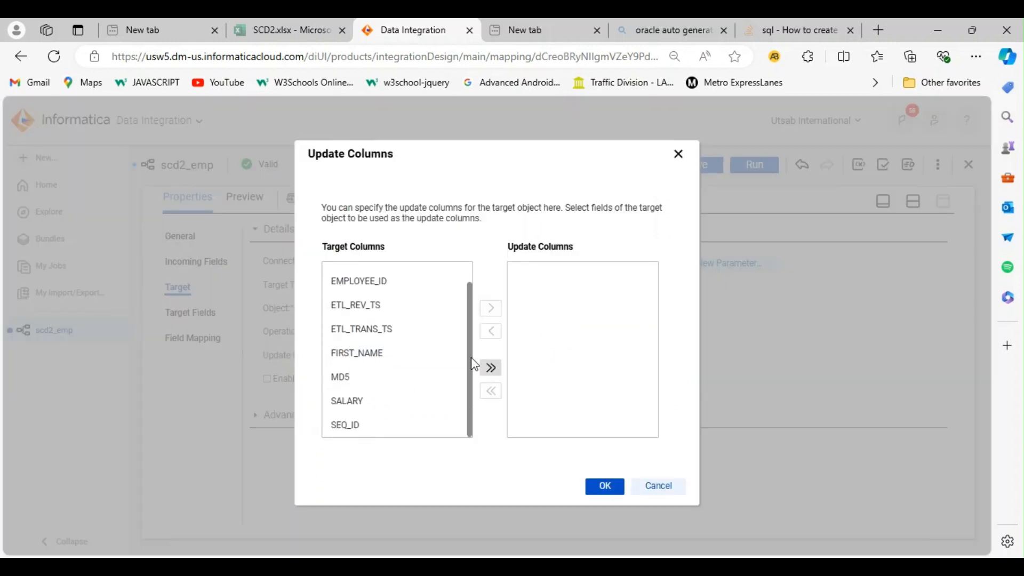
{"action": "left_click", "coordinate": [338, 424]}
{"action": "left_click", "coordinate": [489, 307]}
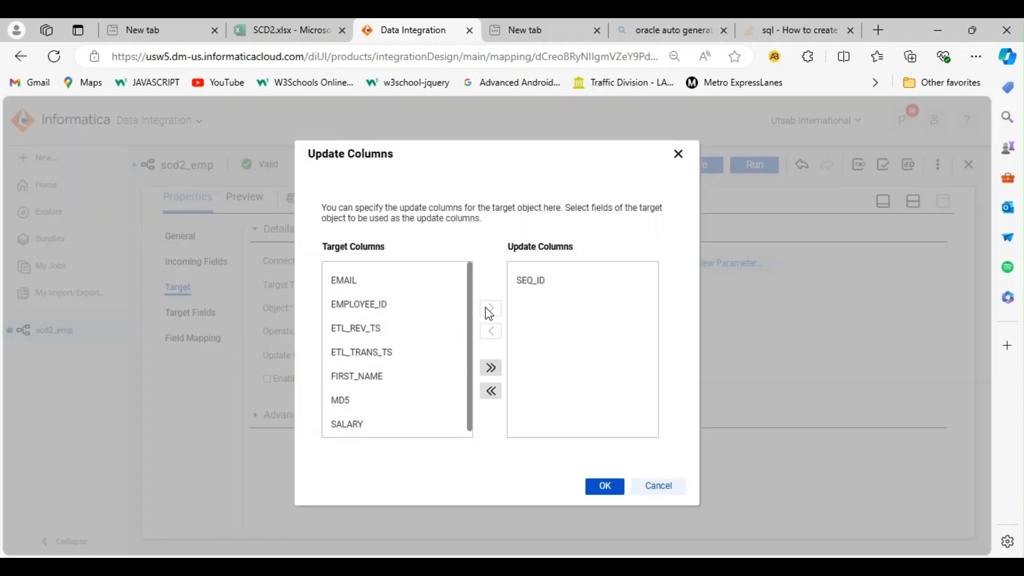
{"action": "left_click", "coordinate": [604, 486]}
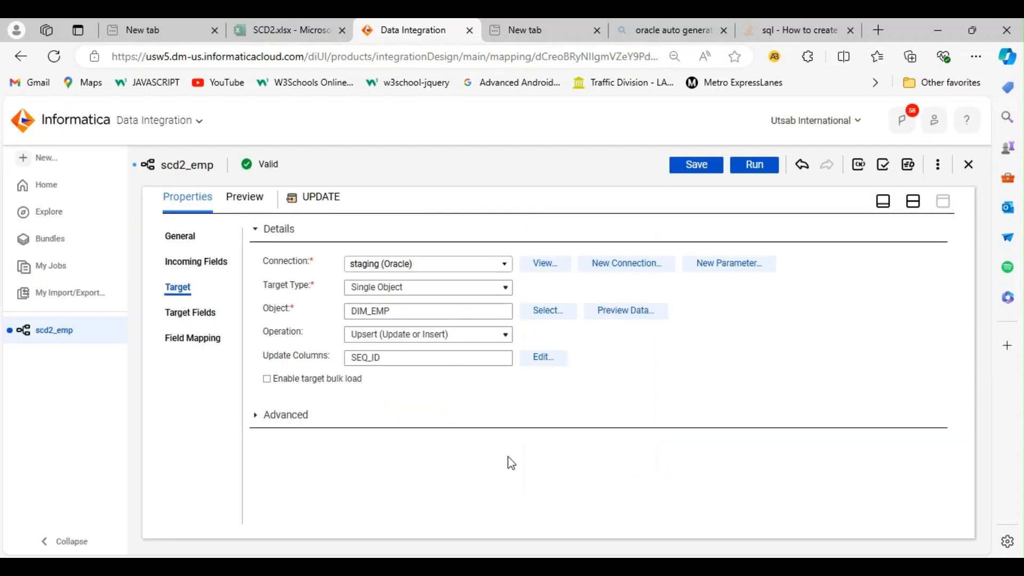
Save the mapping and add an Exclude rule for Named Fields to the UPDATE target's incoming fields.
{"action": "left_click", "coordinate": [687, 172]}
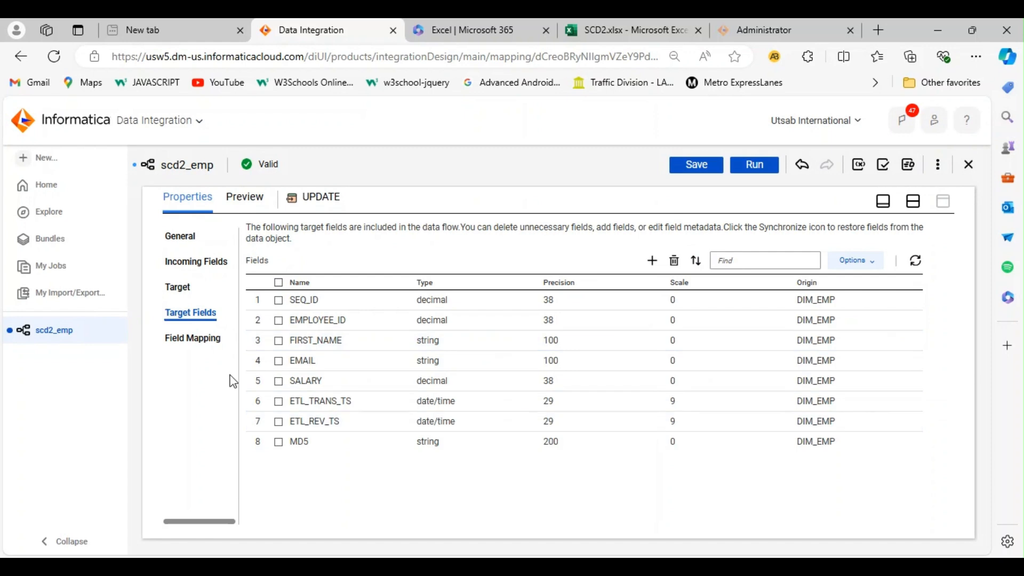
{"action": "left_click", "coordinate": [196, 262]}
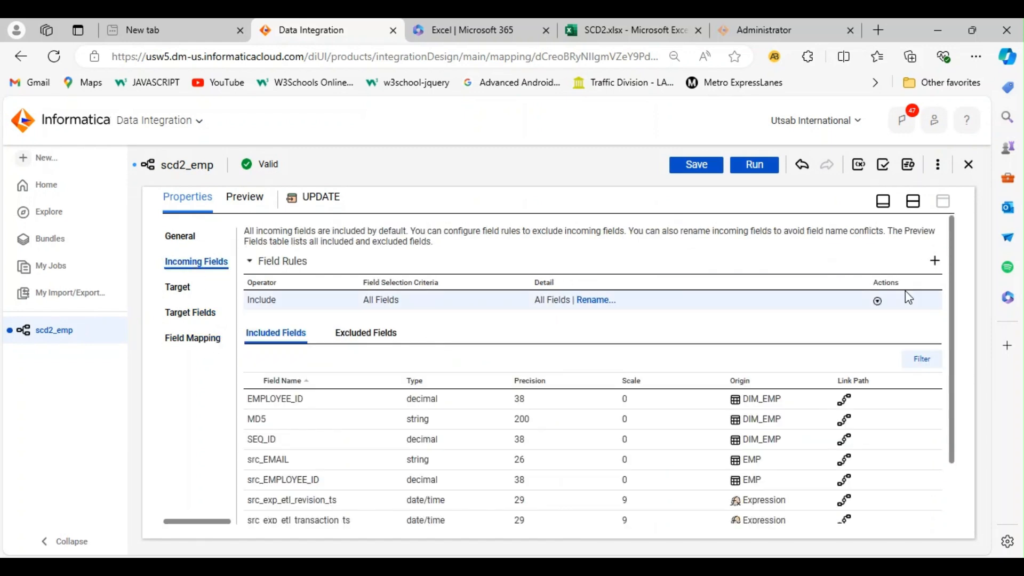
{"action": "left_click_drag", "start_coordinate": [952, 256], "coordinate": [953, 325]}
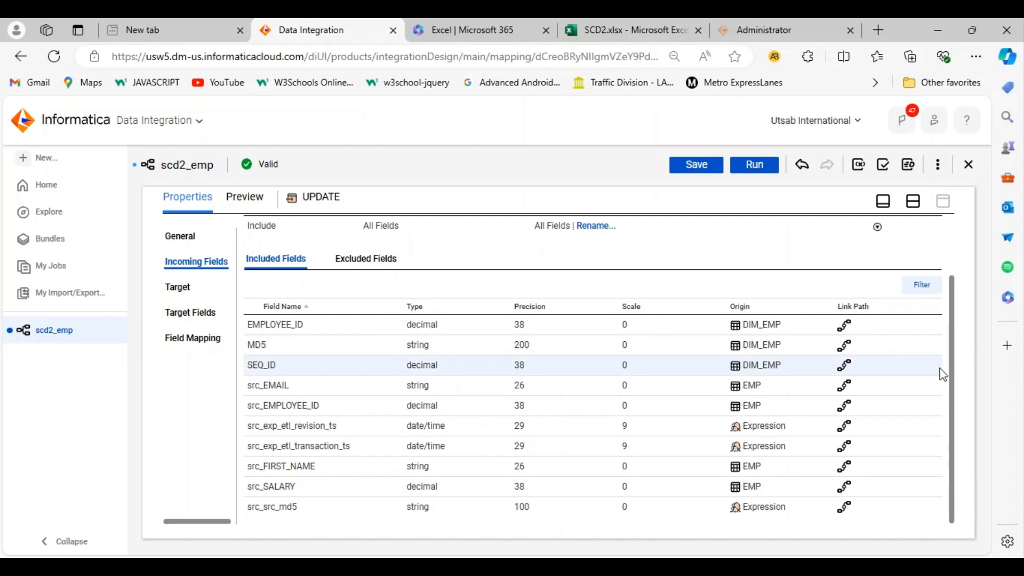
{"action": "scroll", "coordinate": [965, 265], "scroll_direction": "up", "scroll_amount": 2}
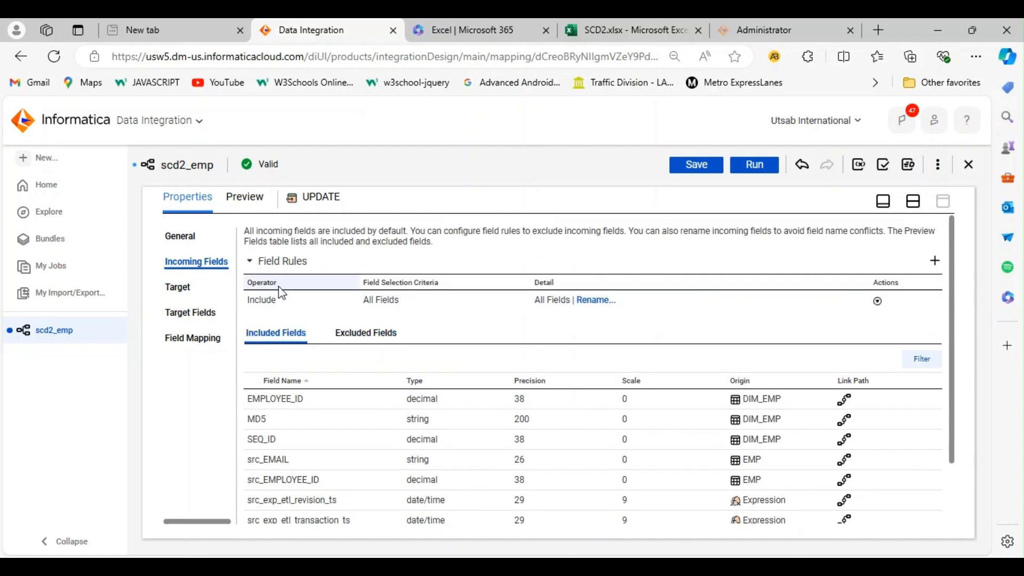
{"action": "left_click", "coordinate": [936, 262]}
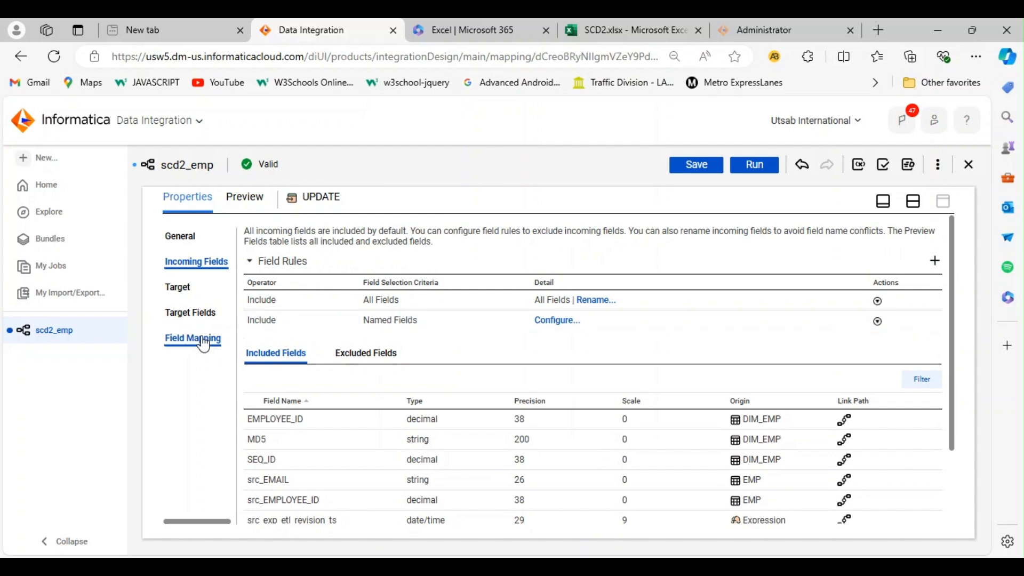
{"action": "left_click", "coordinate": [268, 320]}
{"action": "left_click", "coordinate": [354, 322]}
{"action": "left_click", "coordinate": [283, 341]}
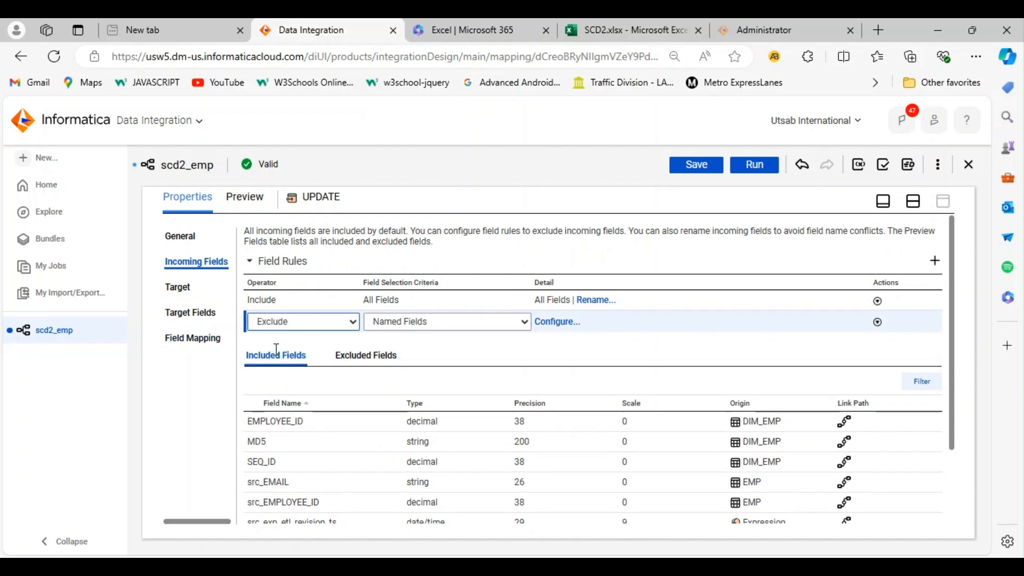
Configure the exclude rule to cover all incoming fields except SEQ_ID and src_exp_etl_transaction_ts.
{"action": "left_click", "coordinate": [560, 323]}
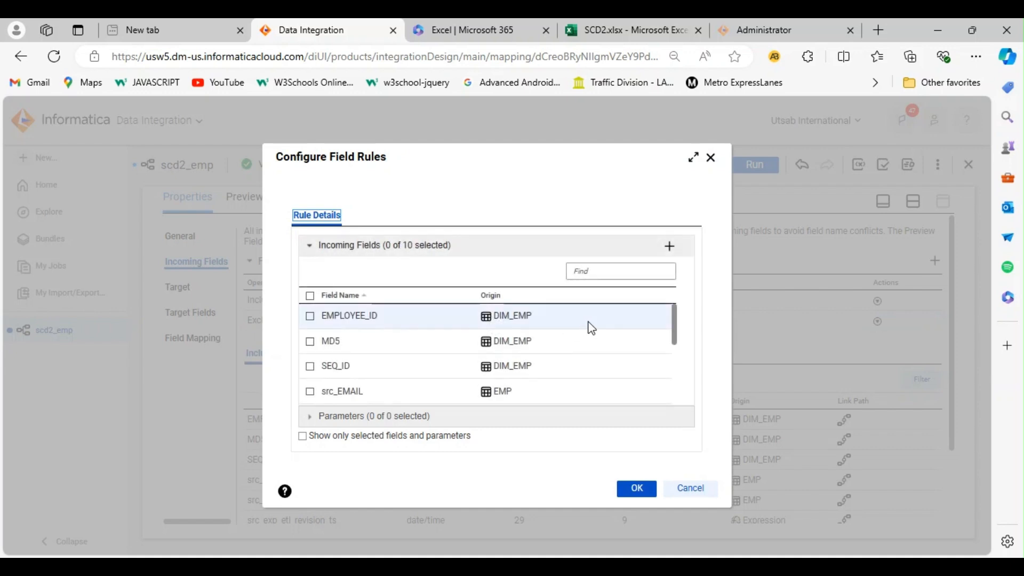
{"action": "left_click", "coordinate": [309, 296]}
{"action": "mouse_move", "coordinate": [676, 320]}
{"action": "left_mouse_down"}
{"action": "mouse_move", "coordinate": [676, 380]}
{"action": "mouse_move", "coordinate": [675, 317]}
{"action": "left_mouse_up"}
{"action": "left_click", "coordinate": [310, 366]}
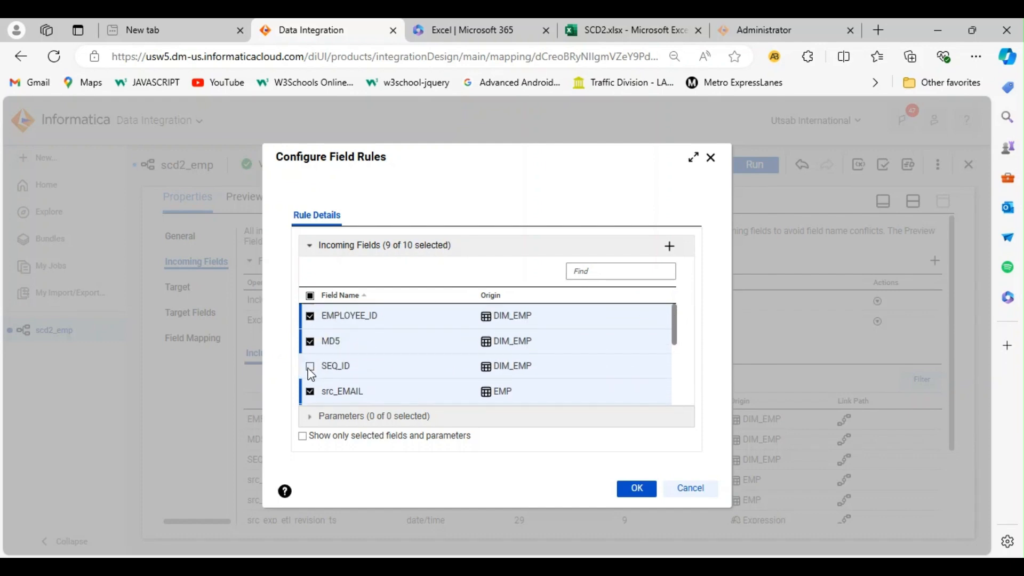
{"action": "left_click_drag", "start_coordinate": [672, 327], "coordinate": [677, 352]}
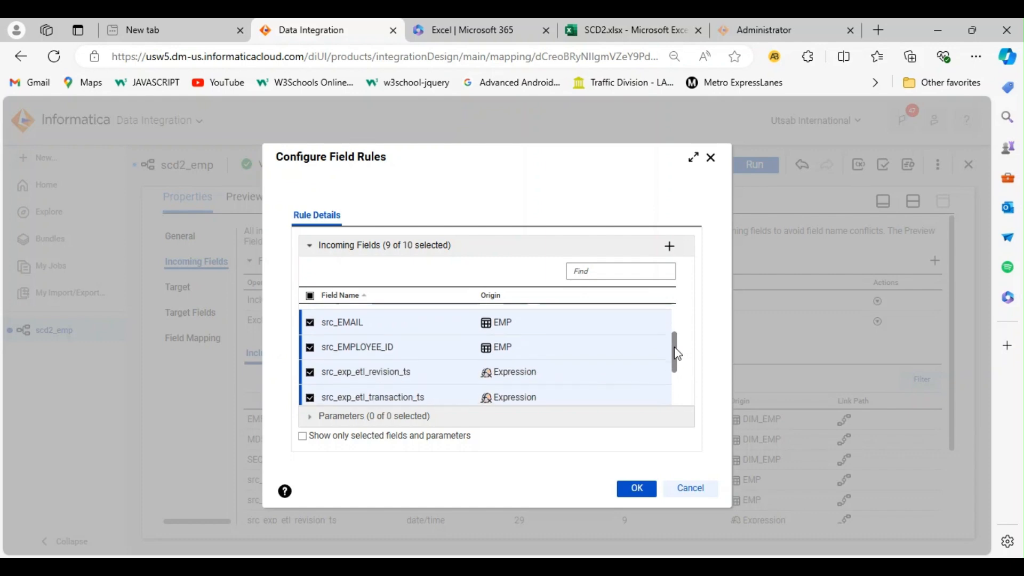
{"action": "left_click", "coordinate": [311, 400]}
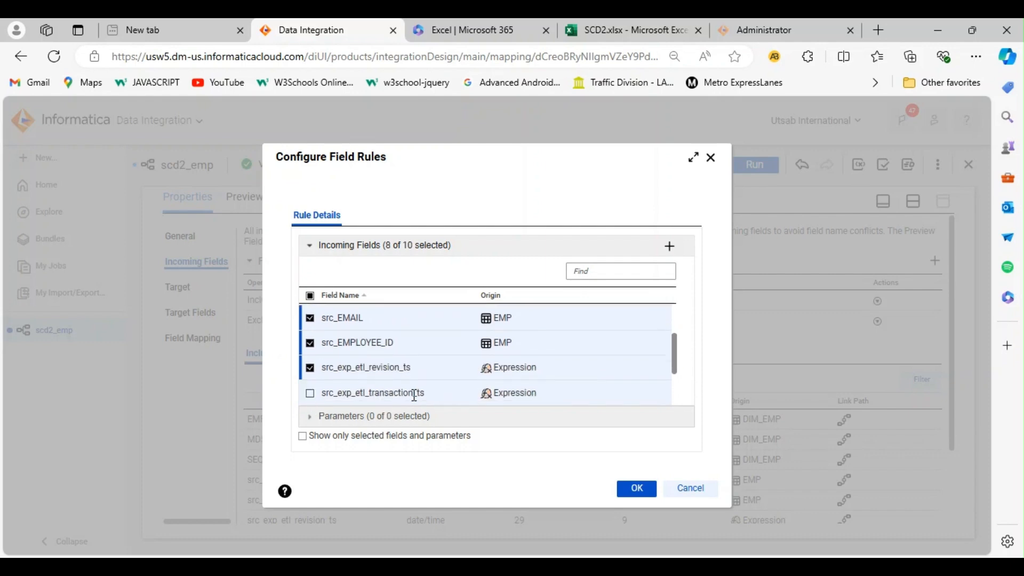
{"action": "left_click", "coordinate": [636, 489]}
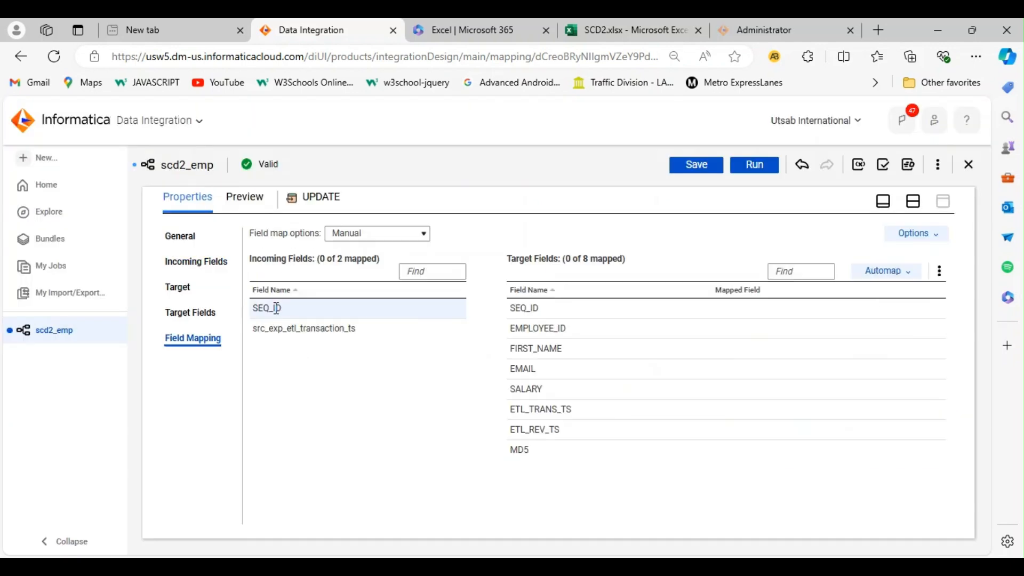
Map incoming SEQ_ID to target SEQ_ID and src_exp_etl_transaction_ts to ETL_REV_TS, and save the mapping.
{"action": "left_click_drag", "start_coordinate": [396, 311], "coordinate": [688, 312]}
{"action": "left_click_drag", "start_coordinate": [336, 323], "coordinate": [702, 428]}
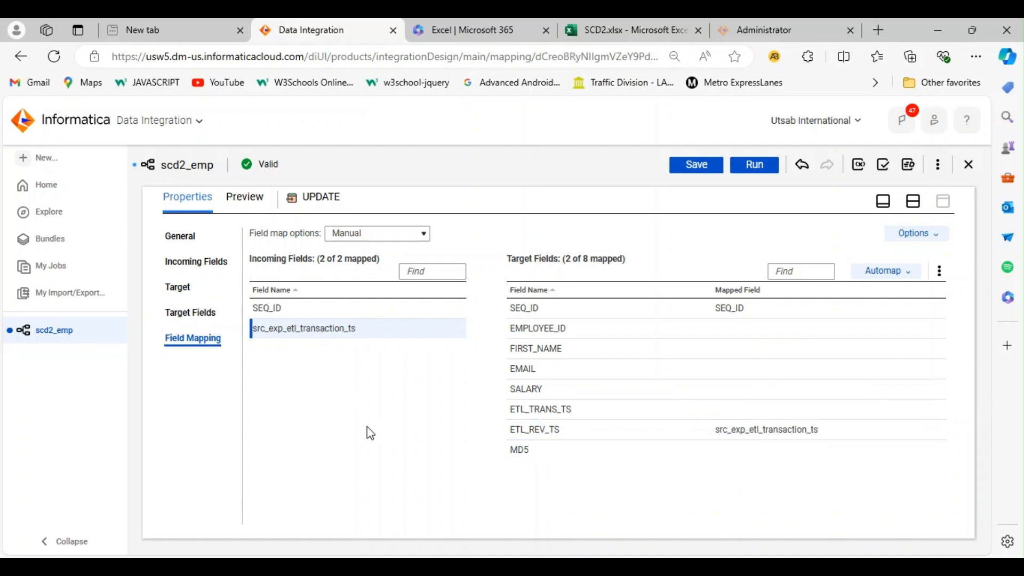
{"action": "left_click", "coordinate": [688, 167]}
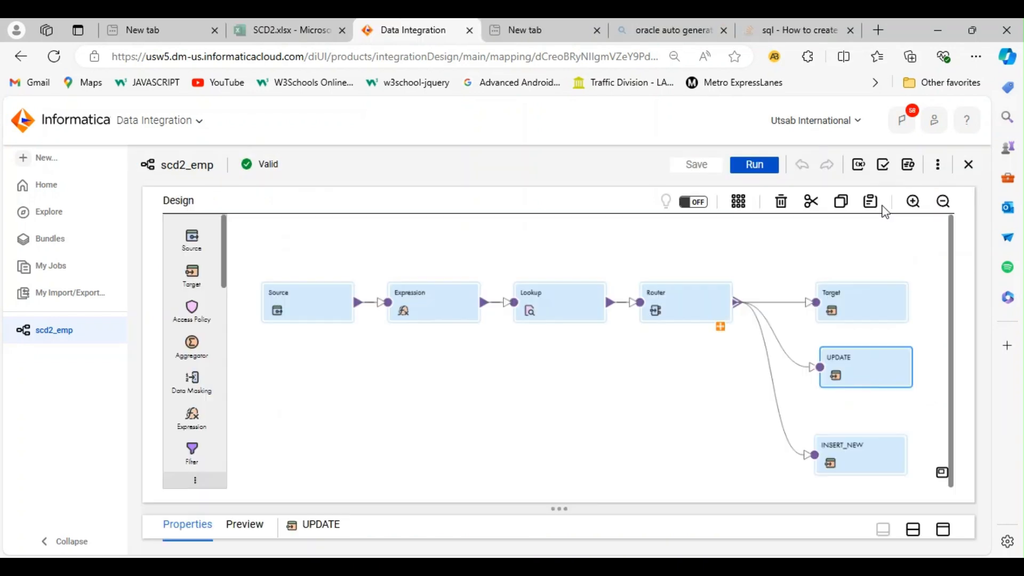
Review the INSERT_NEW target's connection and operation details and its field mapping.
{"action": "left_click", "coordinate": [879, 458]}
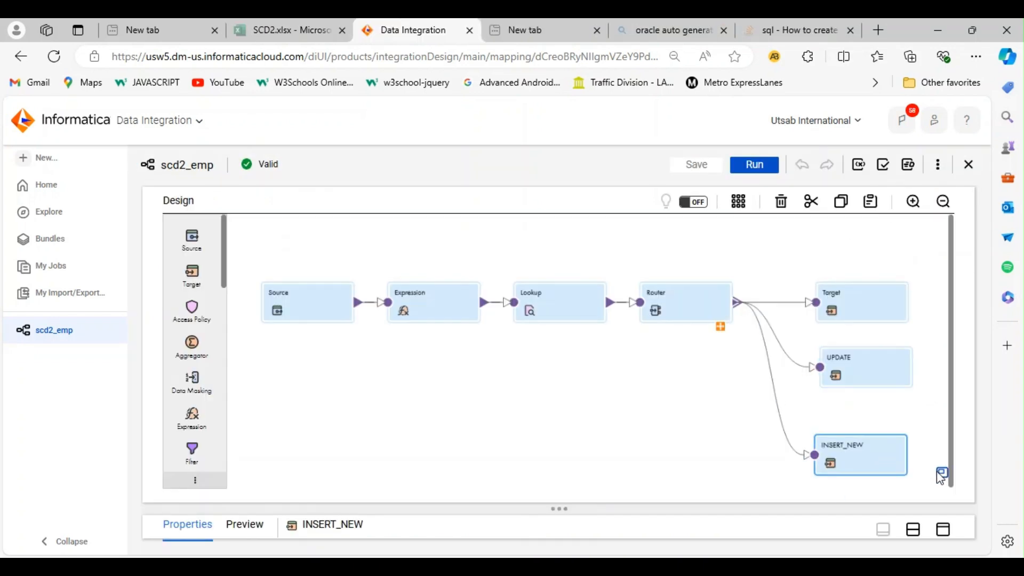
{"action": "left_click", "coordinate": [945, 531]}
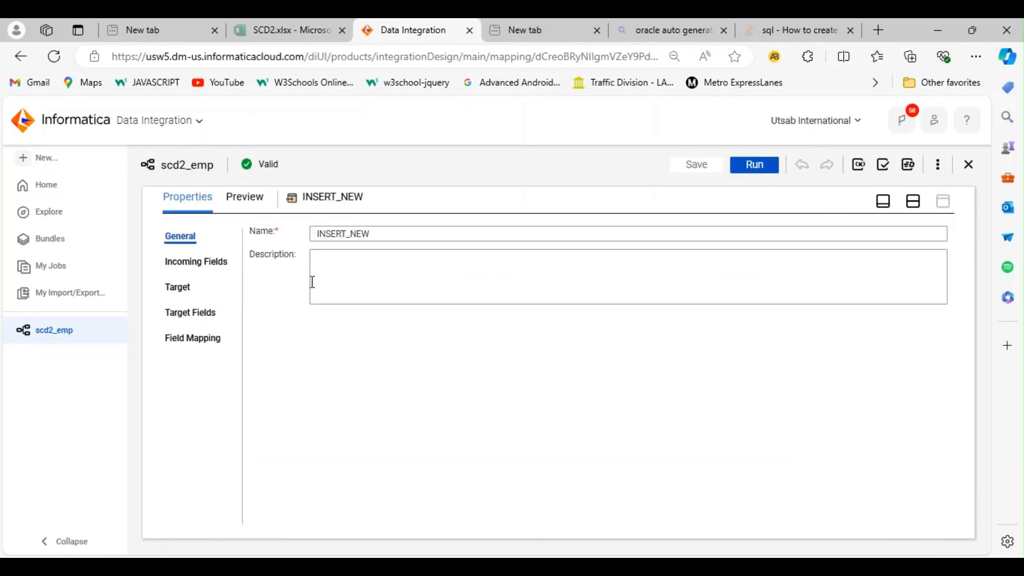
{"action": "left_click", "coordinate": [178, 285]}
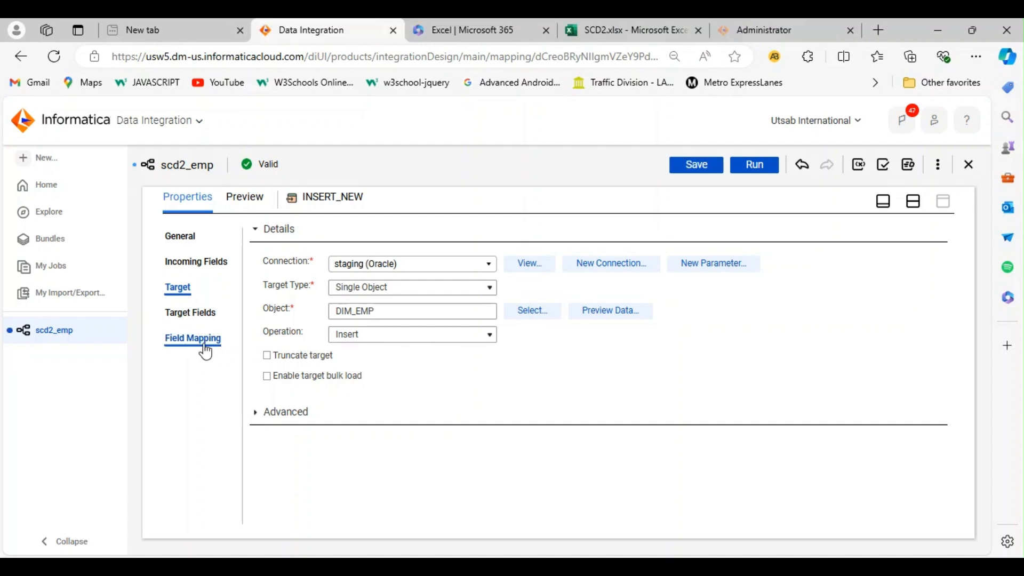
{"action": "left_click", "coordinate": [205, 344]}
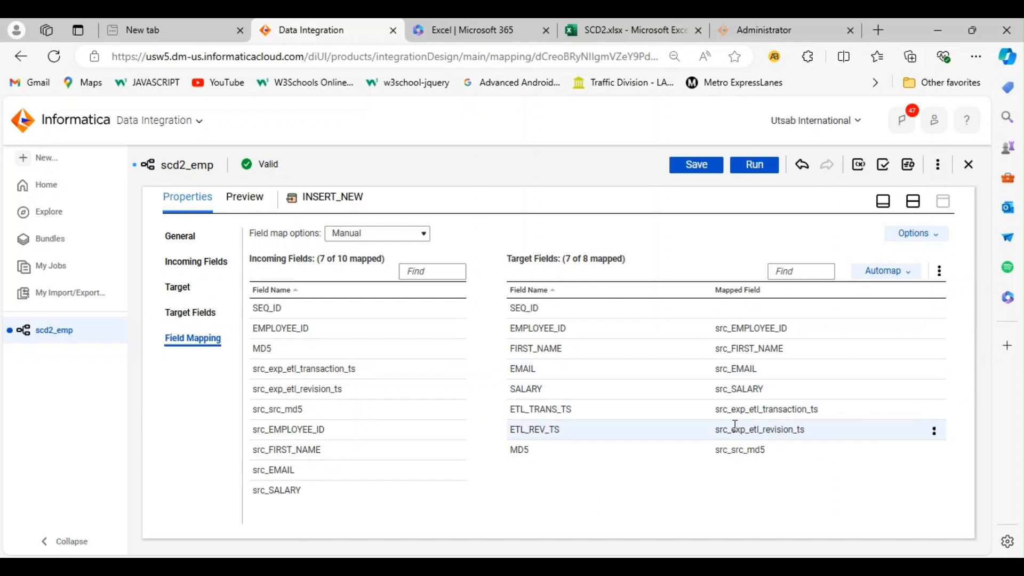
Save the scd2_emp mapping and run it.
{"action": "left_click", "coordinate": [682, 168]}
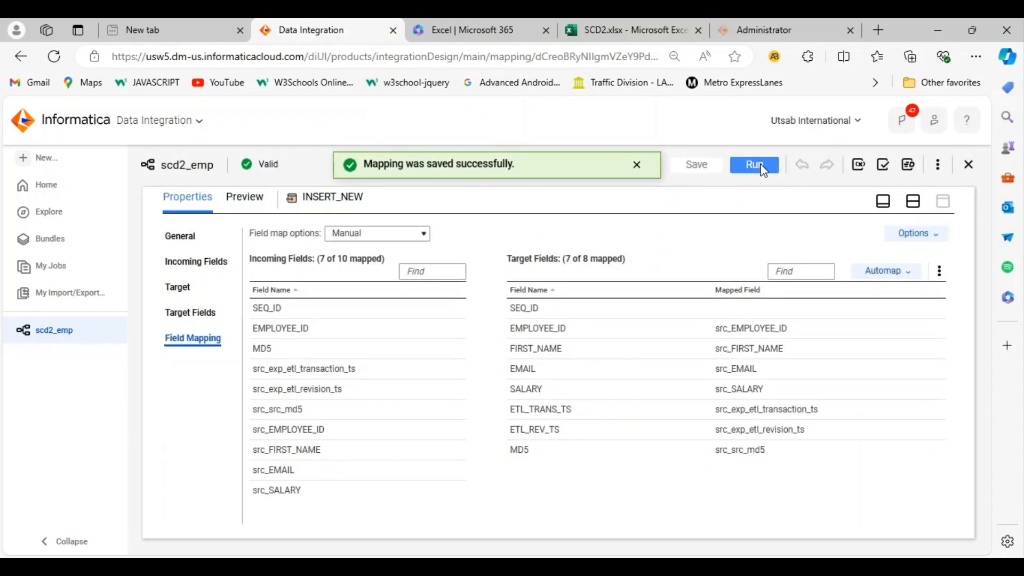
{"action": "left_click", "coordinate": [759, 166]}
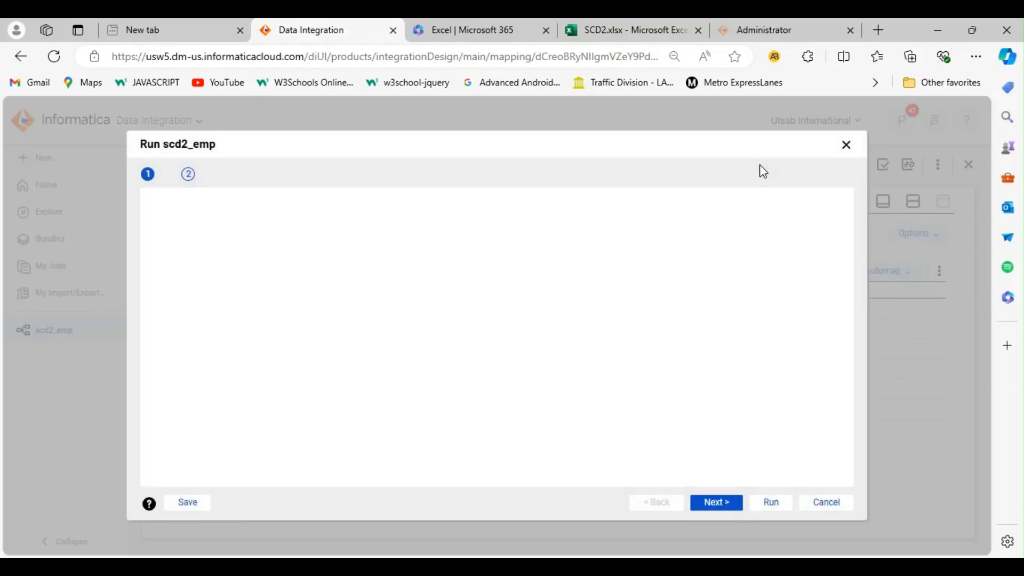
{"action": "left_click", "coordinate": [770, 503]}
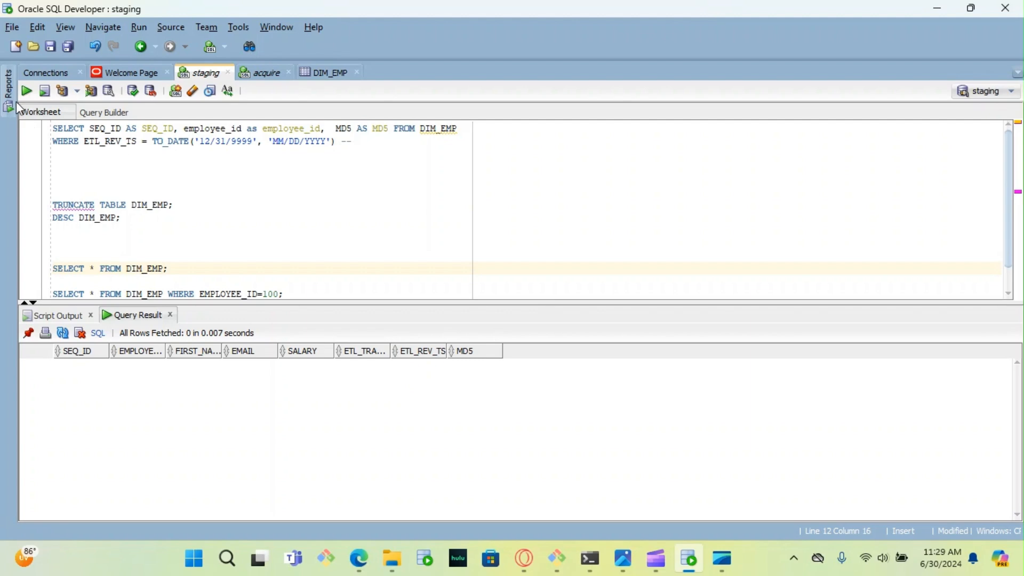
Query all rows of DIM_EMP in the staging worksheet of Oracle SQL Developer.
{"action": "left_click", "coordinate": [26, 92]}
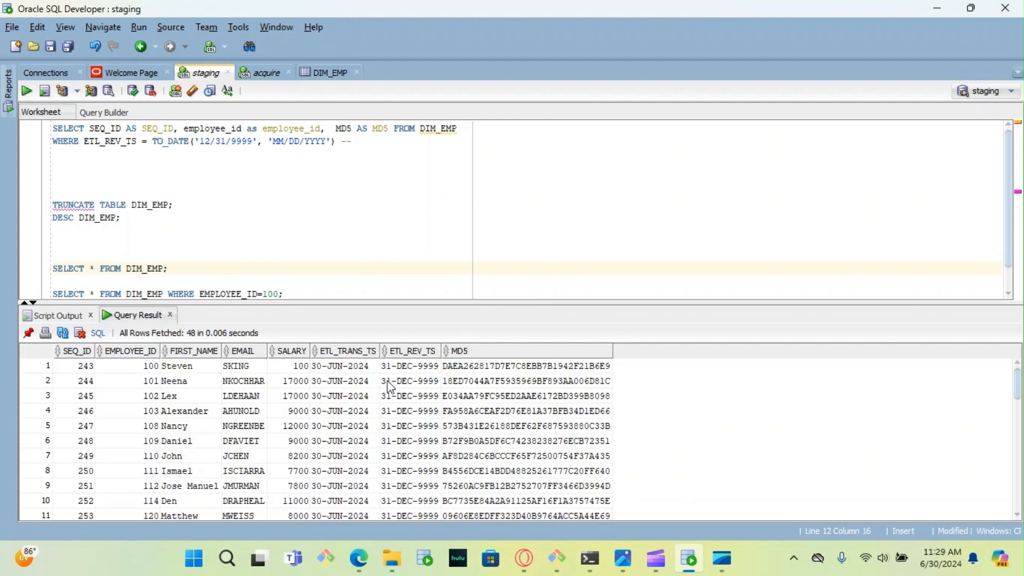
{"action": "key", "text": "XF86AudioRaiseVolume"}
Switch back to Informatica Data Integration, run scd2_emp again and refresh its list of jobs.
{"action": "left_click", "coordinate": [359, 558]}
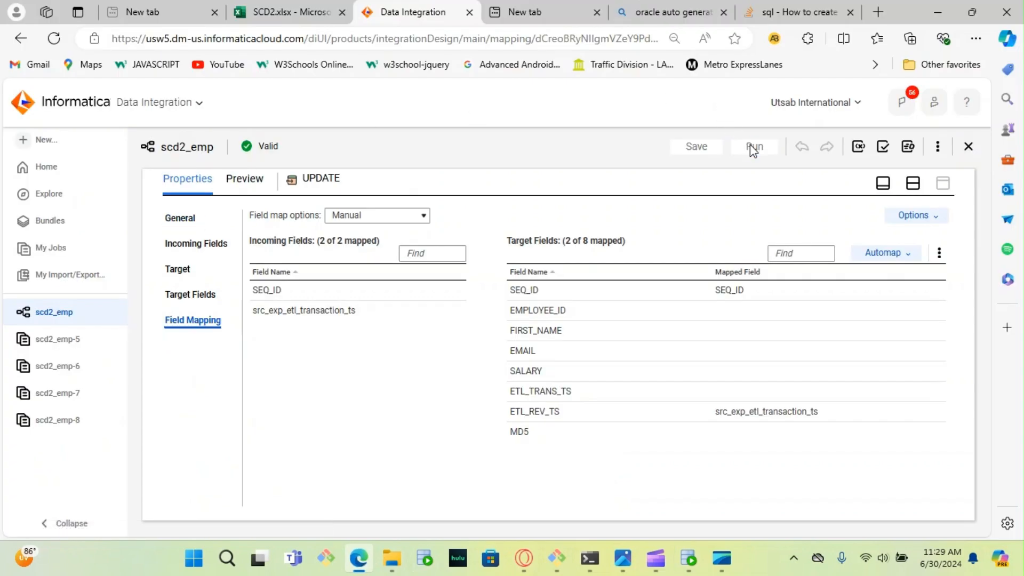
{"action": "left_click", "coordinate": [752, 150]}
{"action": "left_click", "coordinate": [771, 484]}
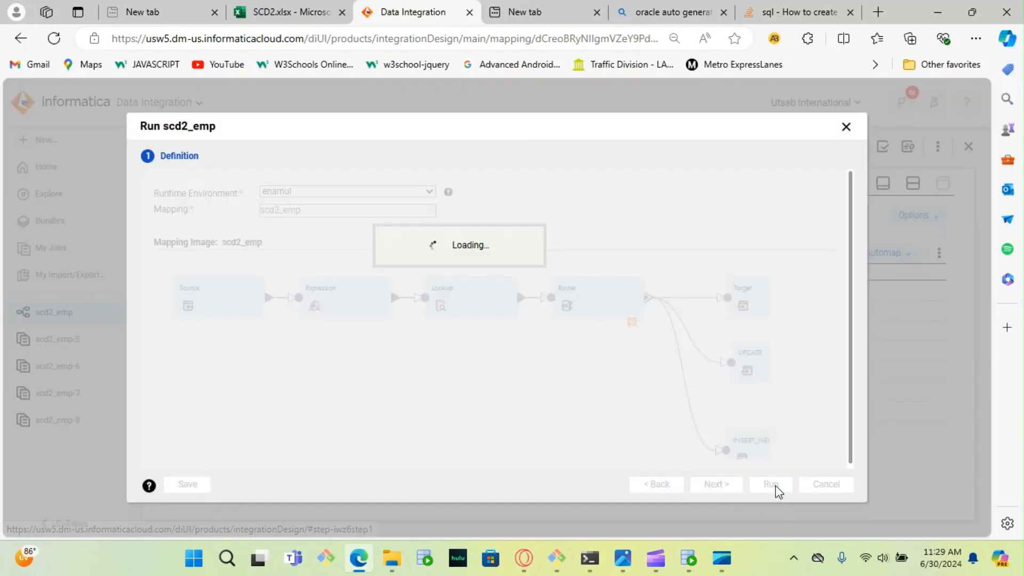
{"action": "left_click", "coordinate": [638, 139]}
{"action": "left_click", "coordinate": [758, 182]}
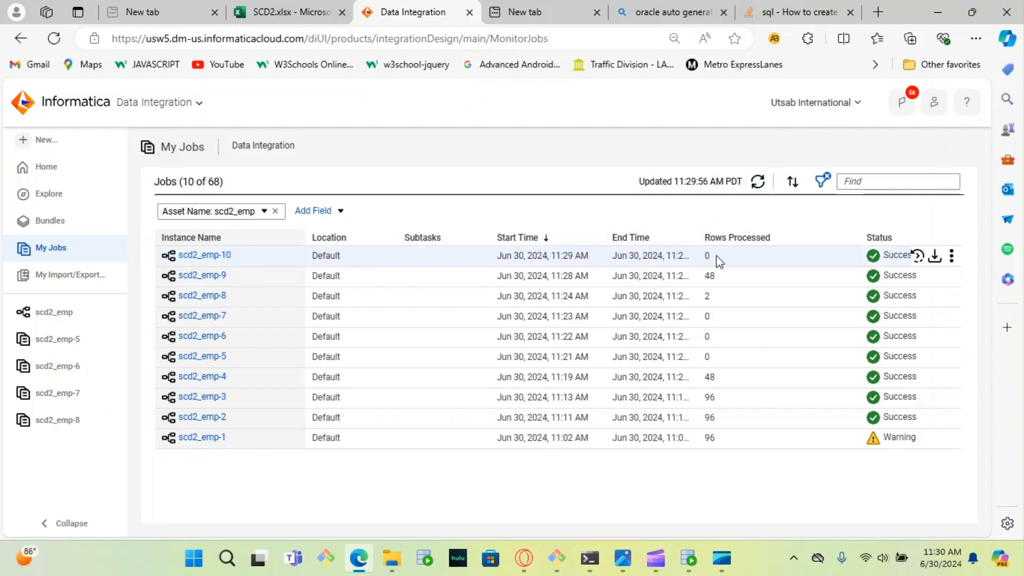
In SQL Developer's acquire worksheet, query EMP and update SALARY to 1 for EMPLOYEE_ID 100.
{"action": "left_click", "coordinate": [687, 560]}
{"action": "left_click", "coordinate": [276, 76]}
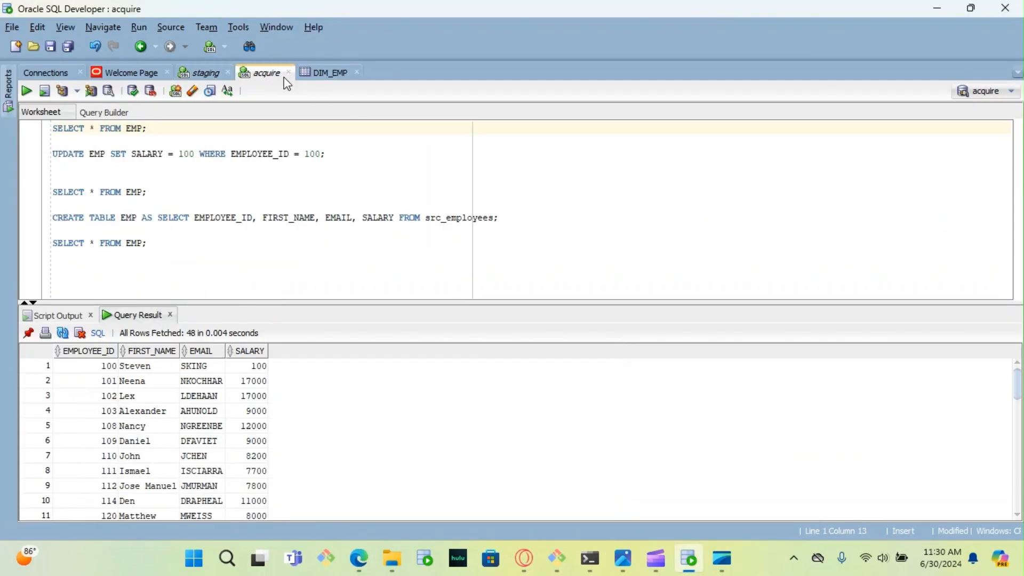
{"action": "left_click", "coordinate": [27, 90]}
{"action": "left_click", "coordinate": [195, 153]}
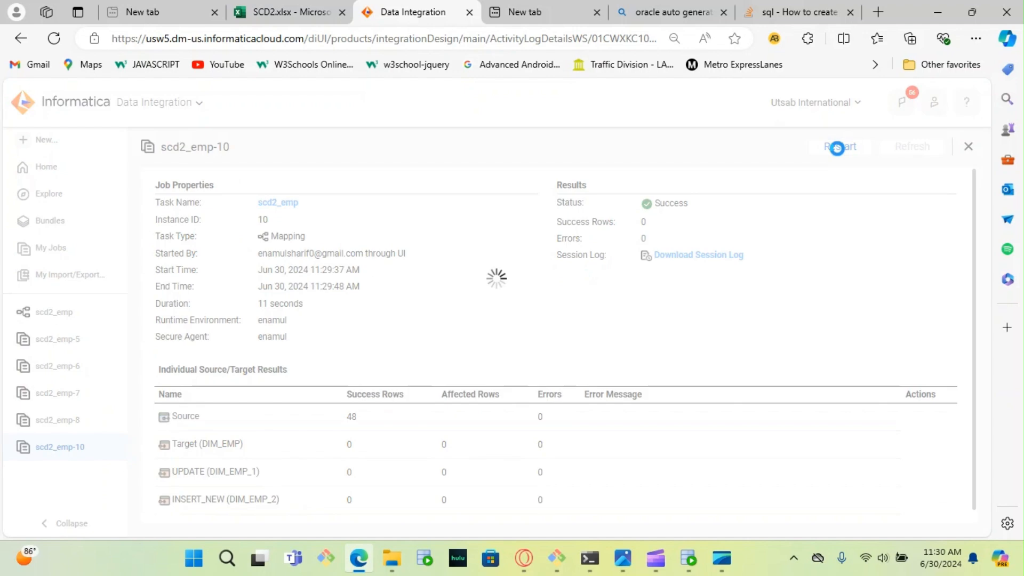
Restart the scd2_emp-10 job in Informatica Data Integration.
{"action": "left_click", "coordinate": [839, 144]}
{"action": "left_click", "coordinate": [760, 486]}
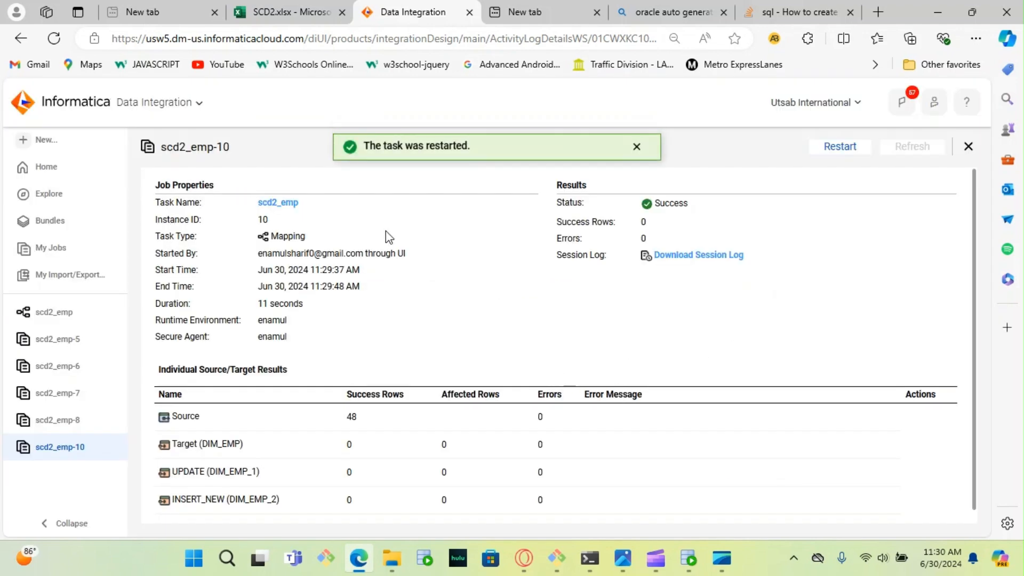
In SQL Developer's staging worksheet, query DIM_EMP for EMPLOYEE_ID 100 and check the older record's ETL_REV_TS.
{"action": "left_click", "coordinate": [693, 567]}
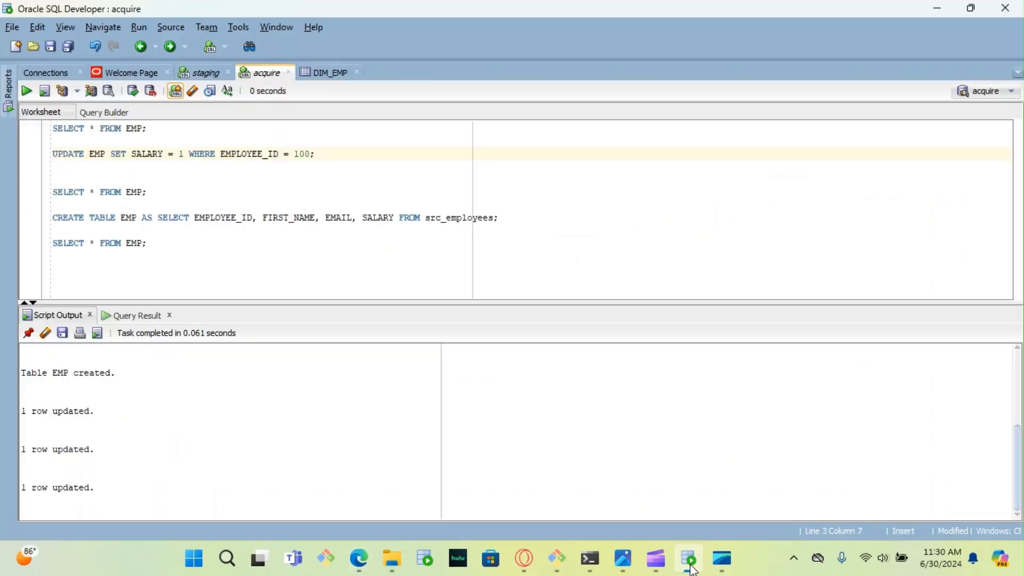
{"action": "left_click", "coordinate": [198, 72]}
{"action": "left_click", "coordinate": [26, 91]}
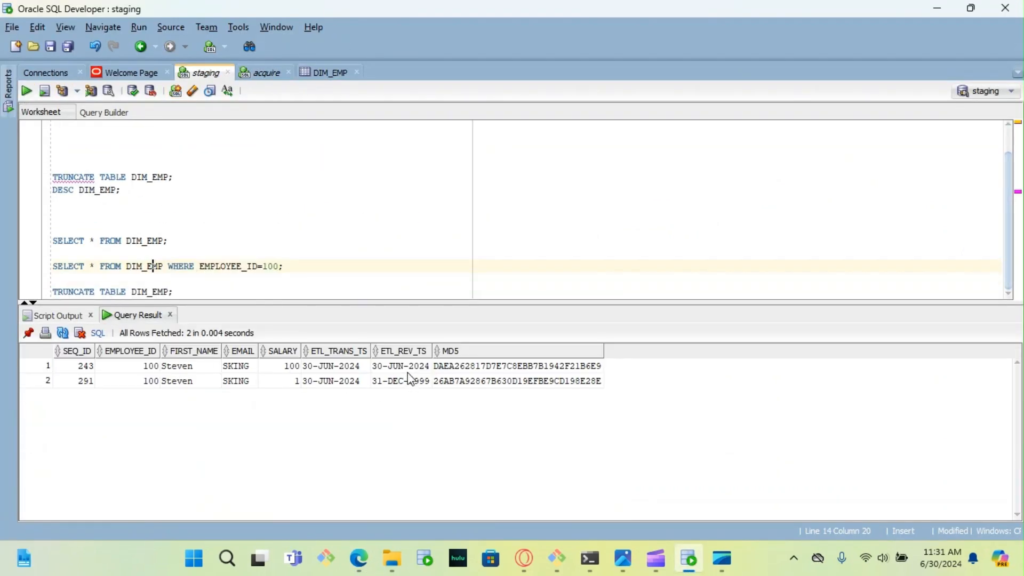
{"action": "left_click", "coordinate": [423, 370]}
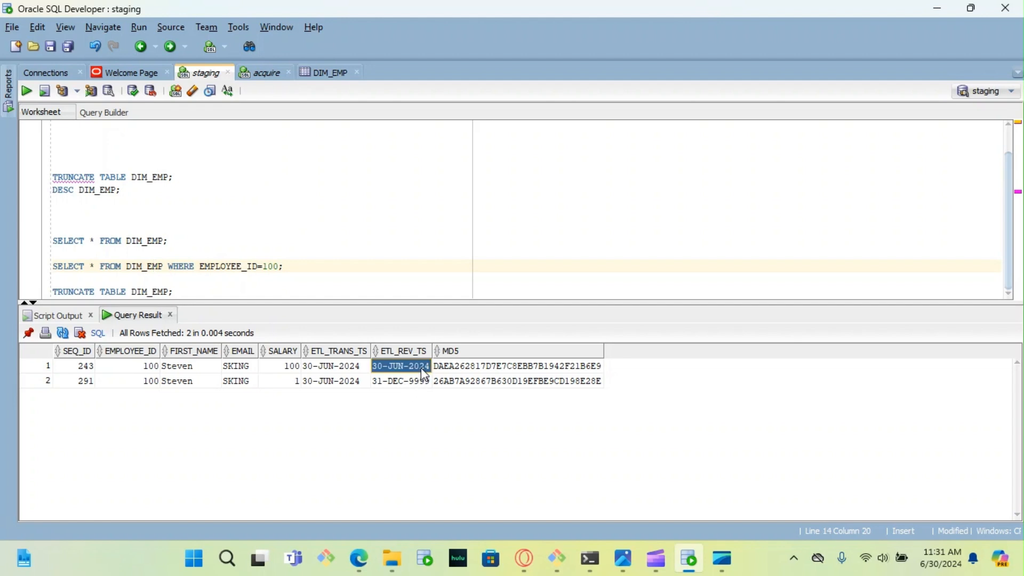